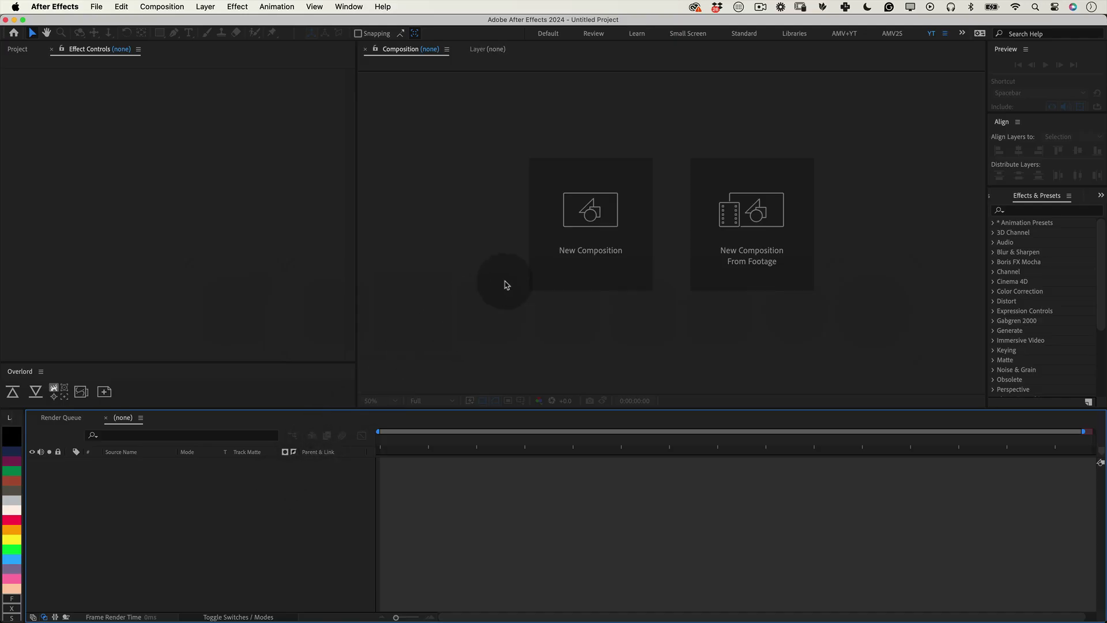
# Create the Kinetic_Type_026 composition at 1080×1080, 30 fps, 0:00:10:00 duration.
pyautogui.click(583, 227)
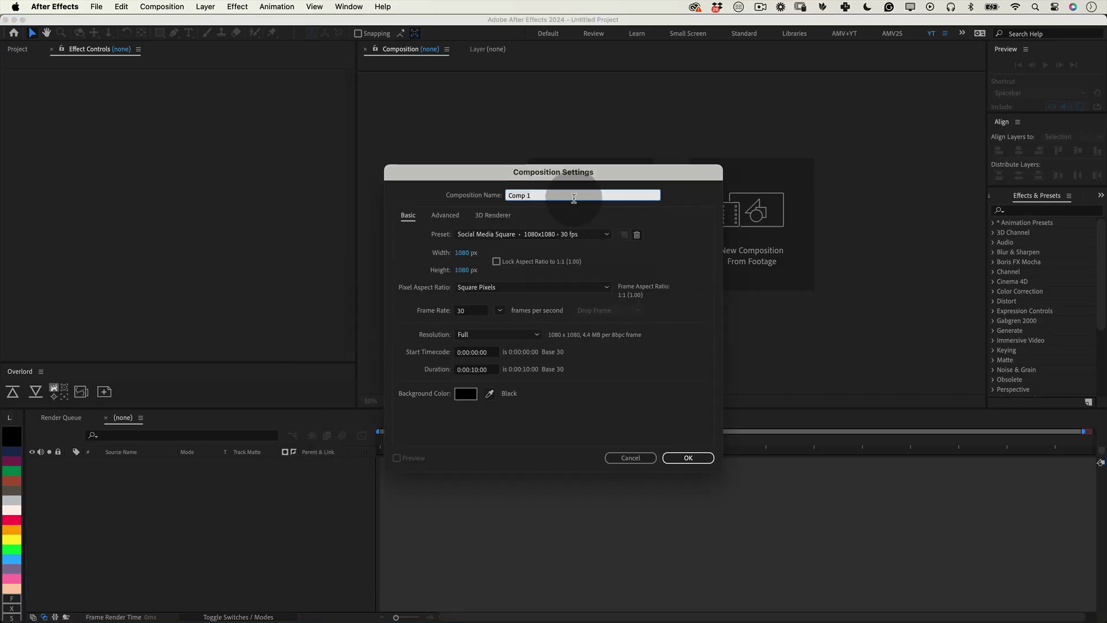
pyautogui.write('Kinetic_Type_026')
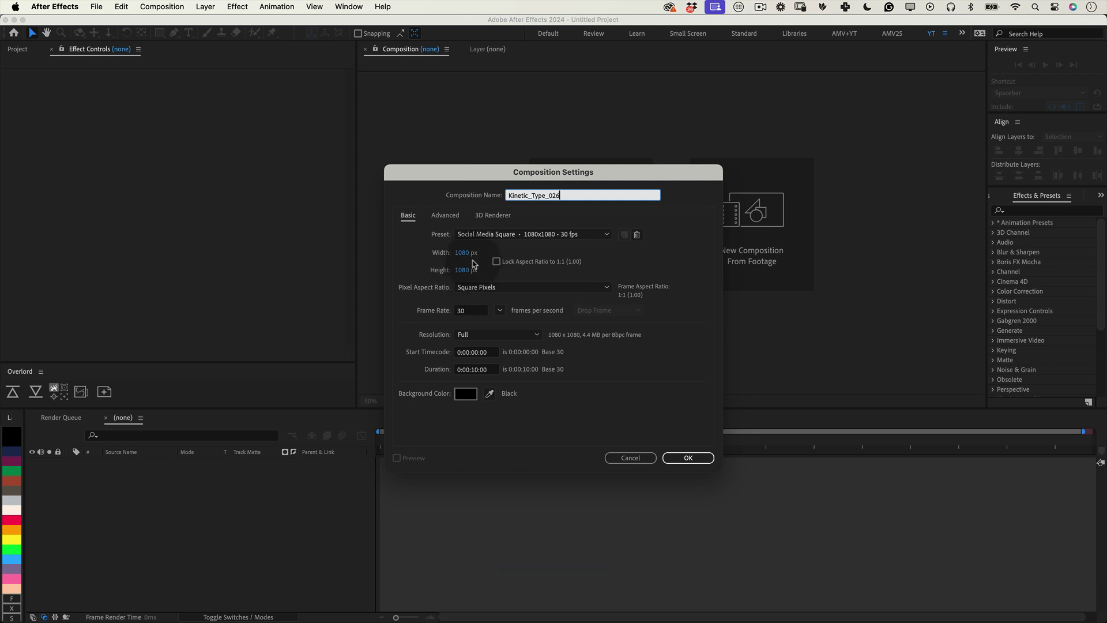
pyautogui.click(462, 253)
pyautogui.click(462, 270)
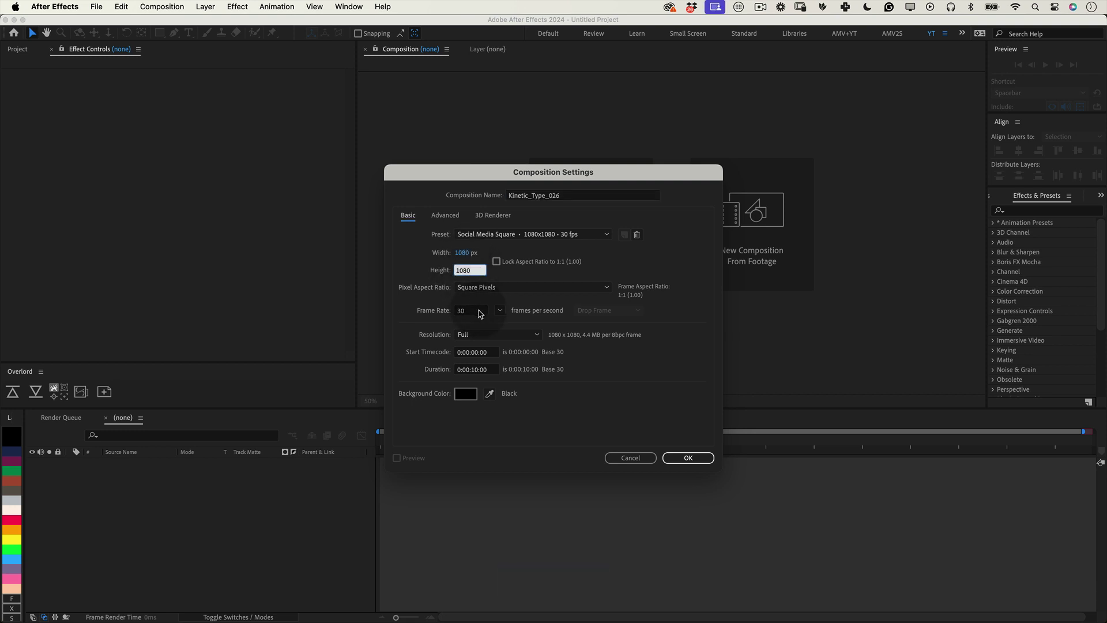
pyautogui.click(479, 311)
pyautogui.click(493, 369)
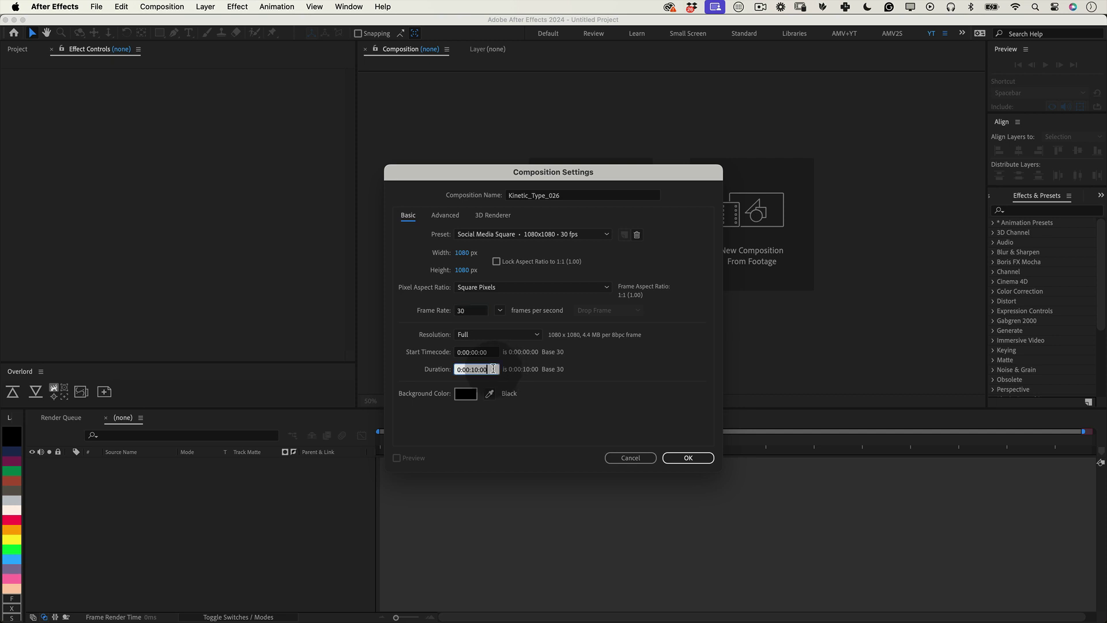
pyautogui.click(674, 410)
pyautogui.click(688, 458)
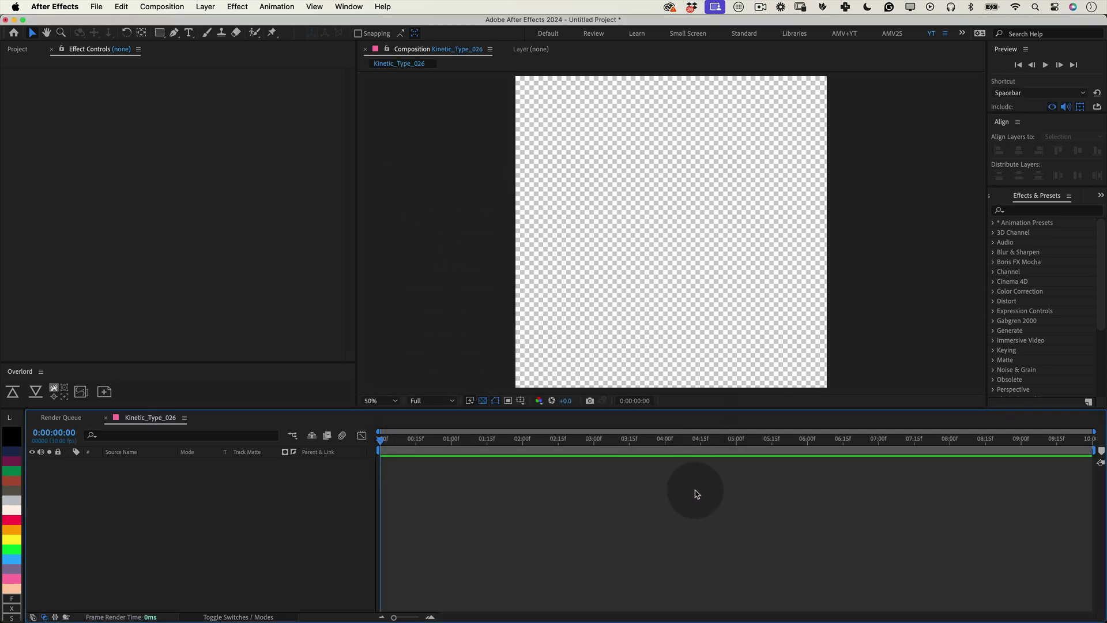
# Add a 1080×108 black solid and align it to the top of the comp.
pyautogui.rightClick(293, 487)
pyautogui.moveTo(404, 470)
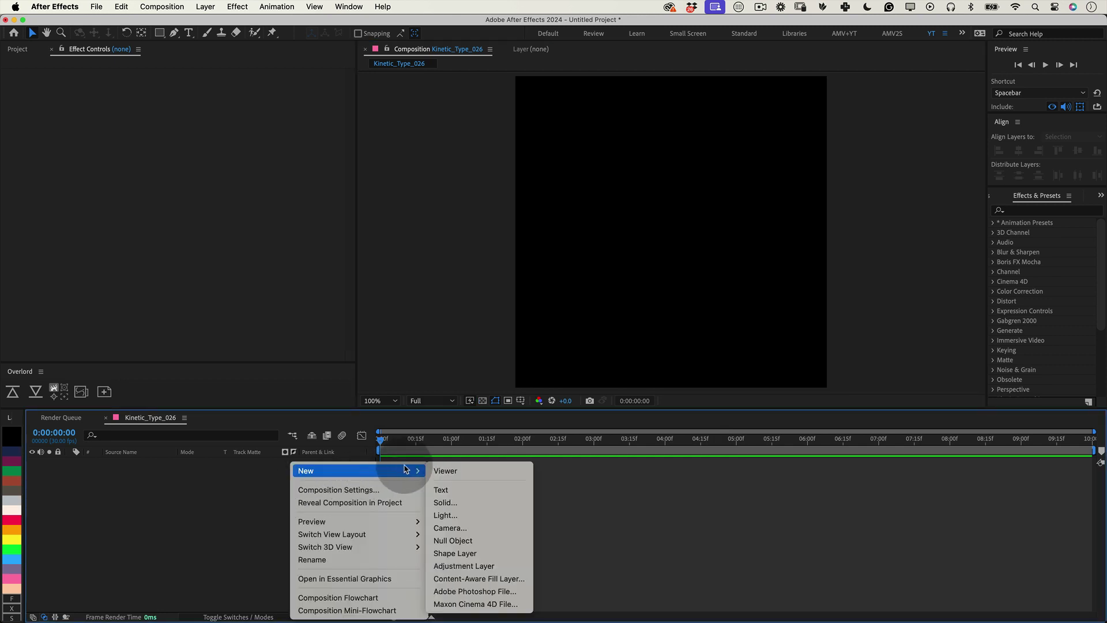
pyautogui.click(454, 500)
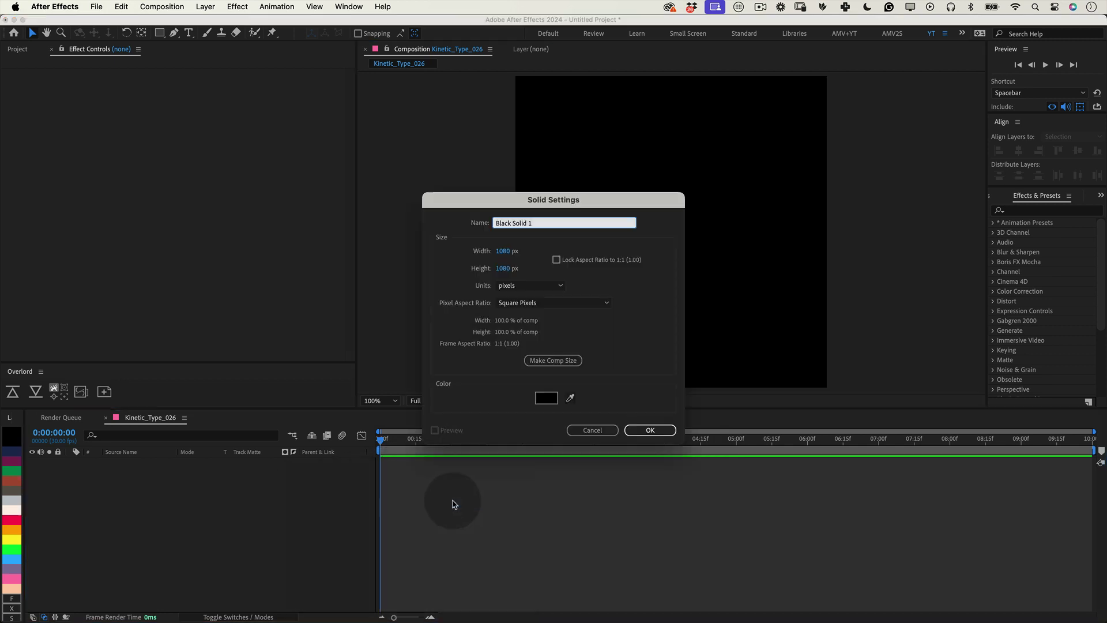
pyautogui.click(504, 268)
pyautogui.press('super+a')
pyautogui.write('108')
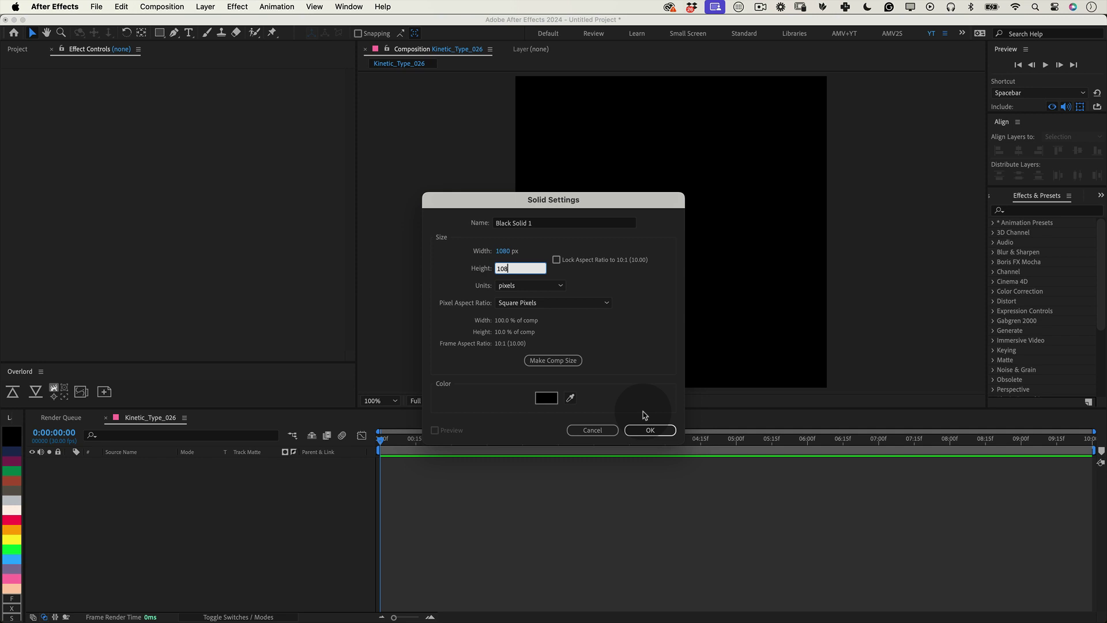
pyautogui.click(647, 430)
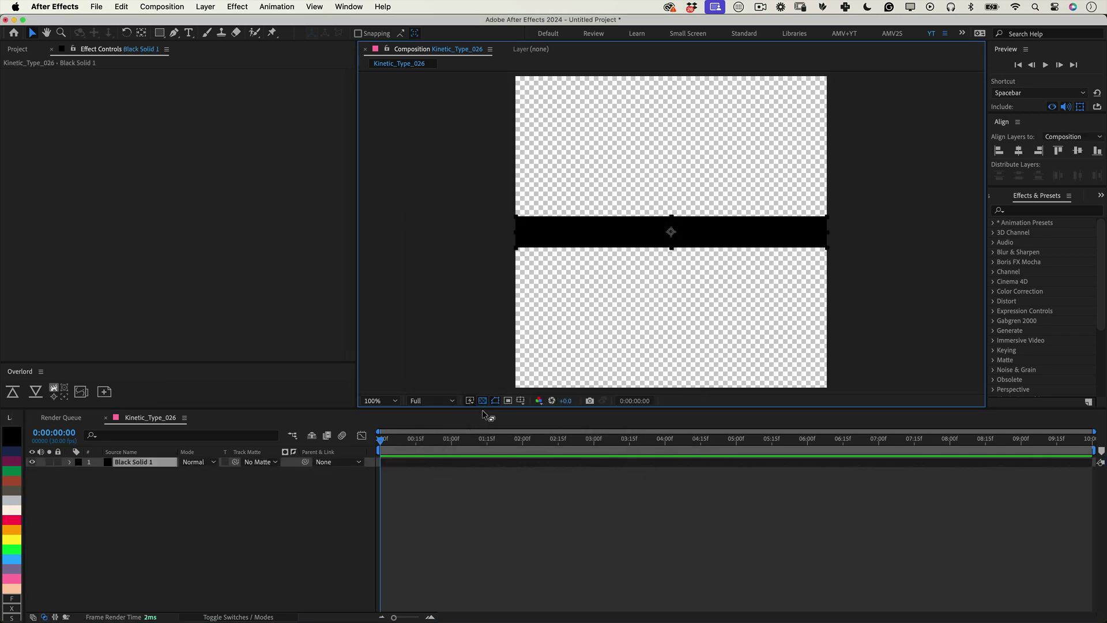
pyautogui.click(1058, 150)
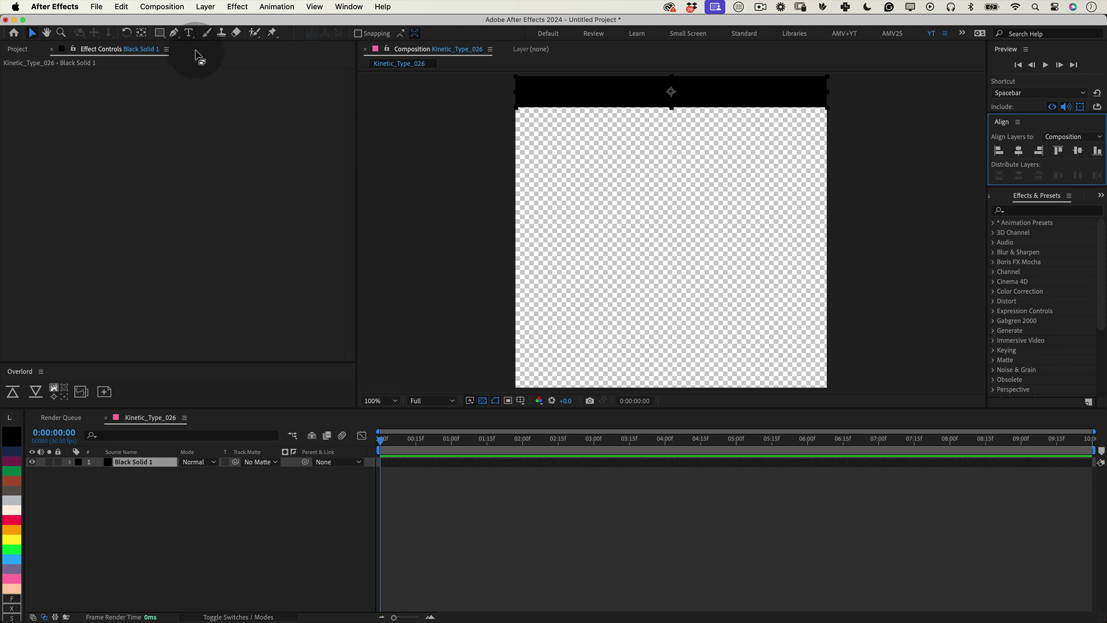
# Type the title 'Stranger than Paradise' and move it up into the black bar.
pyautogui.click(189, 33)
pyautogui.click(548, 229)
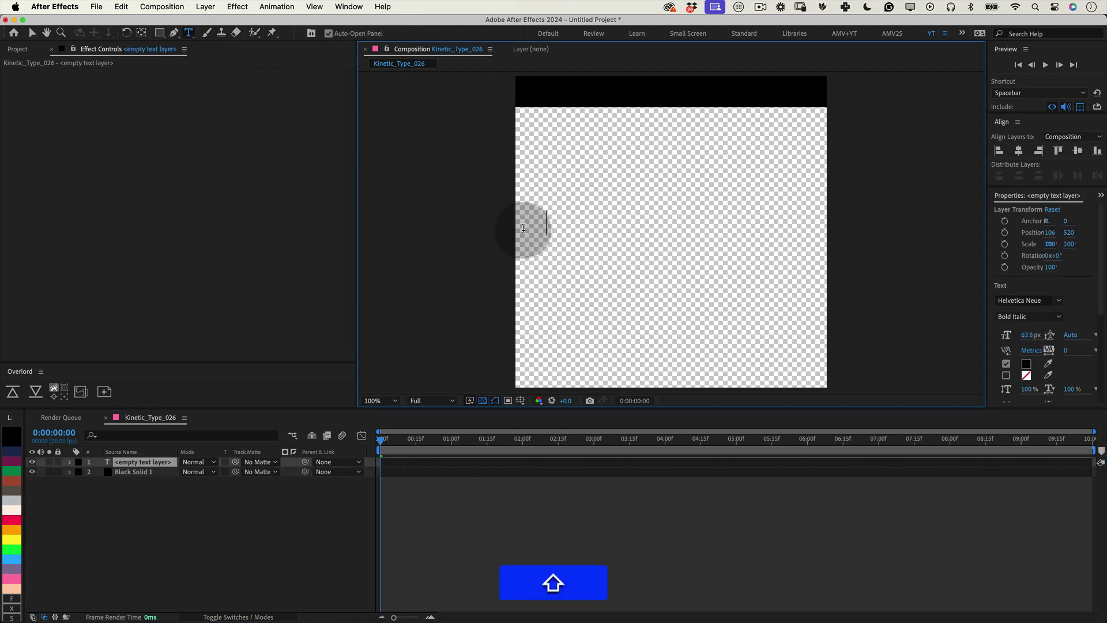
pyautogui.write('Stranger th')
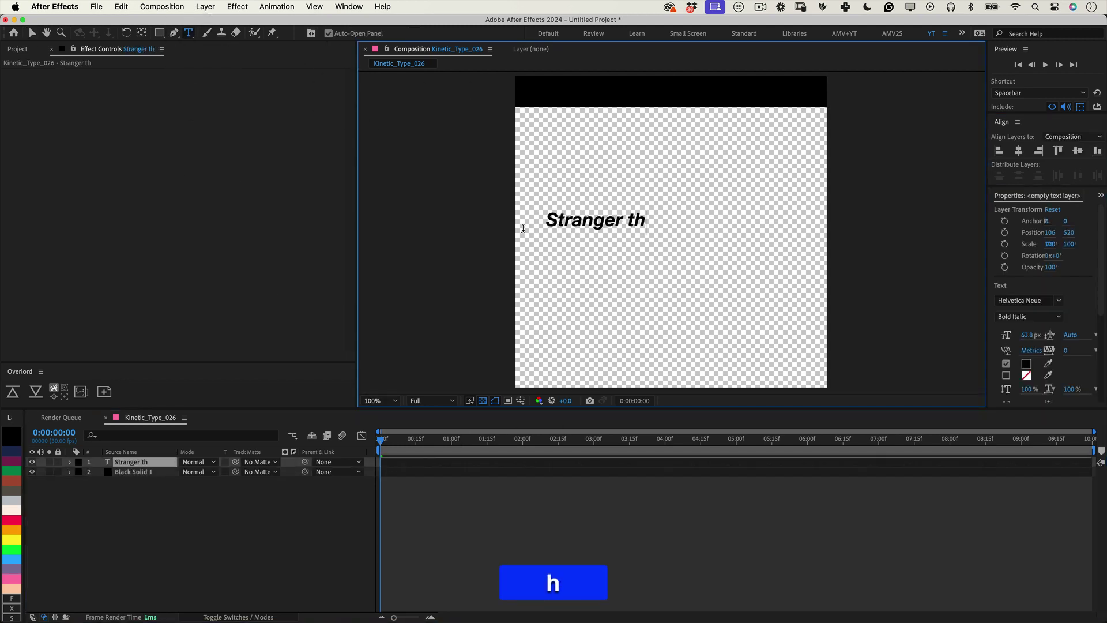
pyautogui.write('an Paradise')
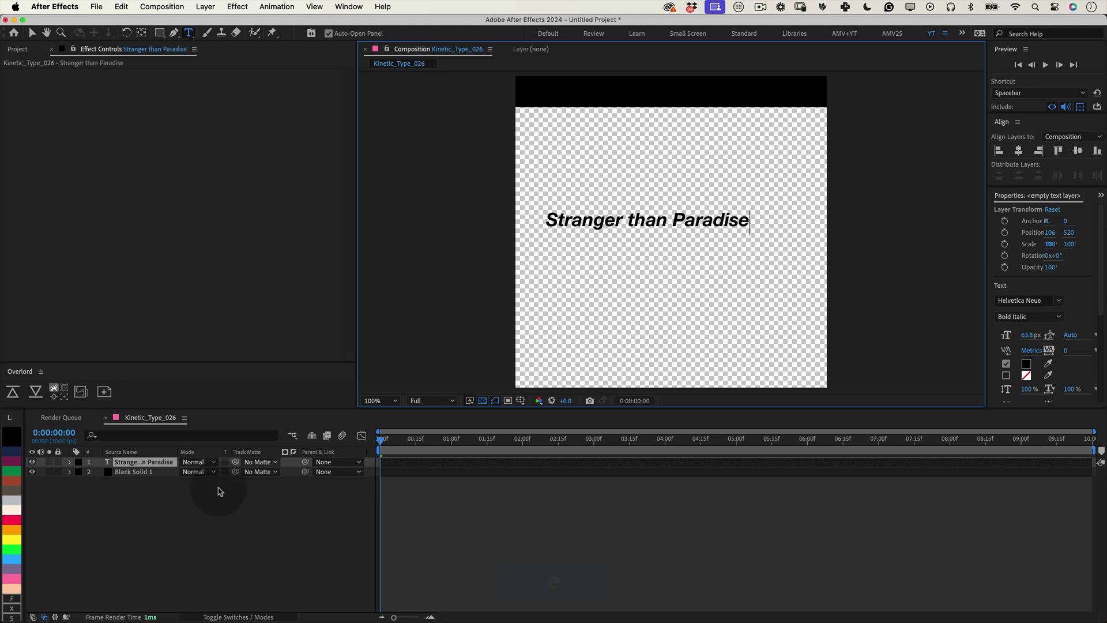
pyautogui.click(132, 466)
pyautogui.click(132, 463)
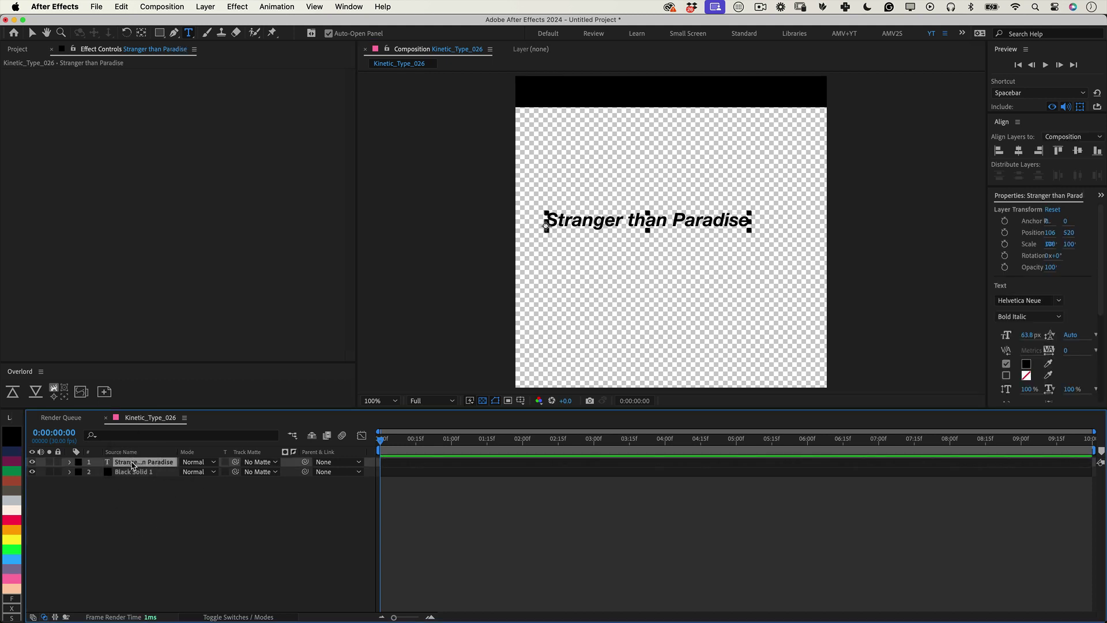
pyautogui.press('v')
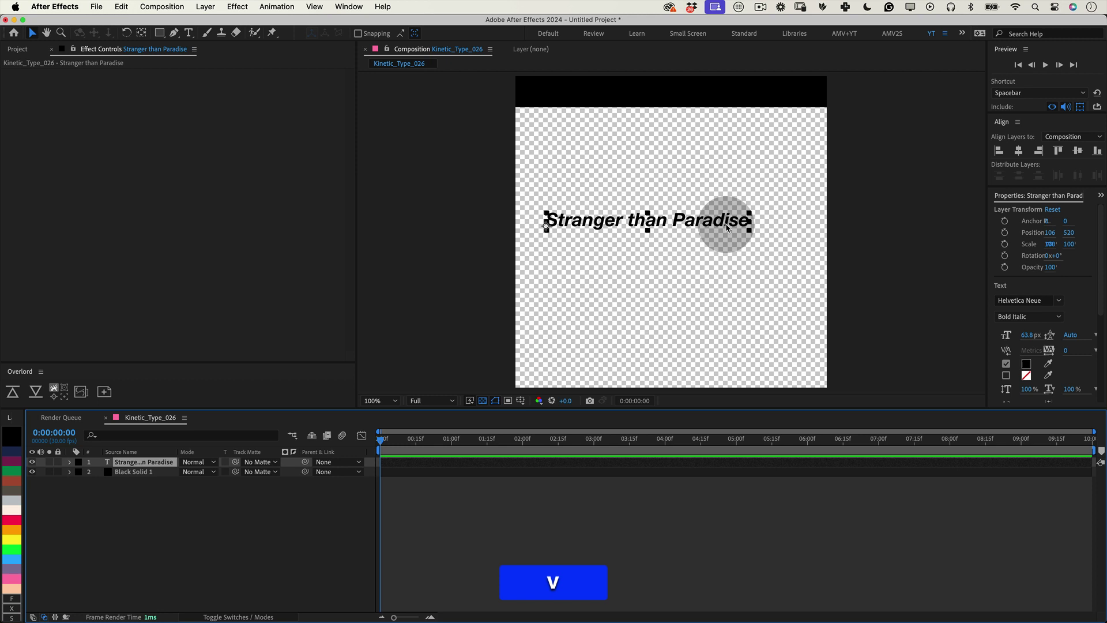
pyautogui.moveTo(724, 227); pyautogui.dragTo(740, 96)
# Make the title white, scale it up to 136%, and position it inside the bar.
pyautogui.click(1026, 364)
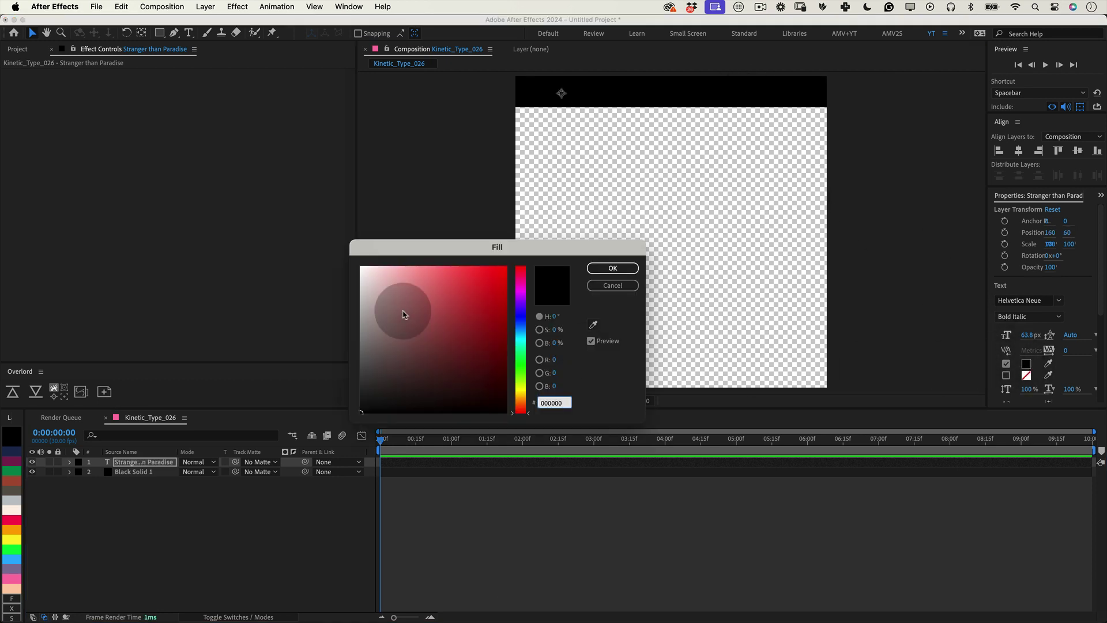
pyautogui.click(371, 265)
pyautogui.click(620, 265)
pyautogui.moveTo(692, 94); pyautogui.dragTo(692, 98)
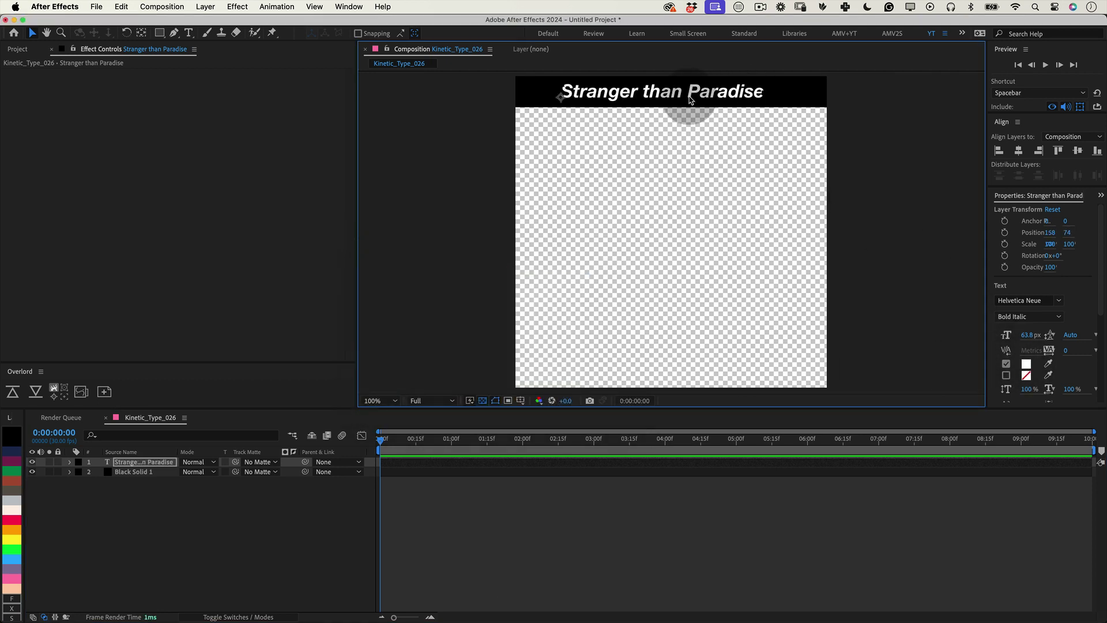
pyautogui.press('s')
pyautogui.moveTo(207, 472); pyautogui.dragTo(221, 471)
pyautogui.press('v')
pyautogui.moveTo(788, 103); pyautogui.dragTo(760, 104)
# Duplicate the title and bar layers and move the copies just below the originals.
pyautogui.click(166, 534)
pyautogui.moveTo(166, 534); pyautogui.dragTo(167, 464)
pyautogui.press('super+d')
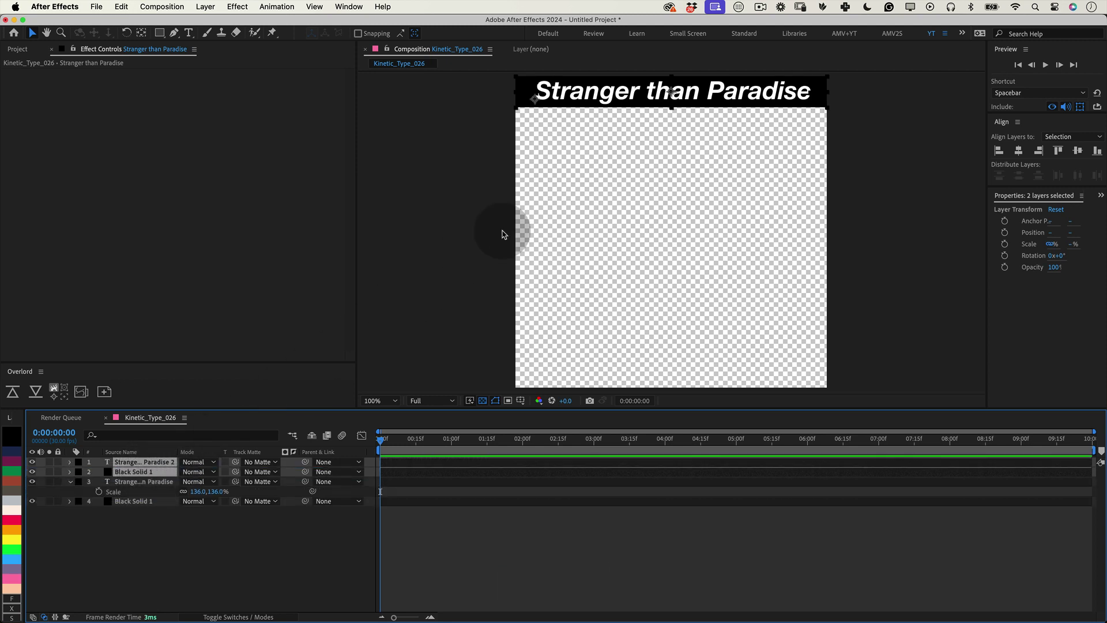
pyautogui.press('v')
pyautogui.keyDown('shift'); pyautogui.moveTo(655, 99); pyautogui.dragTo(651, 147); pyautogui.keyUp('shift')
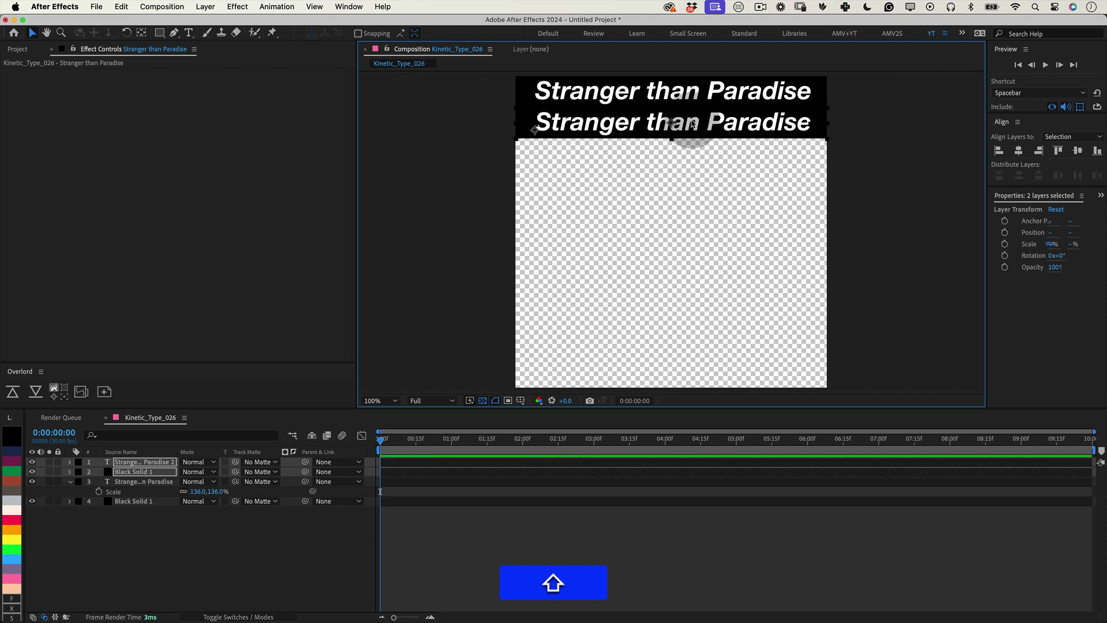
pyautogui.hotkey('shift', 'Down')
pyautogui.press('Up')
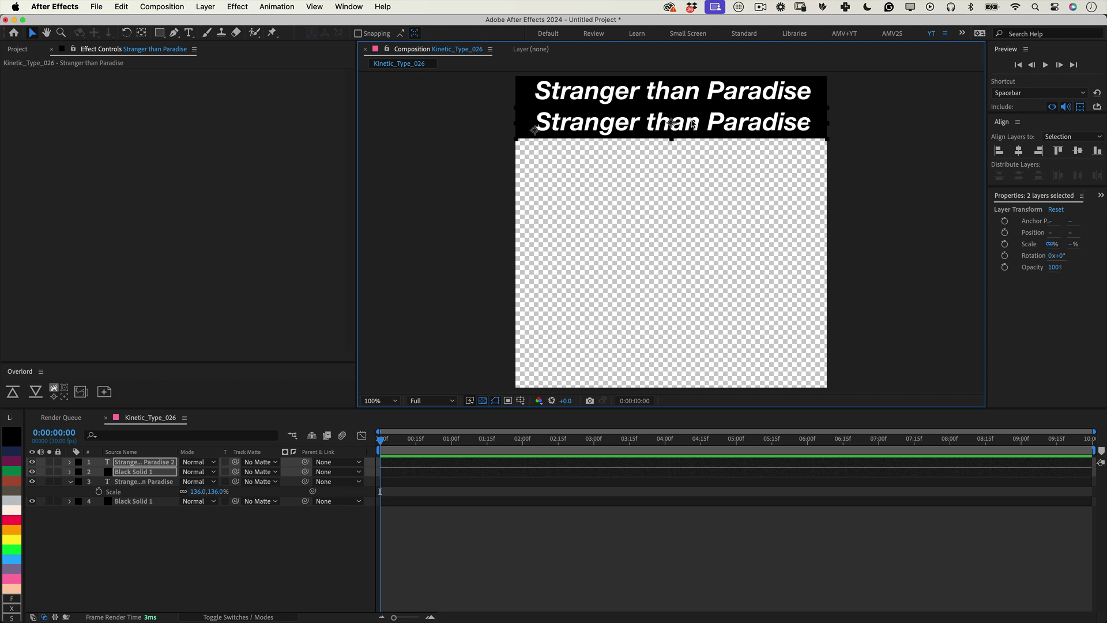
# Change the duplicate bar's solid colour to white.
pyautogui.click(151, 519)
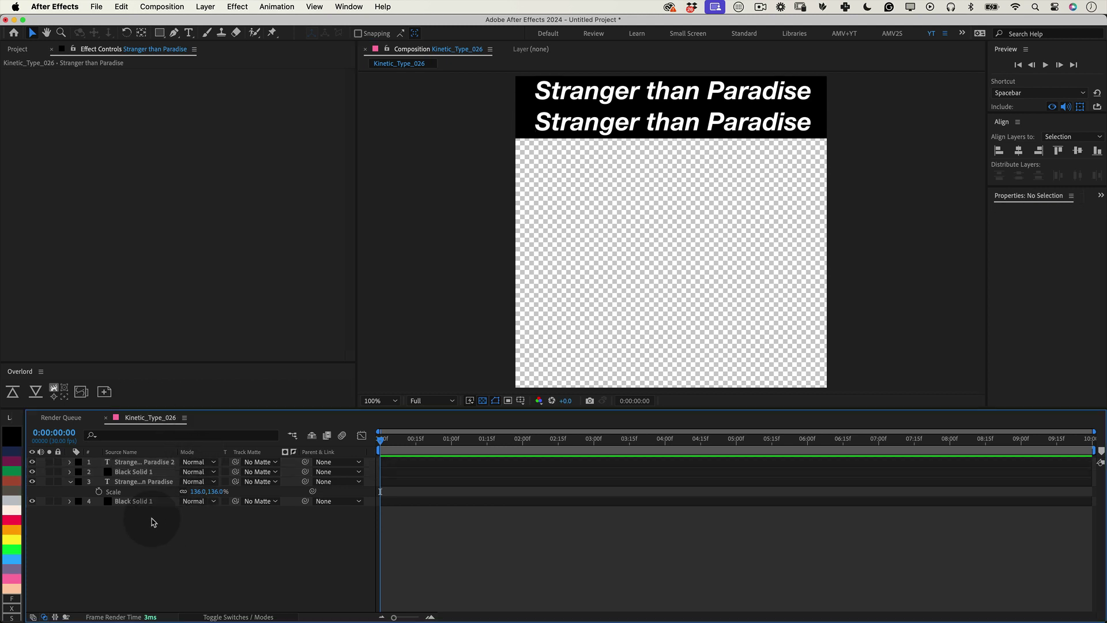
pyautogui.click(134, 471)
pyautogui.press('super+shift+y')
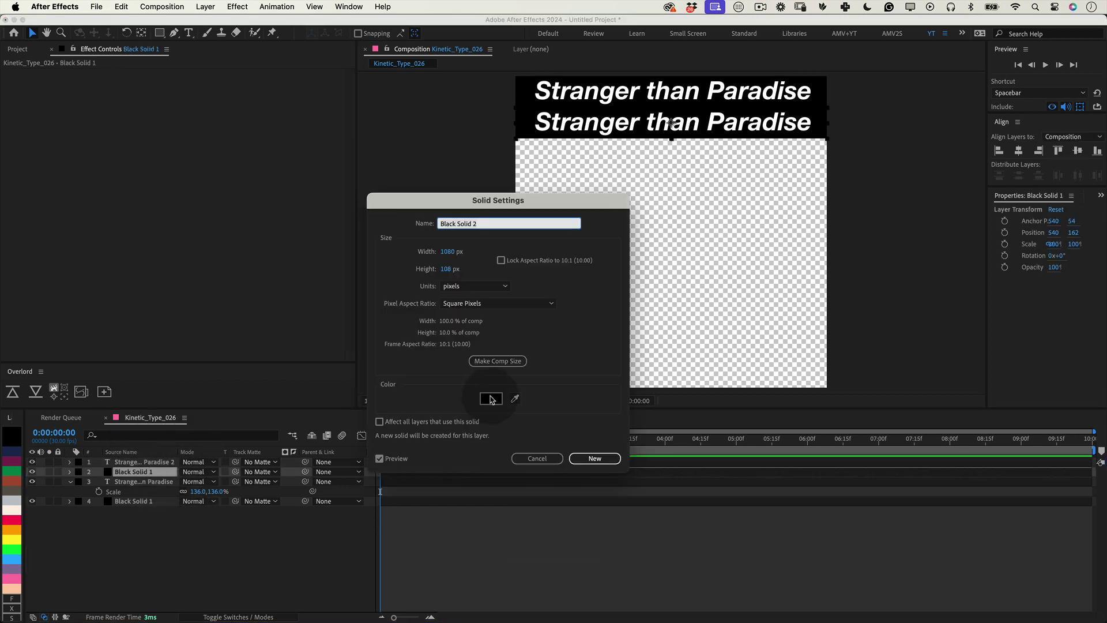
pyautogui.click(491, 399)
pyautogui.click(361, 268)
pyautogui.click(613, 269)
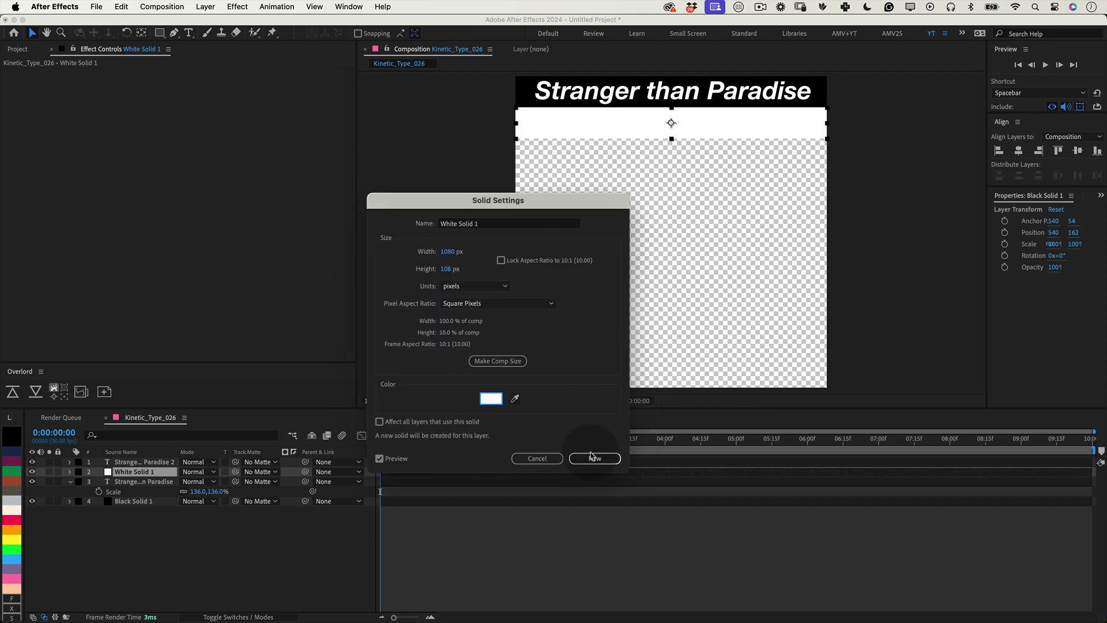
pyautogui.click(595, 459)
# Set the duplicate title's fill colour to black.
pyautogui.doubleClick(144, 462)
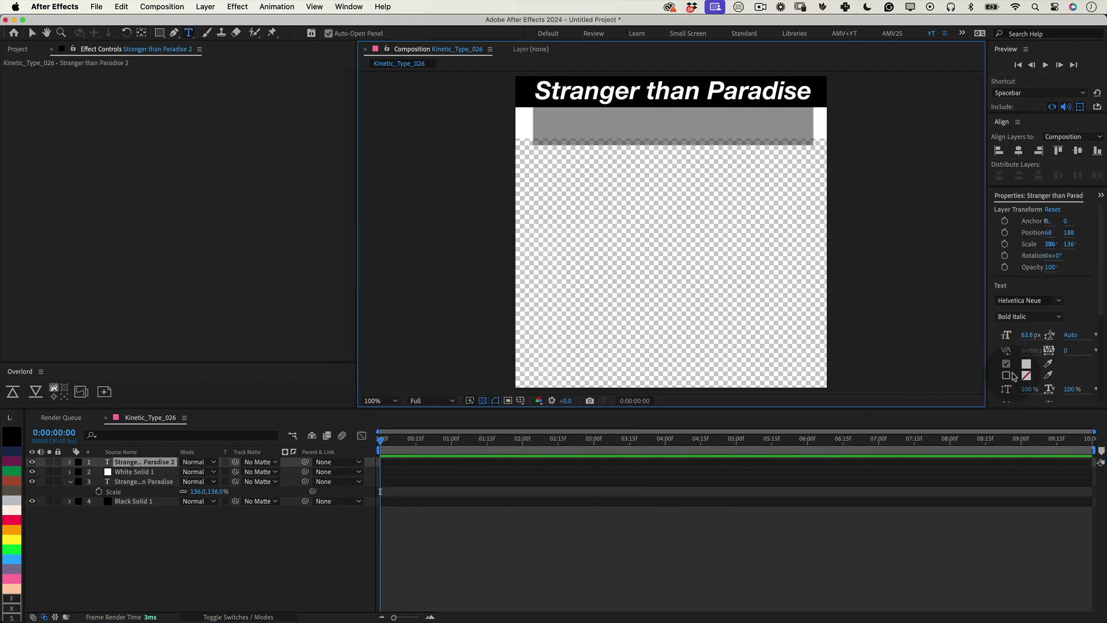
pyautogui.click(1027, 363)
pyautogui.click(361, 412)
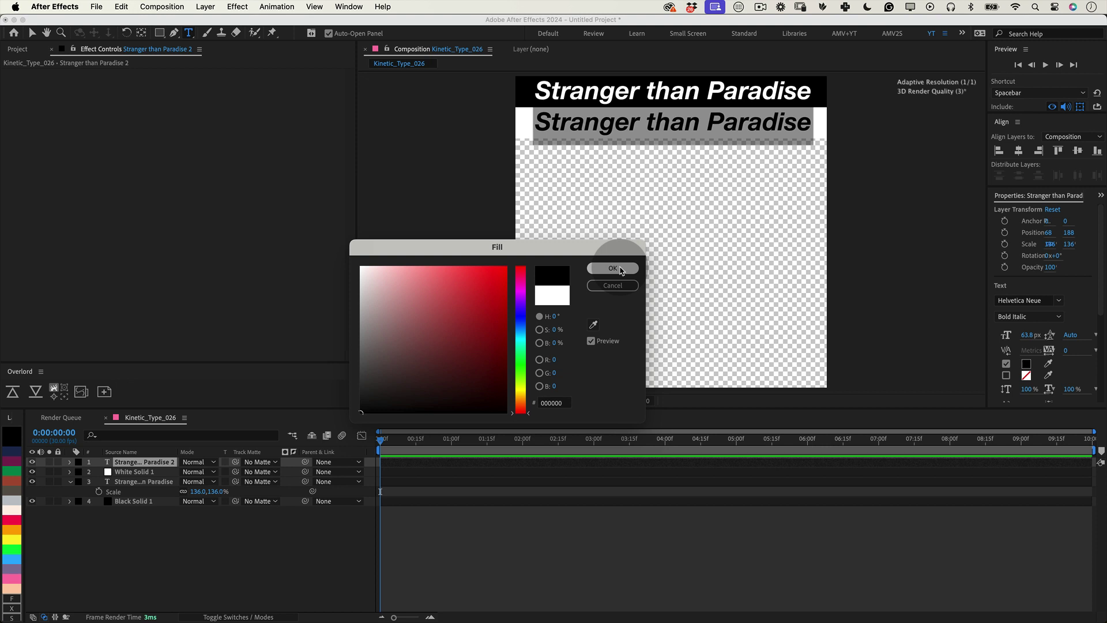
pyautogui.press('Return')
pyautogui.click(563, 580)
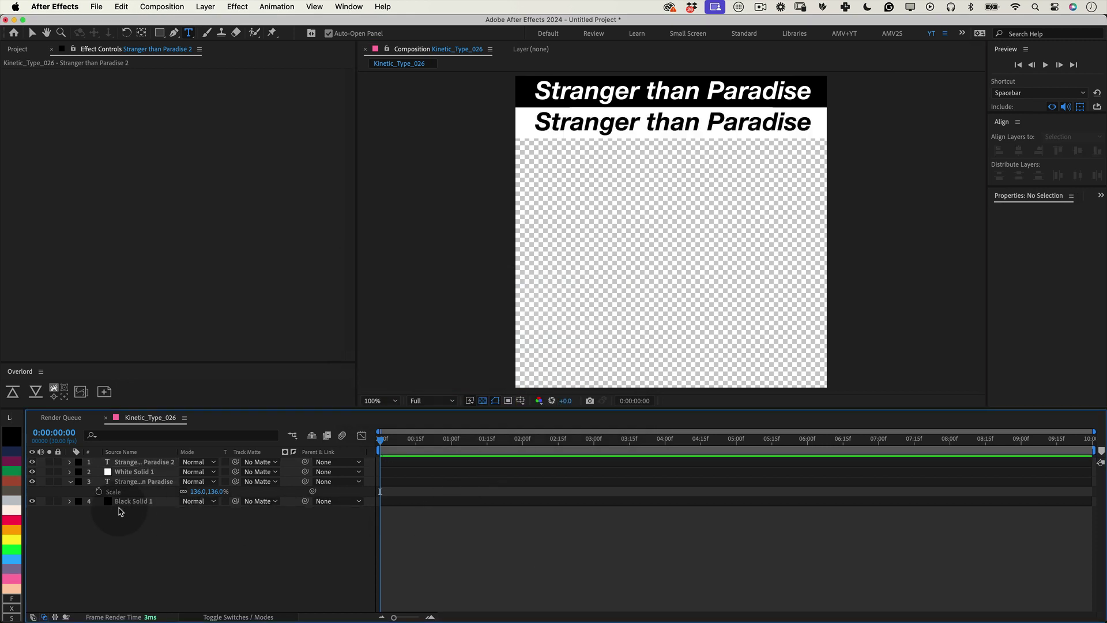
# Pre-compose all four layers as text_texture and open the new precomp.
pyautogui.moveTo(138, 521); pyautogui.dragTo(137, 461)
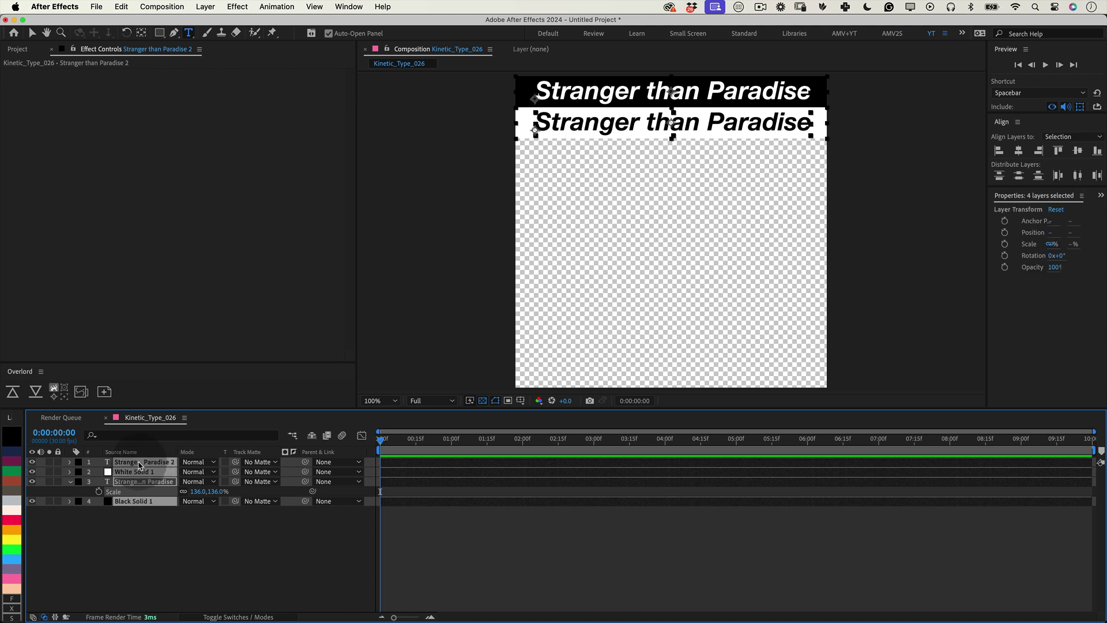
pyautogui.rightClick(138, 464)
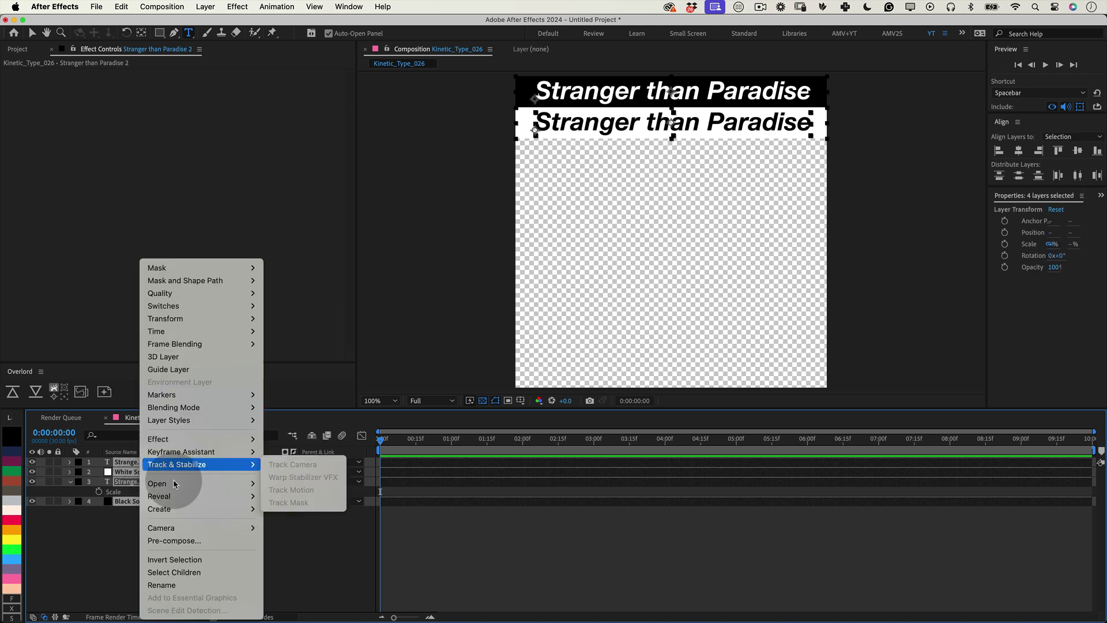
pyautogui.click(181, 541)
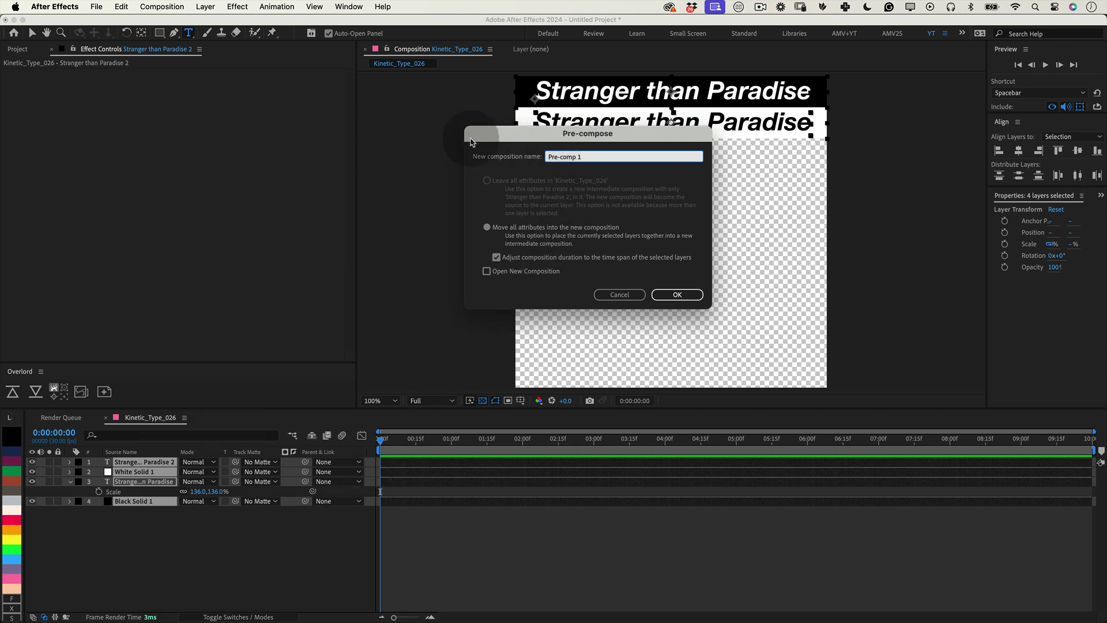
pyautogui.write('text_texture')
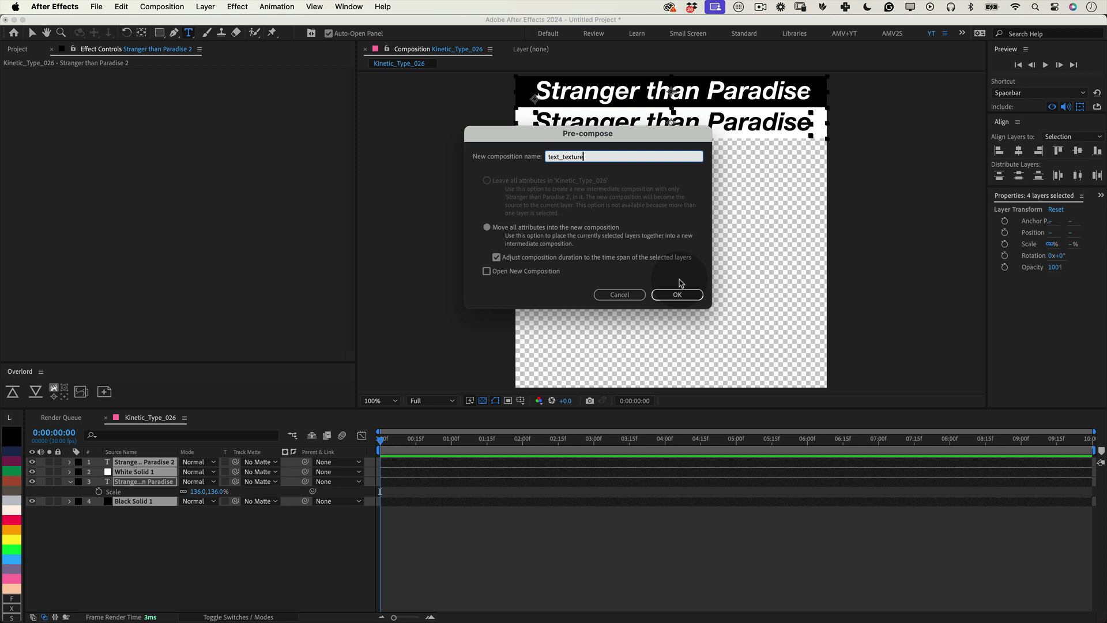
pyautogui.click(675, 295)
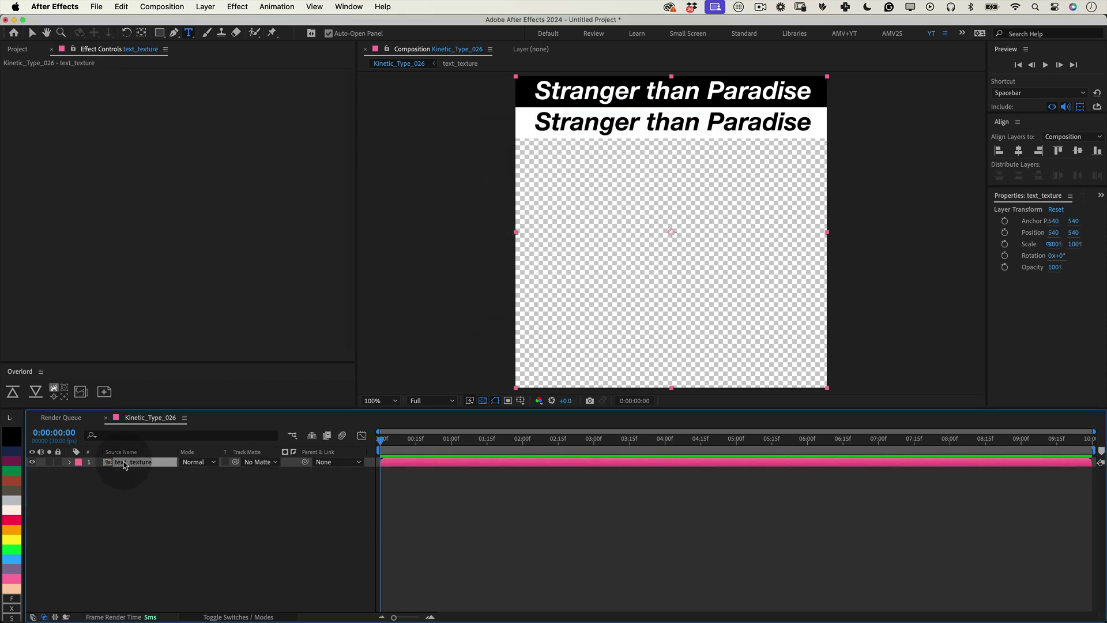
pyautogui.doubleClick(126, 465)
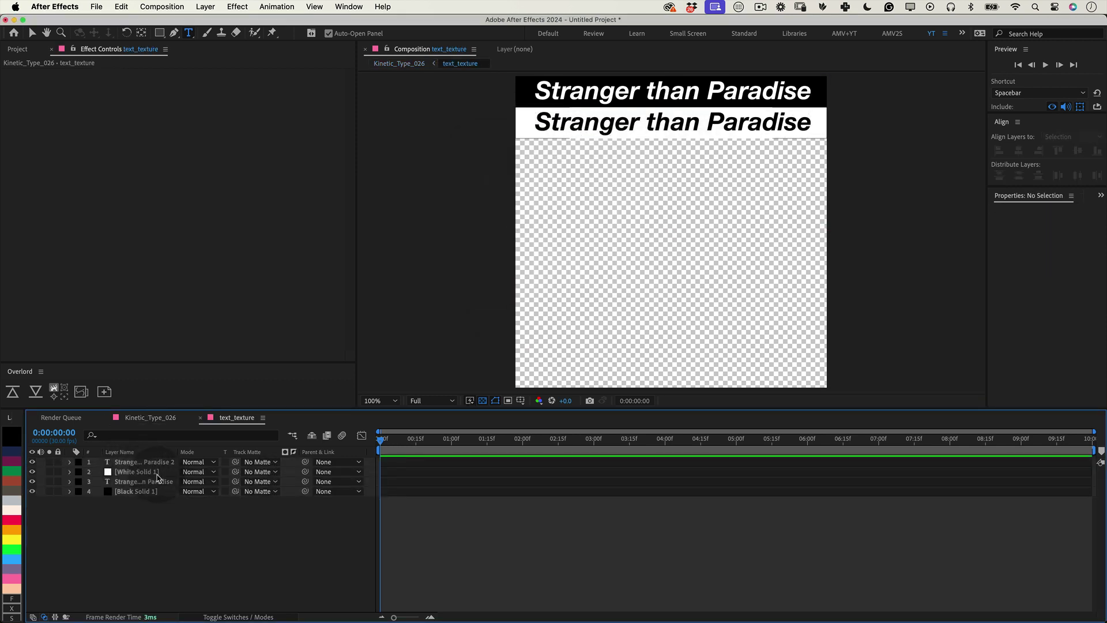
# Draw a region of interest around the two text bands and crop the comp to it.
pyautogui.click(508, 402)
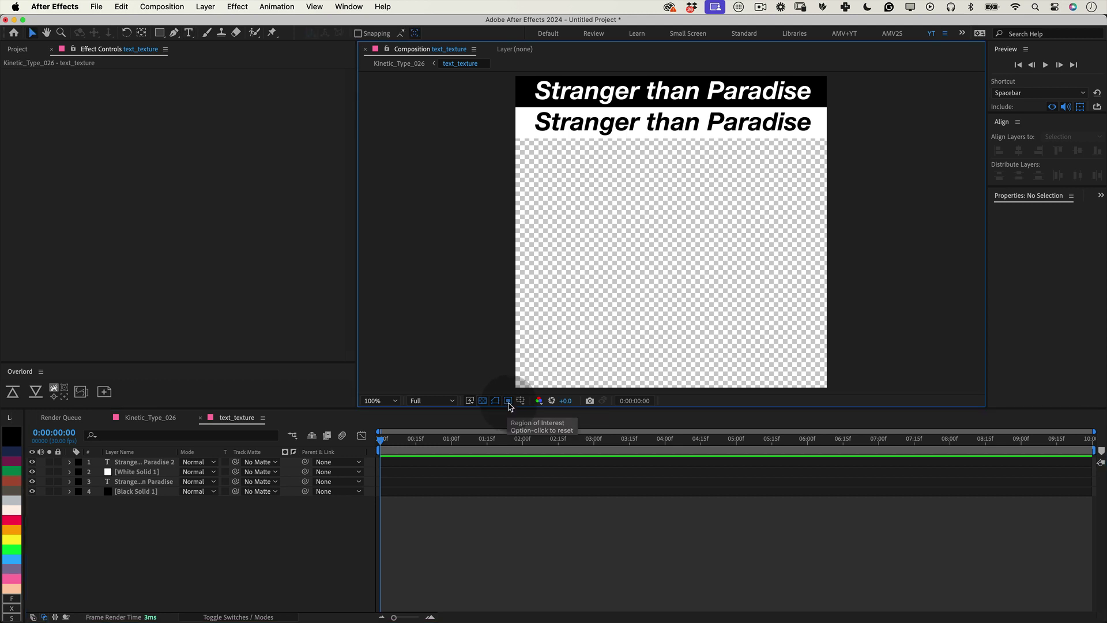
pyautogui.moveTo(514, 73); pyautogui.dragTo(858, 142)
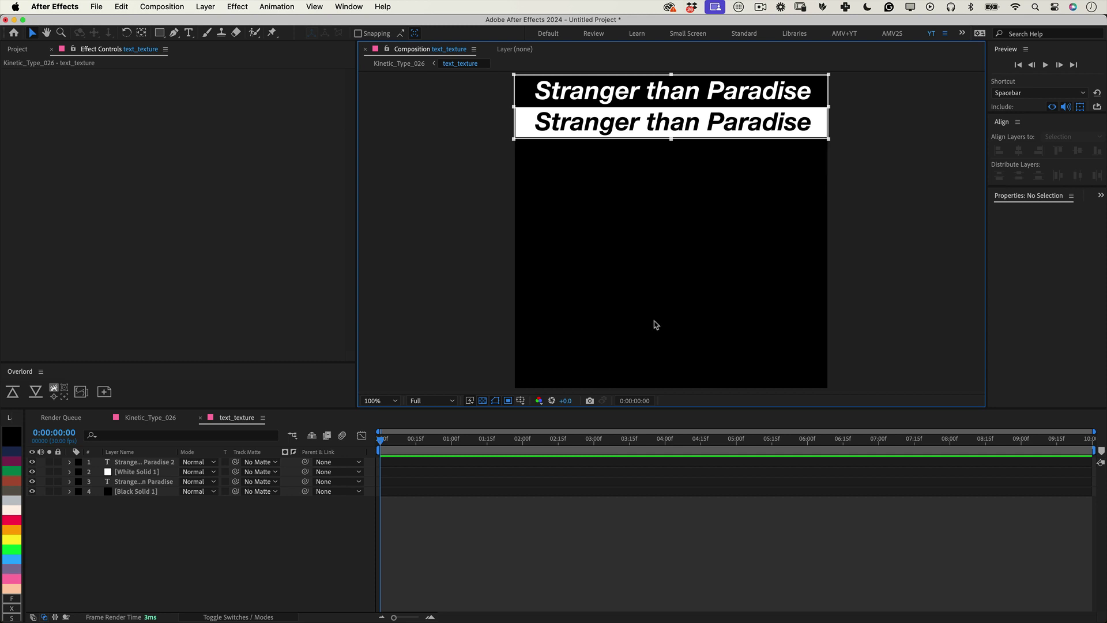
pyautogui.click(162, 7)
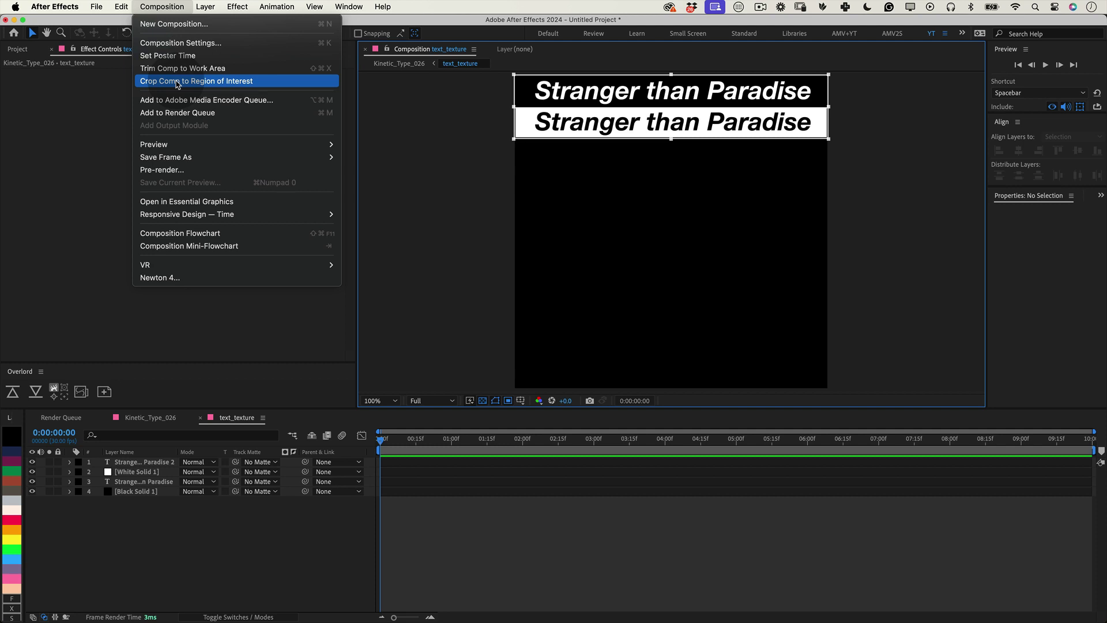
pyautogui.click(178, 81)
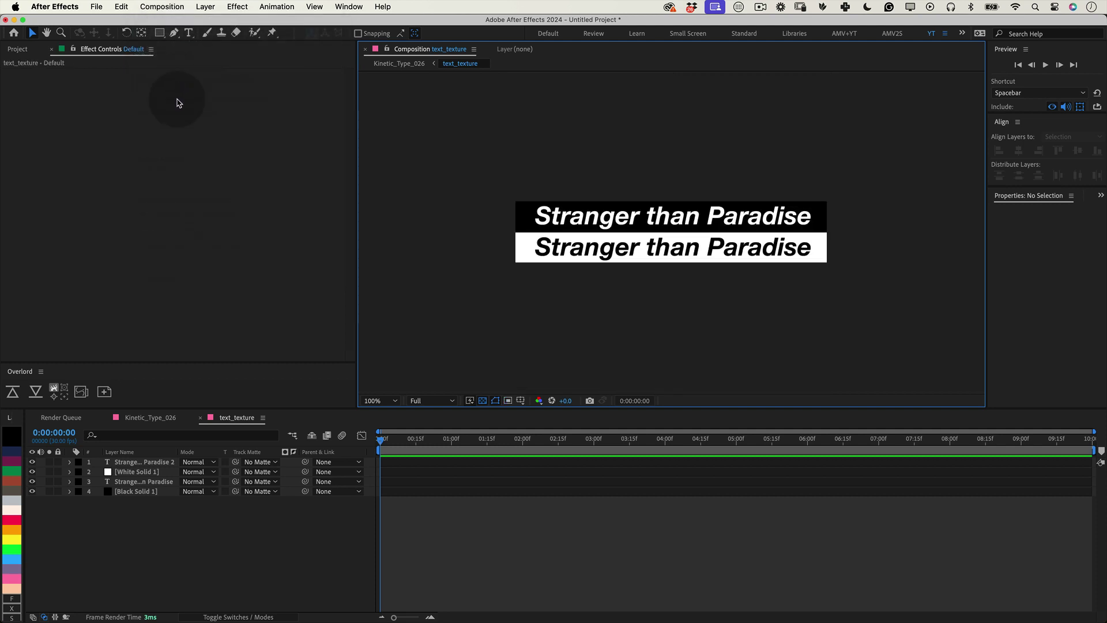
# Return to Kinetic_Type_026 and align text_texture to the top of the comp.
pyautogui.click(289, 431)
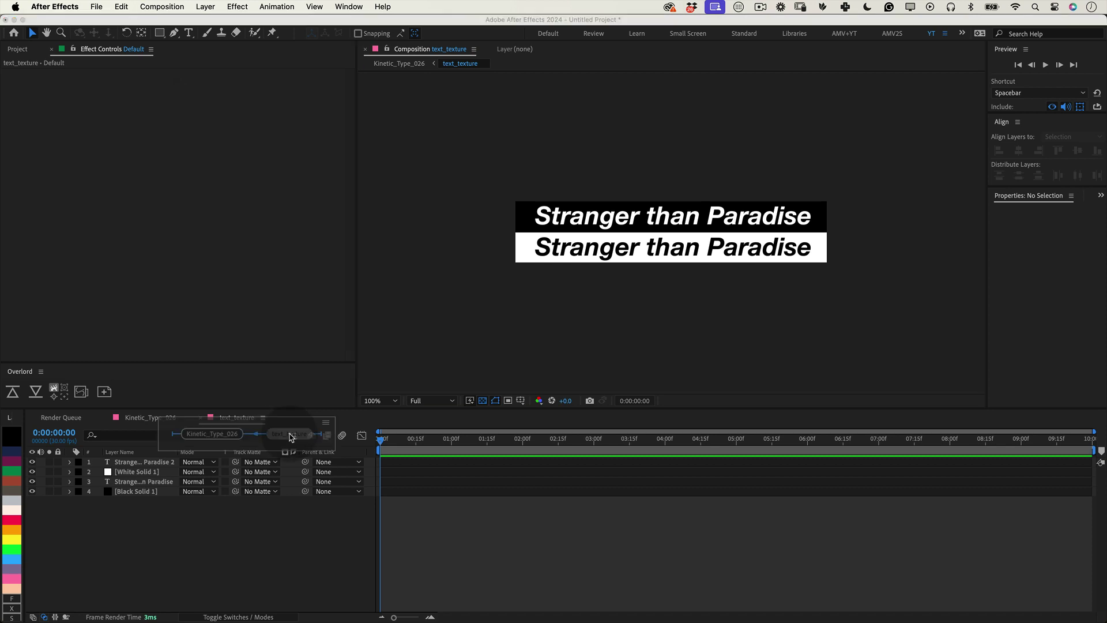
pyautogui.click(229, 435)
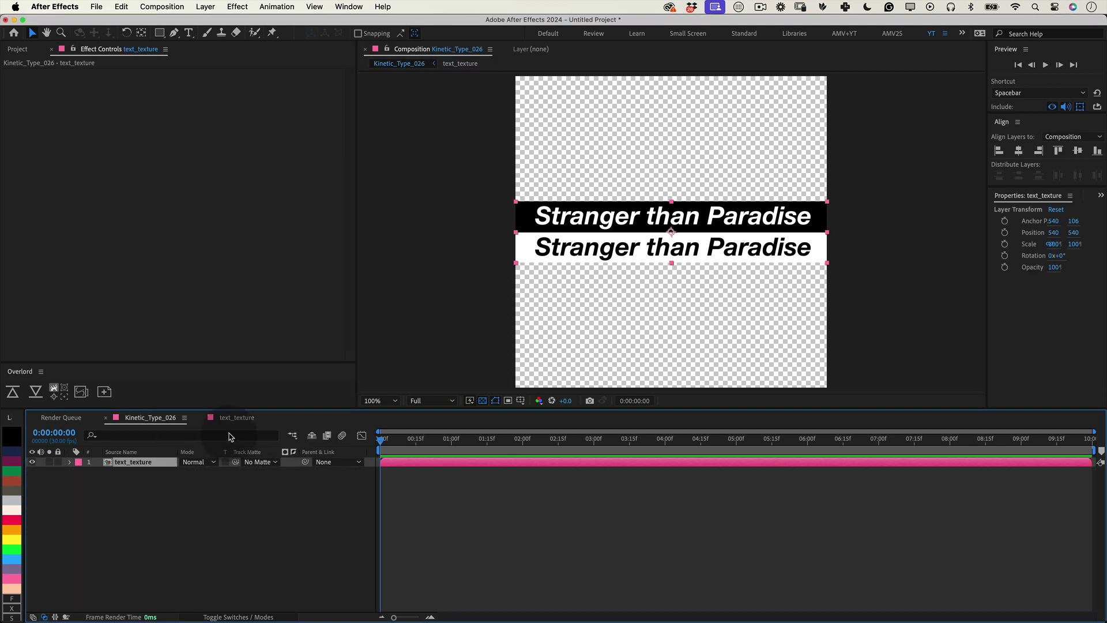
pyautogui.click(1059, 150)
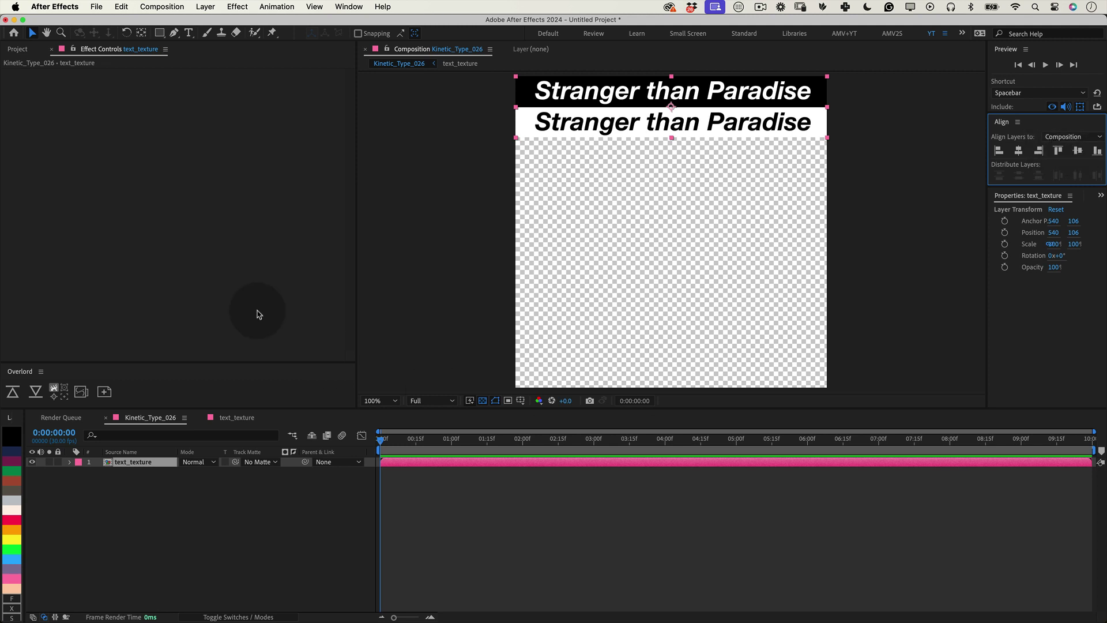
# Apply CC RepeTile, scale the layer to 102%, and set Expand Down to about 857.
pyautogui.click(237, 6)
pyautogui.moveTo(288, 367)
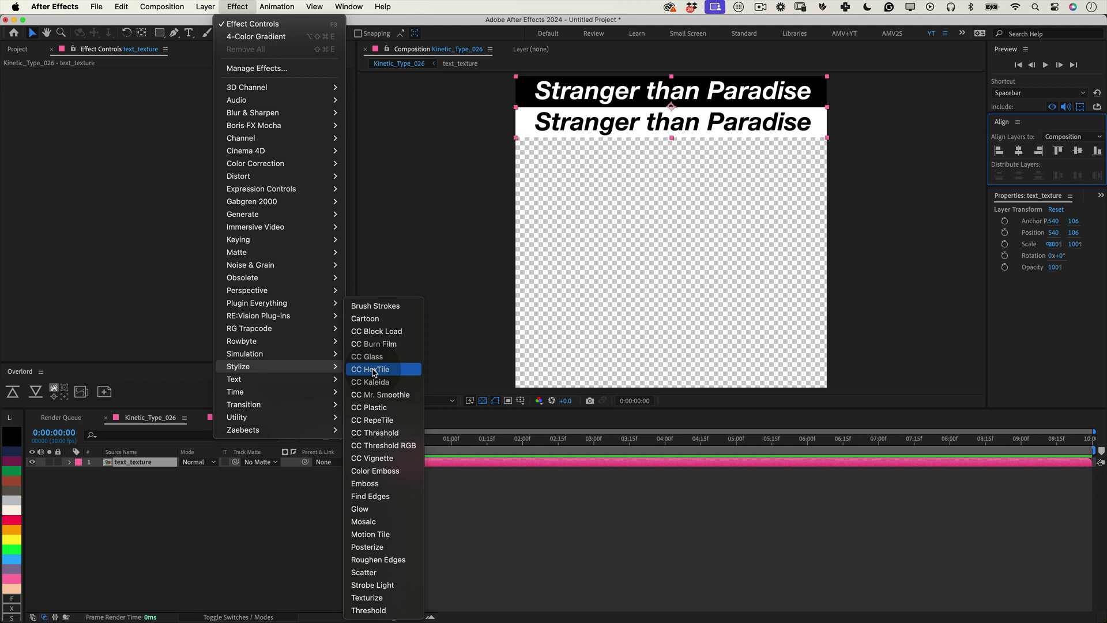
pyautogui.click(372, 420)
pyautogui.press('s')
pyautogui.press('alt+KP_Add')
pyautogui.press('alt+KP_Add')
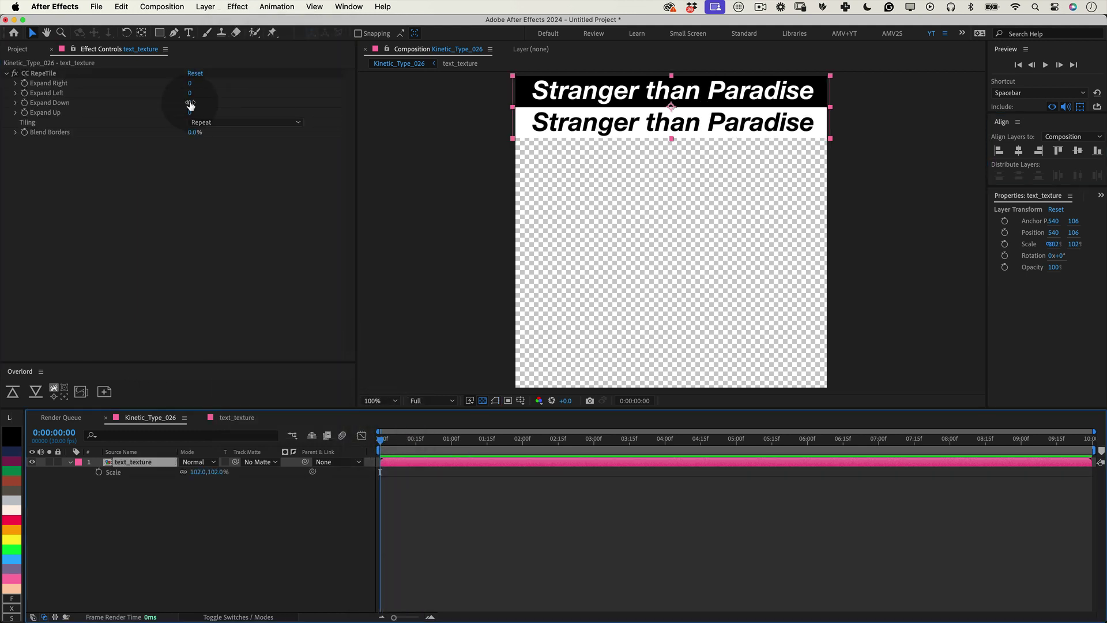
pyautogui.moveTo(191, 105); pyautogui.dragTo(713, 119)
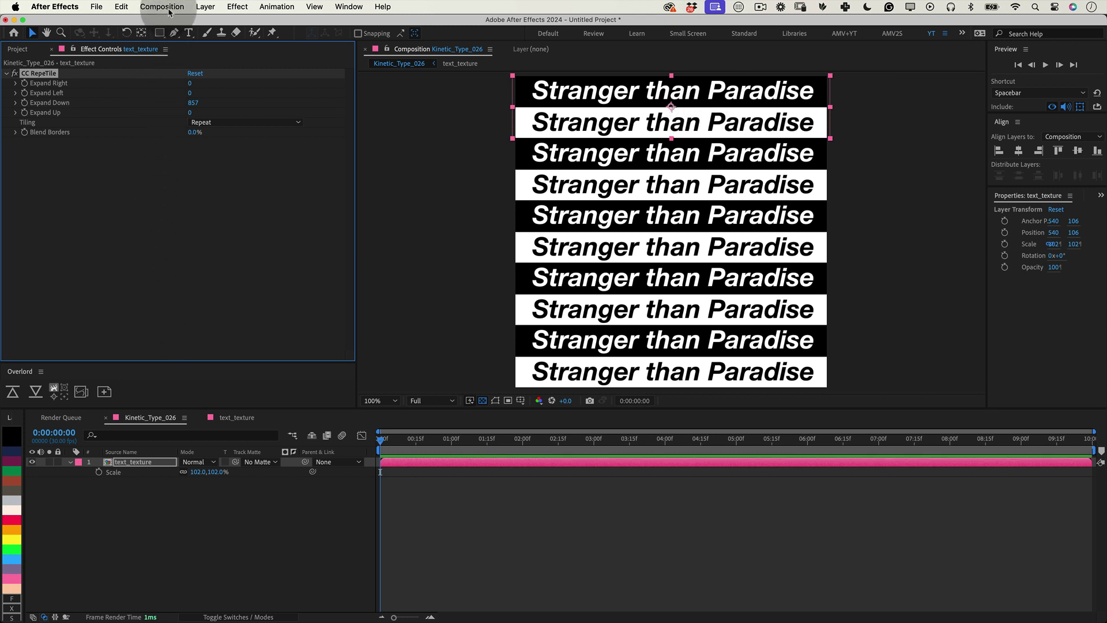
# Save the tiled frame as Text_Texture.psd and render it in the Render Queue.
pyautogui.click(169, 7)
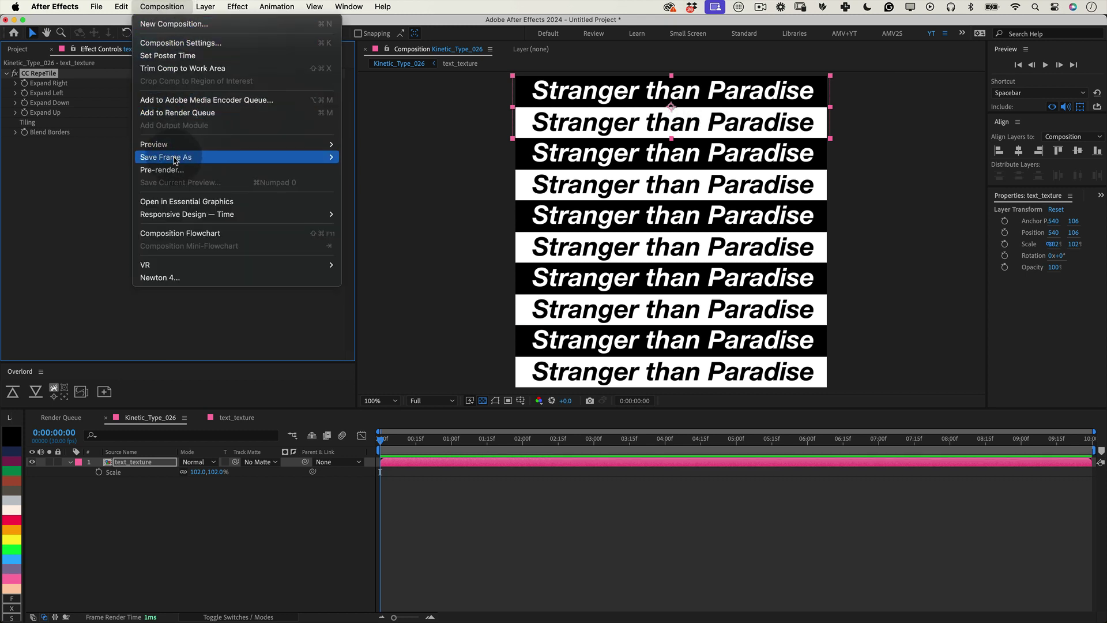
pyautogui.moveTo(177, 160)
pyautogui.click(356, 157)
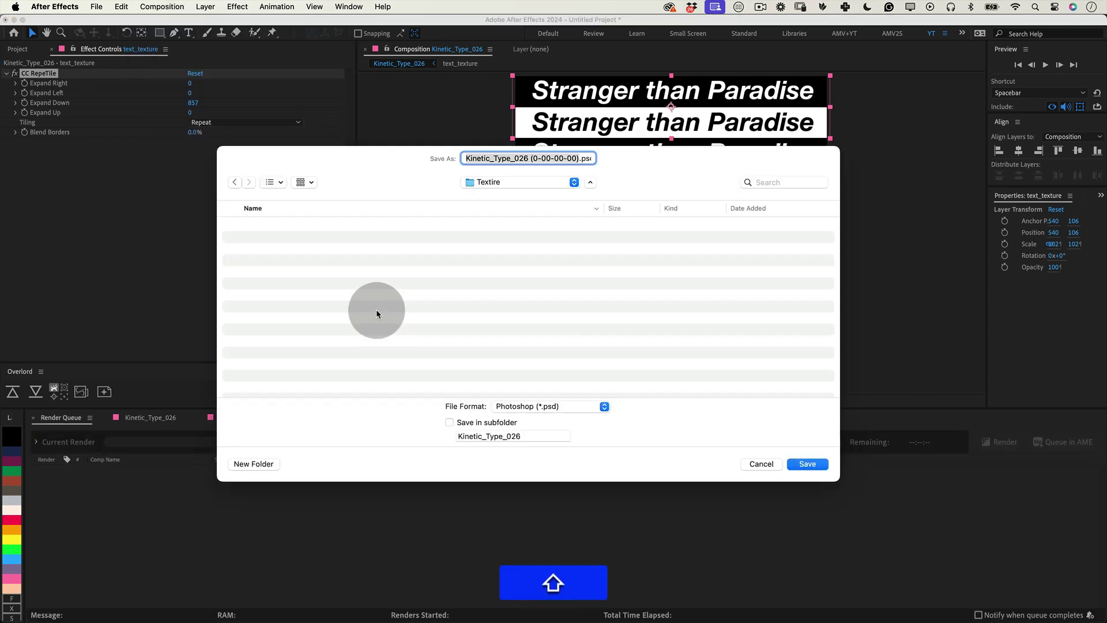
pyautogui.write('Text_Texture')
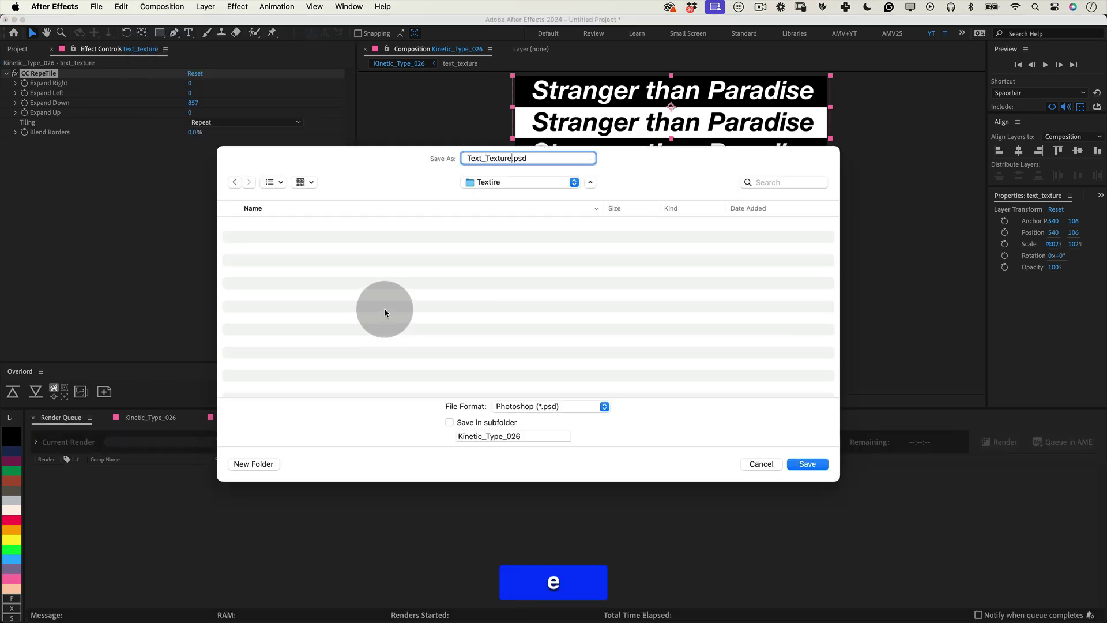
pyautogui.press('Return')
pyautogui.click(1001, 442)
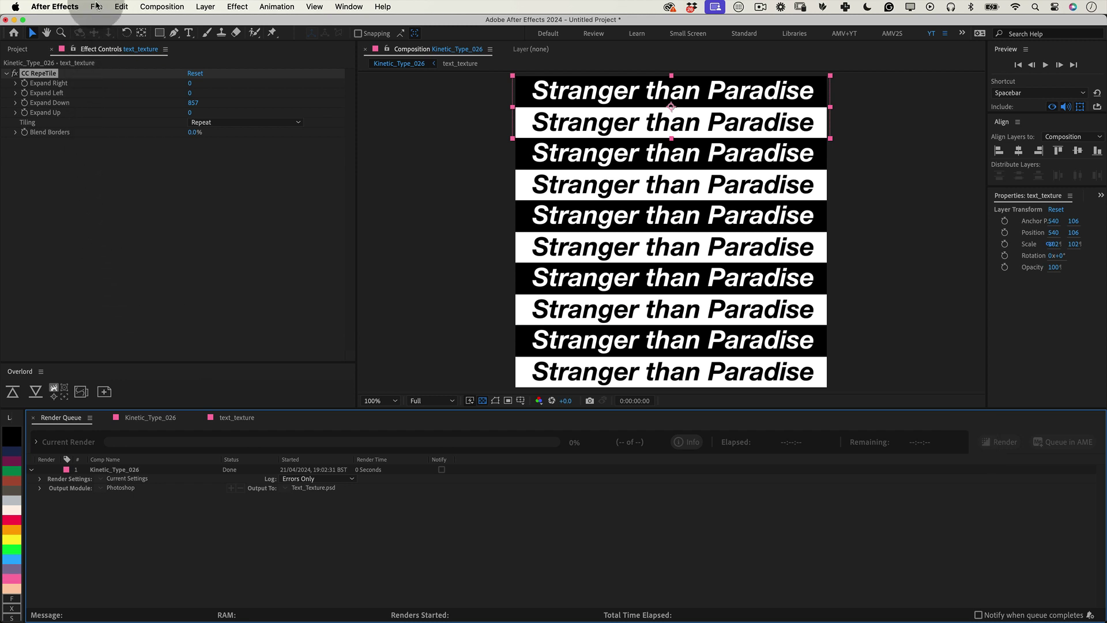
pyautogui.click(97, 6)
# Create a new Maxon Cinema 4D file named Kinetic_Type_026.c4d.
pyautogui.moveTo(114, 25)
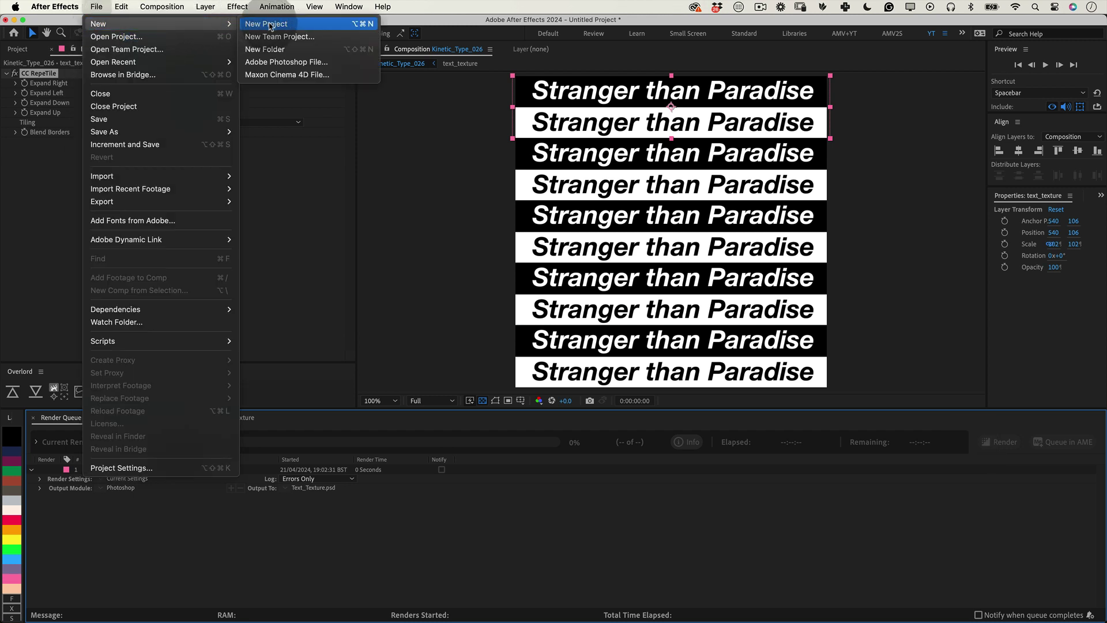
pyautogui.click(300, 75)
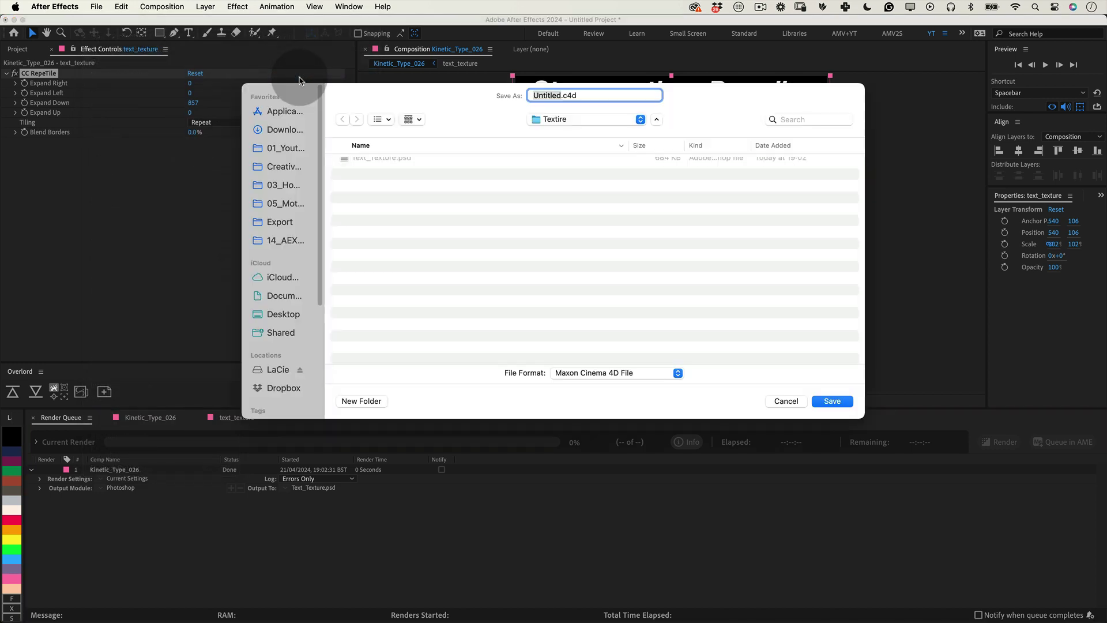
pyautogui.write('Kinetic_Type_')
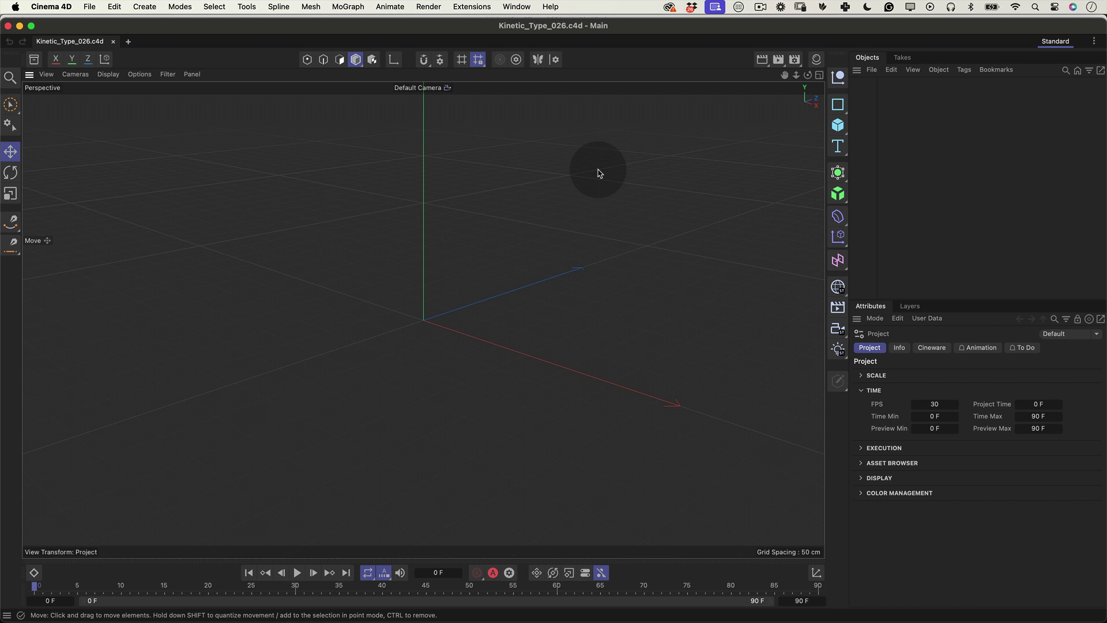
# Set the render output to 1080×1080 with the frame range on All Frames (0–90).
pyautogui.click(796, 60)
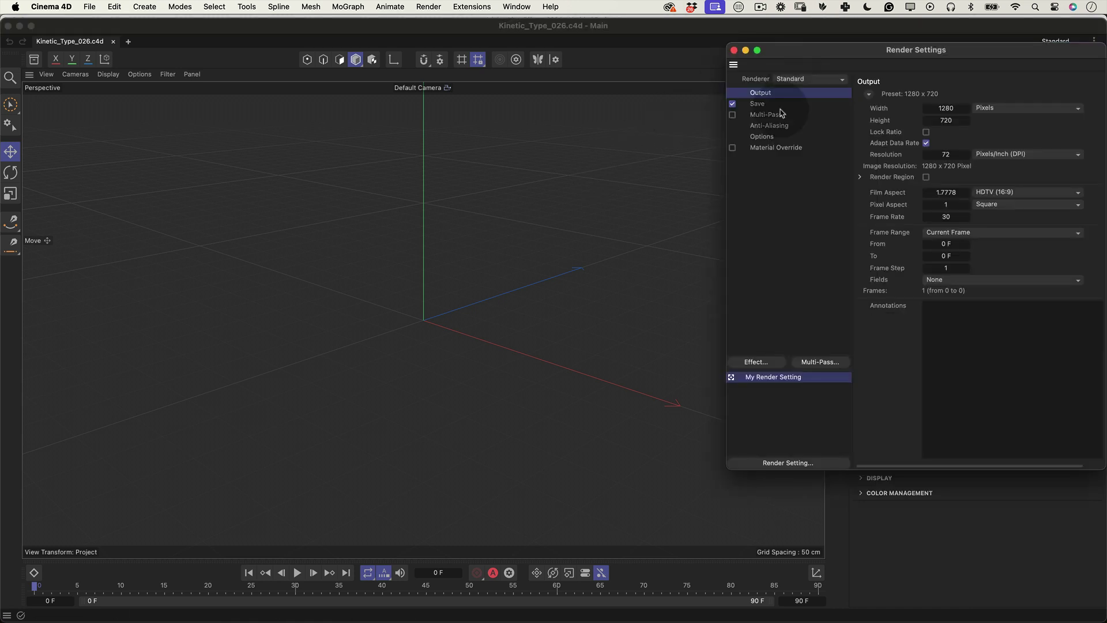
pyautogui.moveTo(927, 50); pyautogui.dragTo(421, 95)
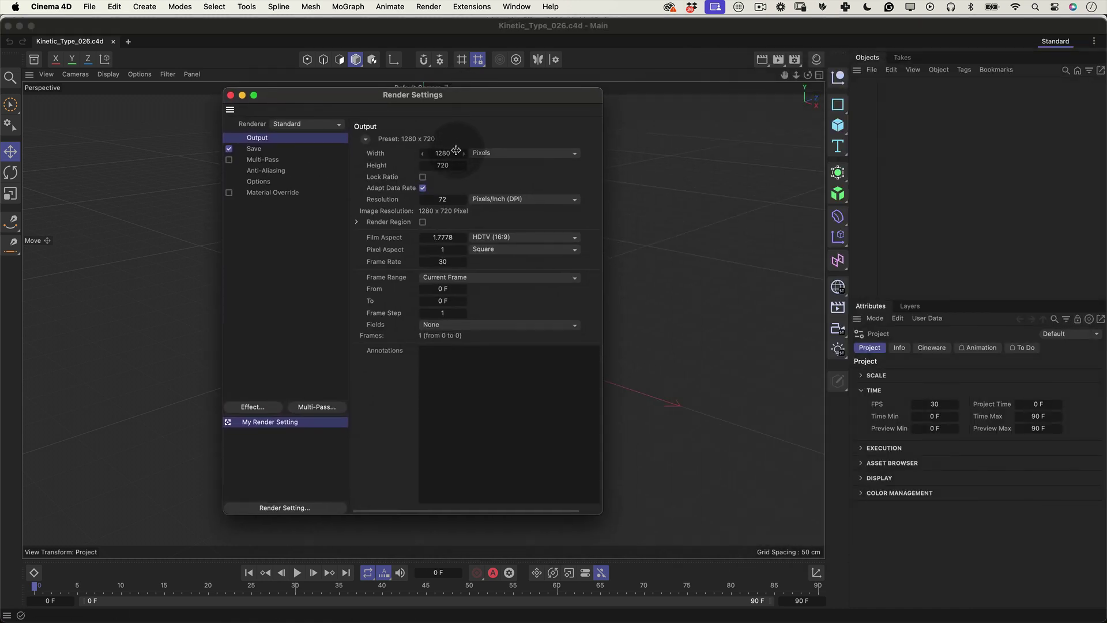
pyautogui.click(456, 150)
pyautogui.write('108')
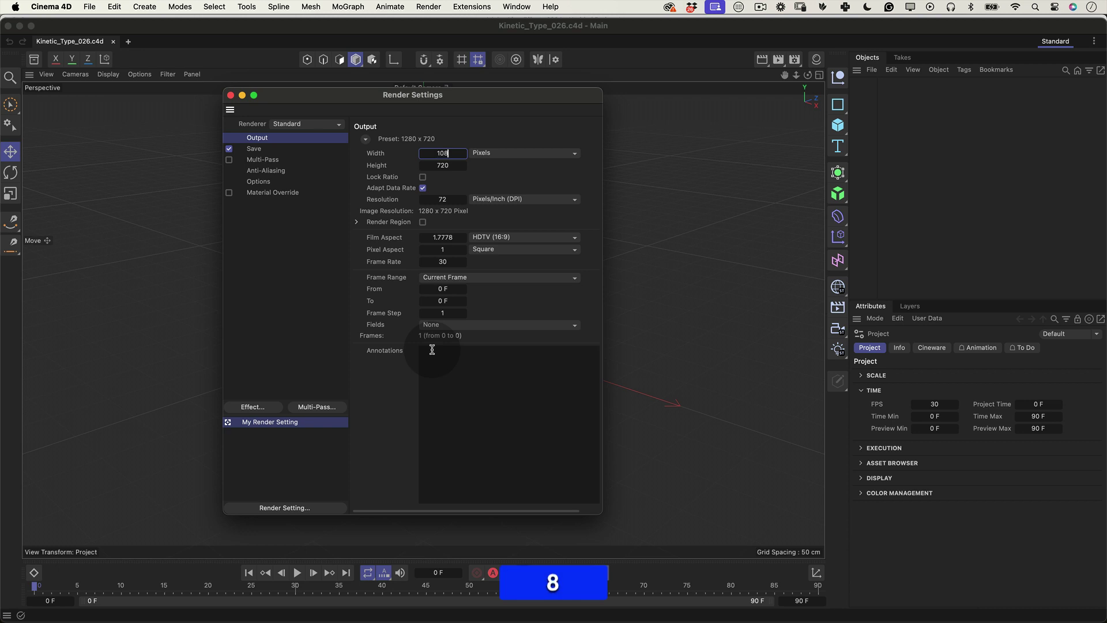
pyautogui.write('0')
pyautogui.press('Tab')
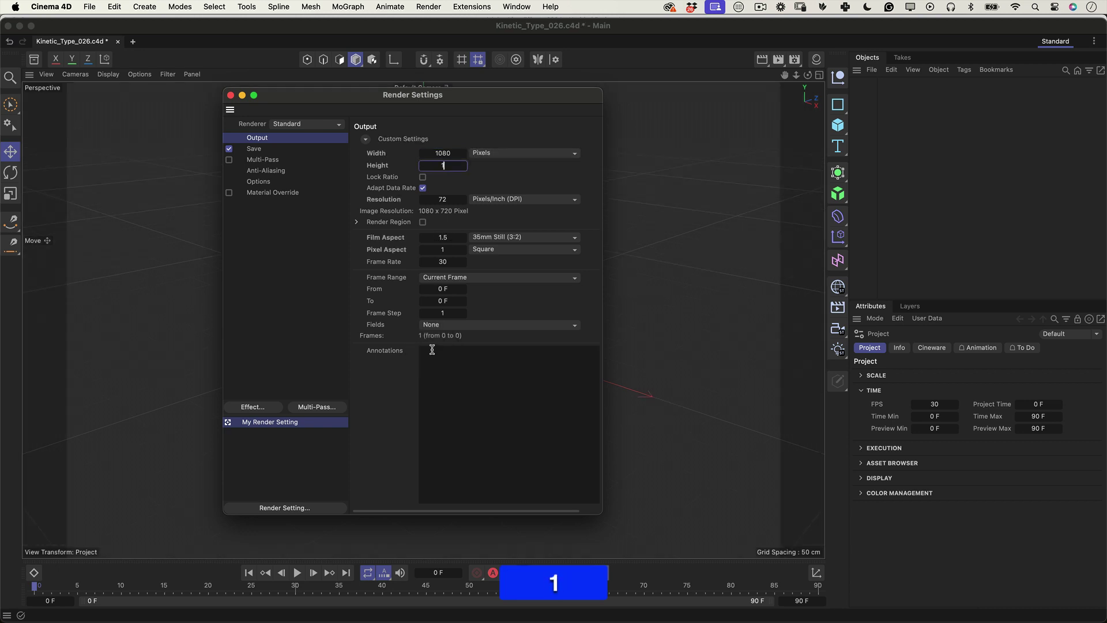
pyautogui.write('1080')
pyautogui.press('Tab')
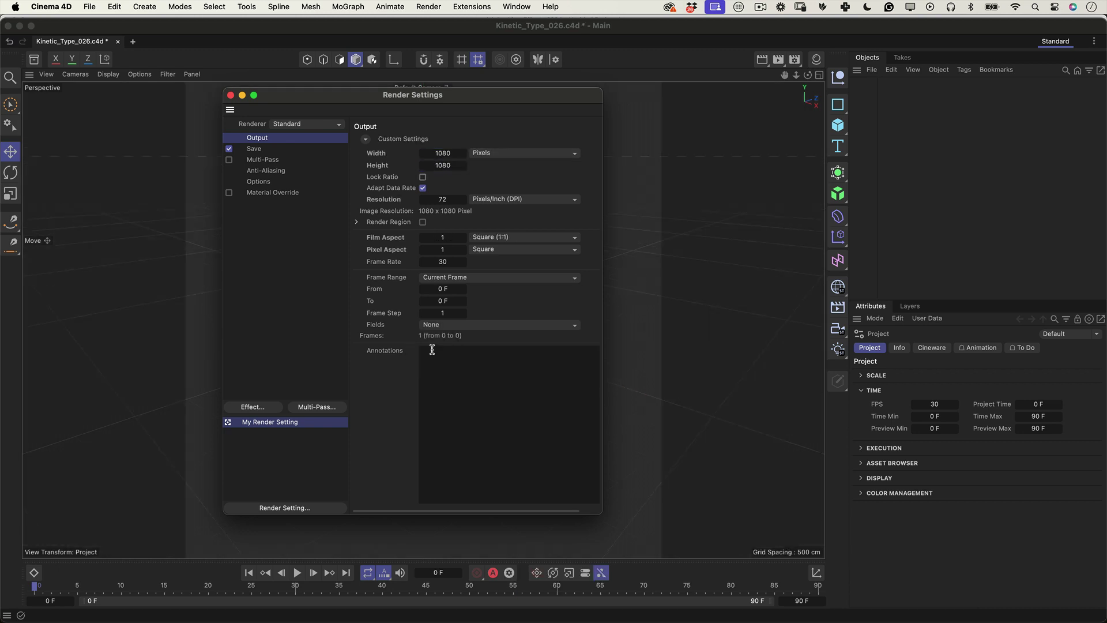
pyautogui.click(455, 261)
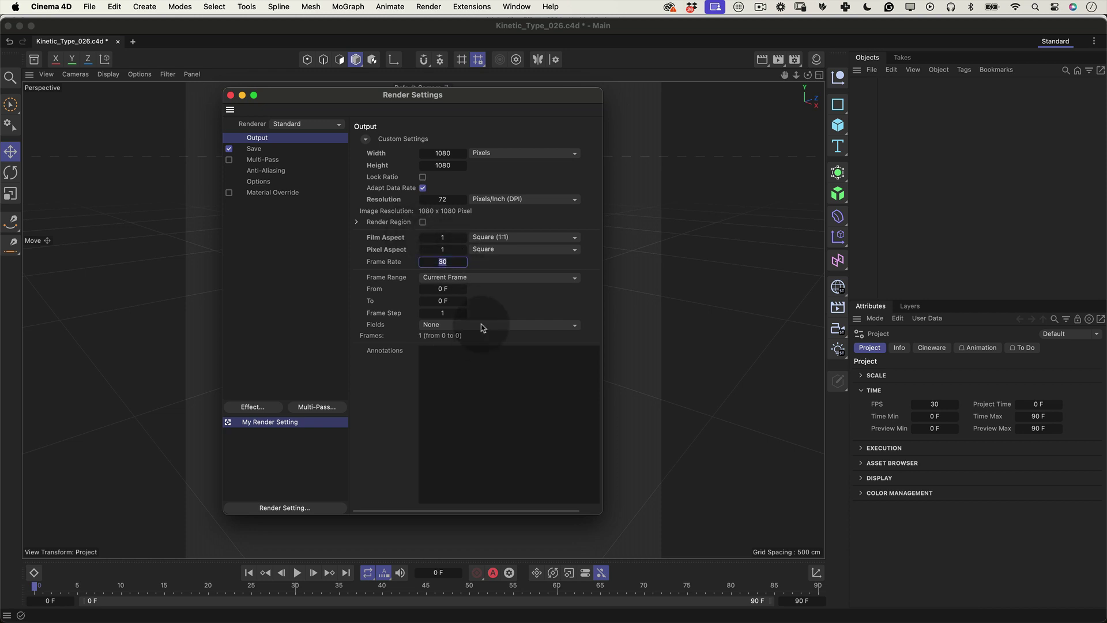
pyautogui.click(491, 278)
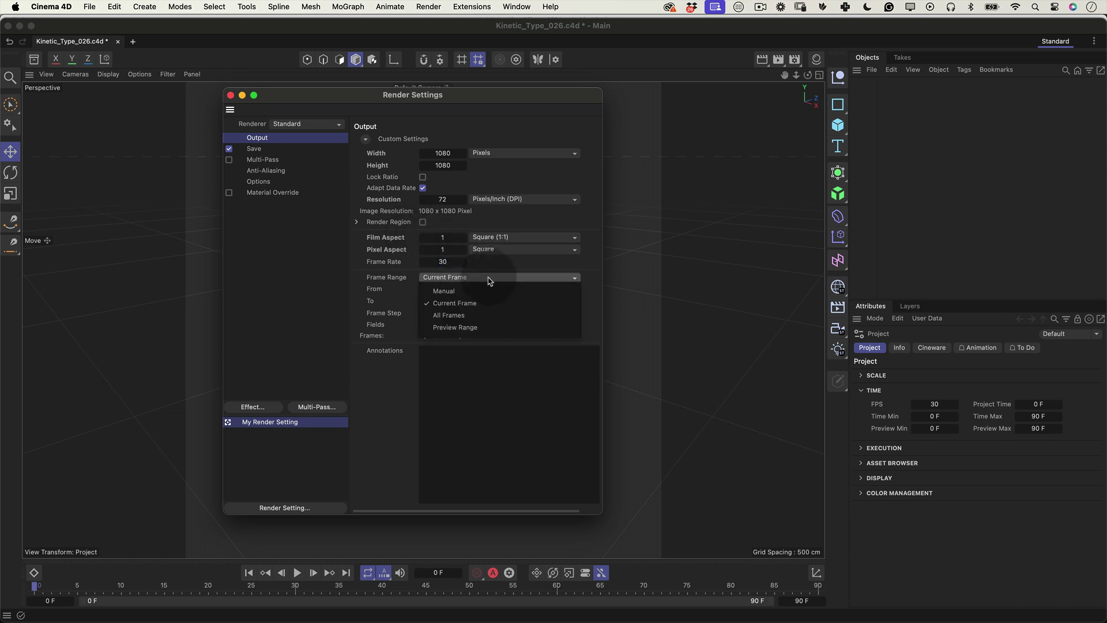
pyautogui.click(480, 315)
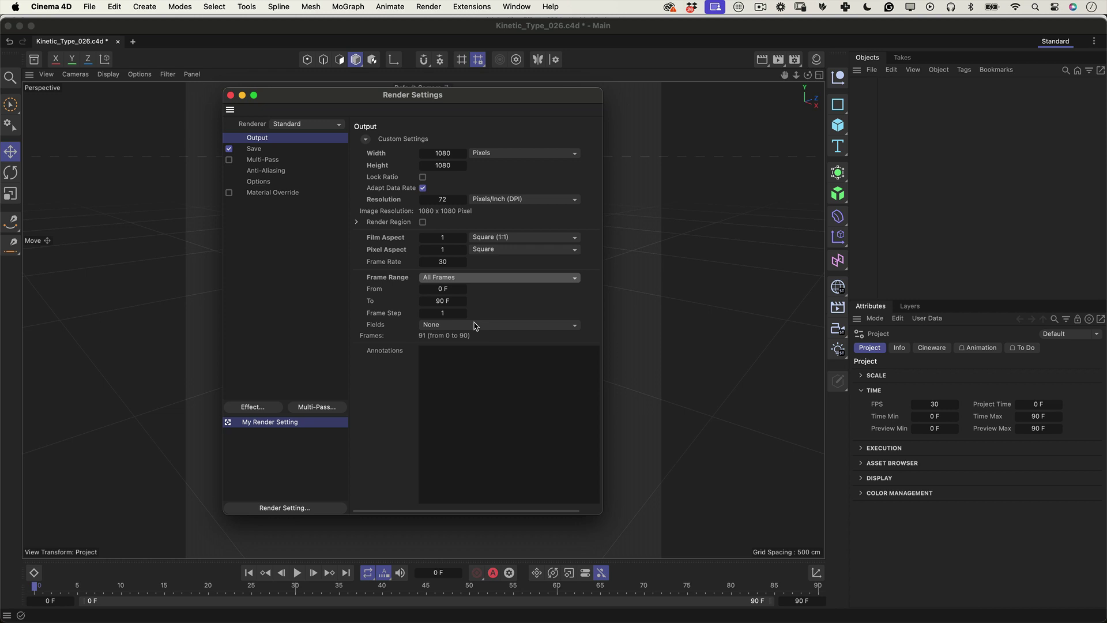
pyautogui.click(230, 95)
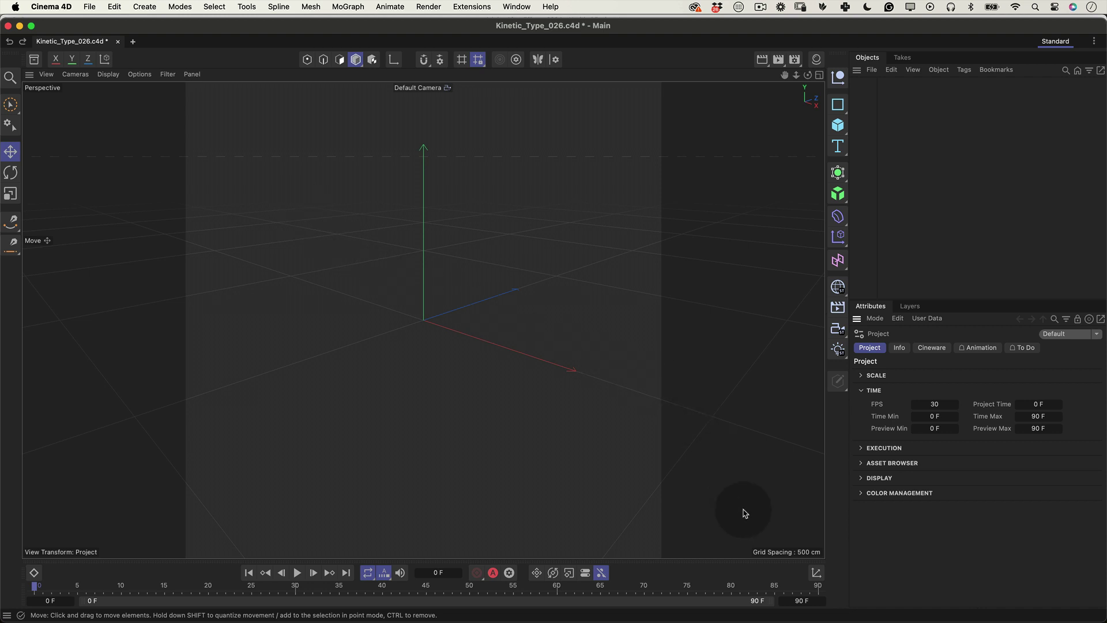
# Extend the timeline end to 180 frames.
pyautogui.click(810, 602)
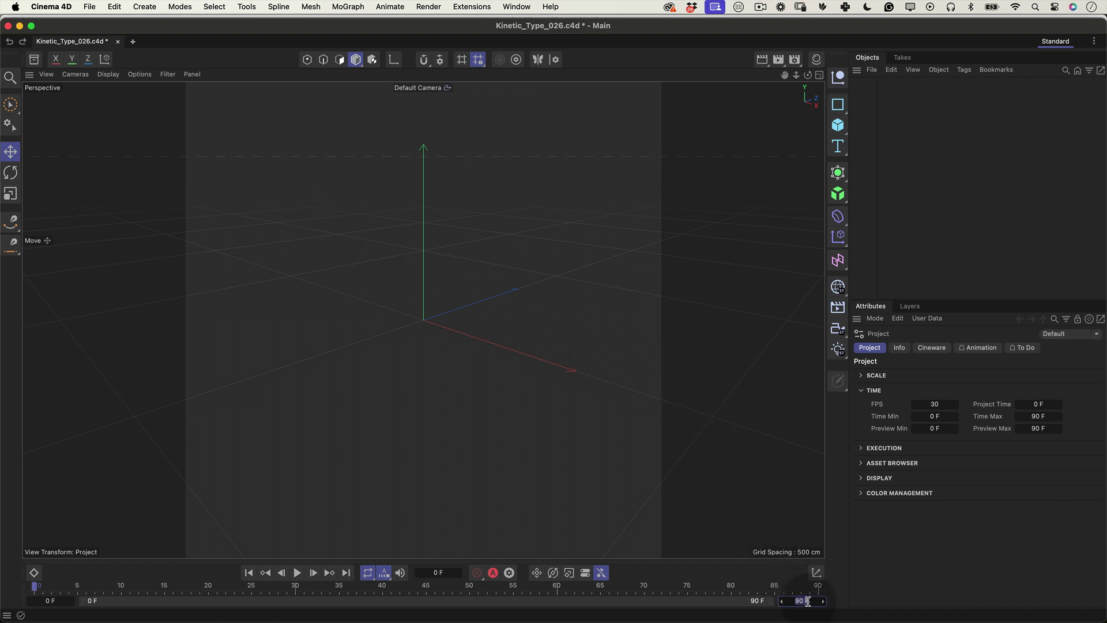
pyautogui.write('18')
pyautogui.press('Return')
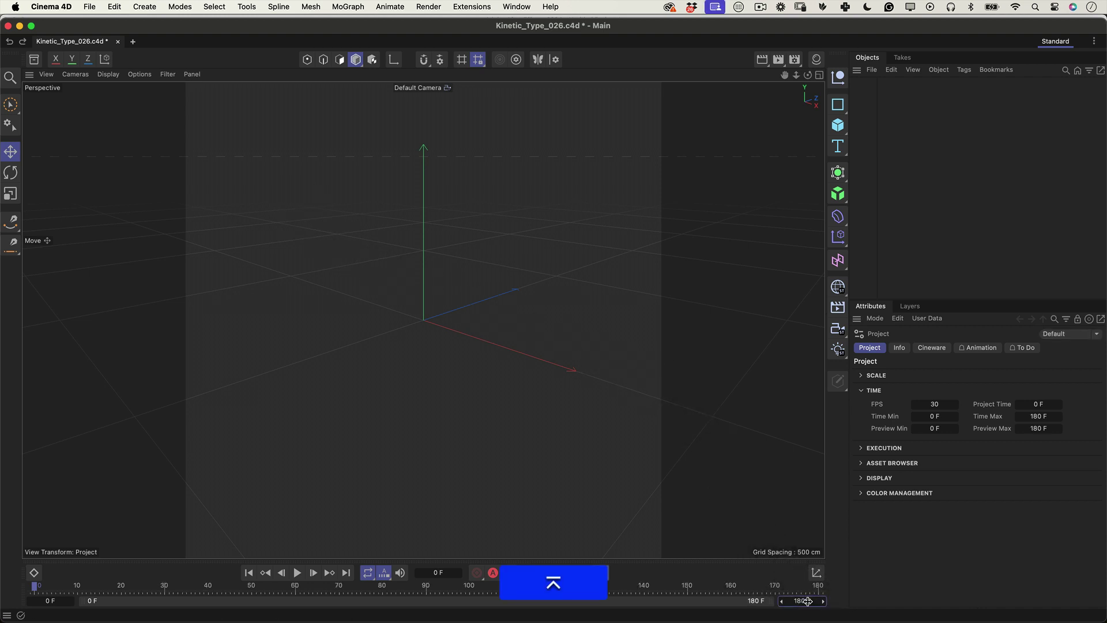
# Add a torus with 64 ring segments and 32 pipe segments.
pyautogui.click(839, 128)
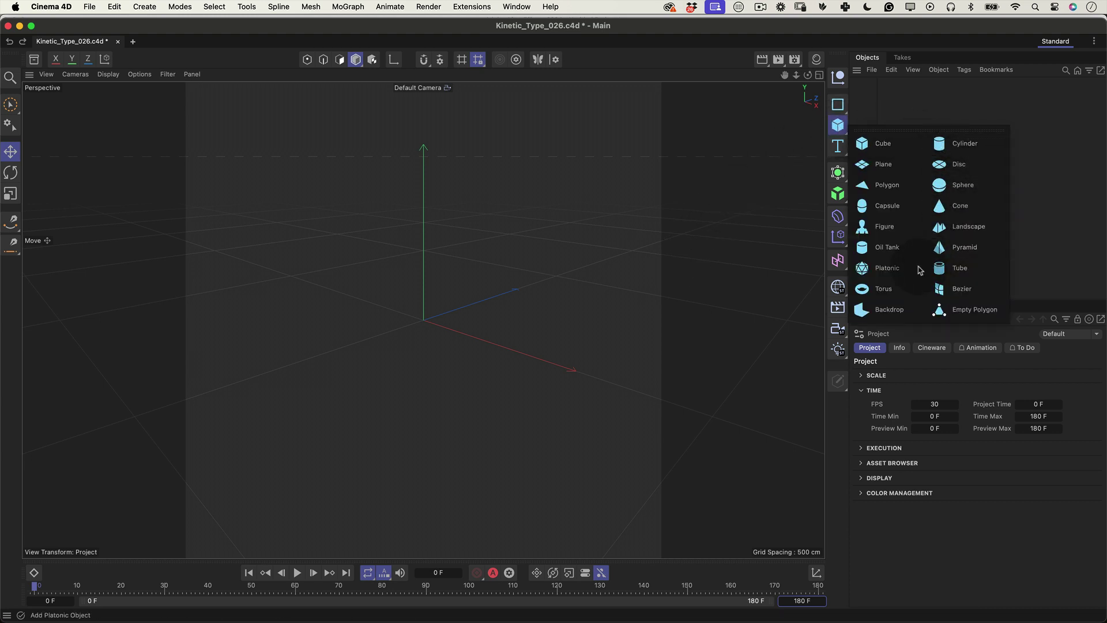
pyautogui.click(883, 288)
pyautogui.click(945, 386)
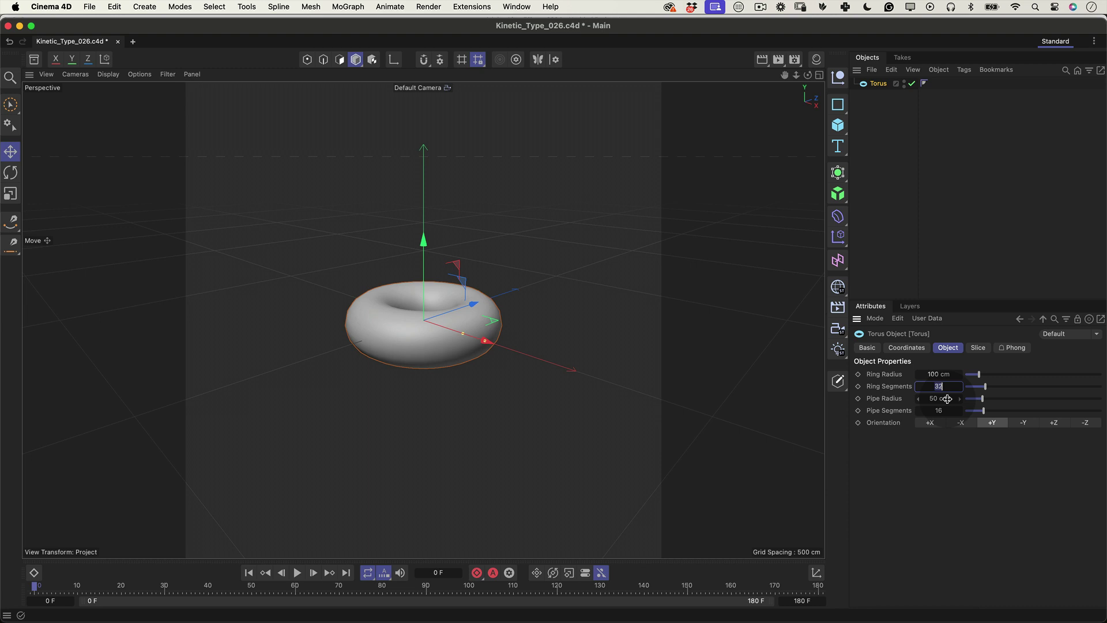
pyautogui.write('64')
pyautogui.press('Tab')
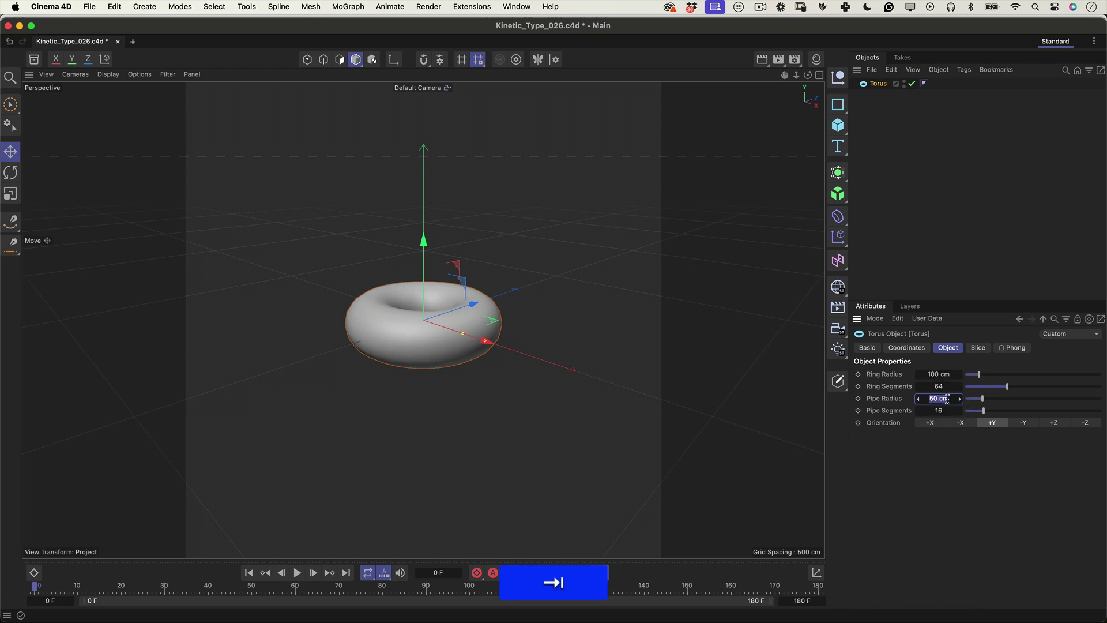
pyautogui.press('Tab')
pyautogui.write('3')
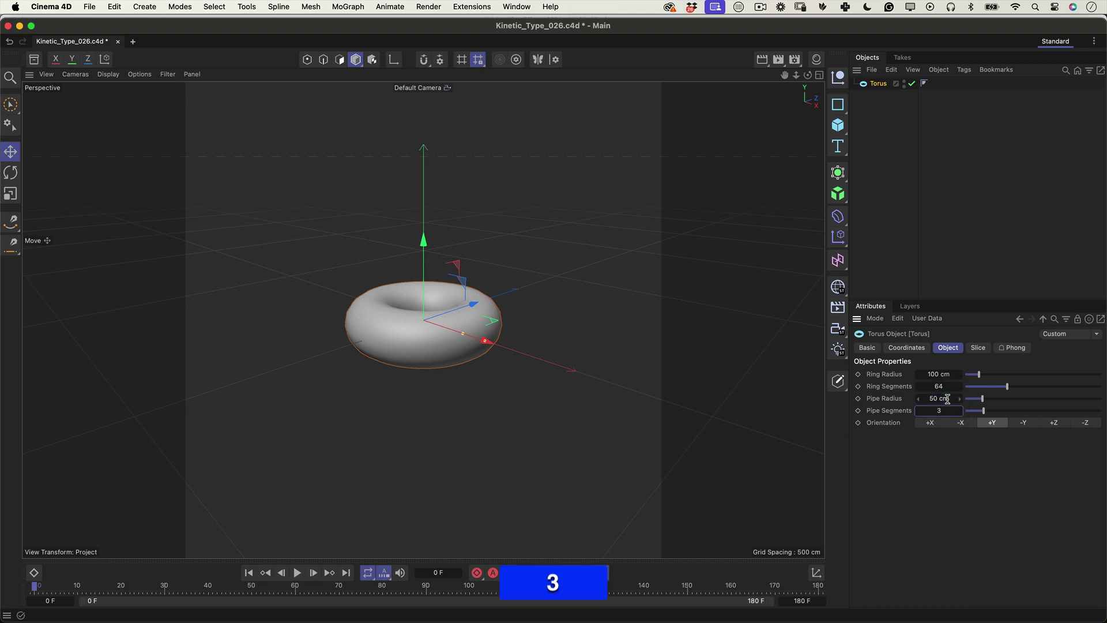
pyautogui.write('2')
pyautogui.press('Tab')
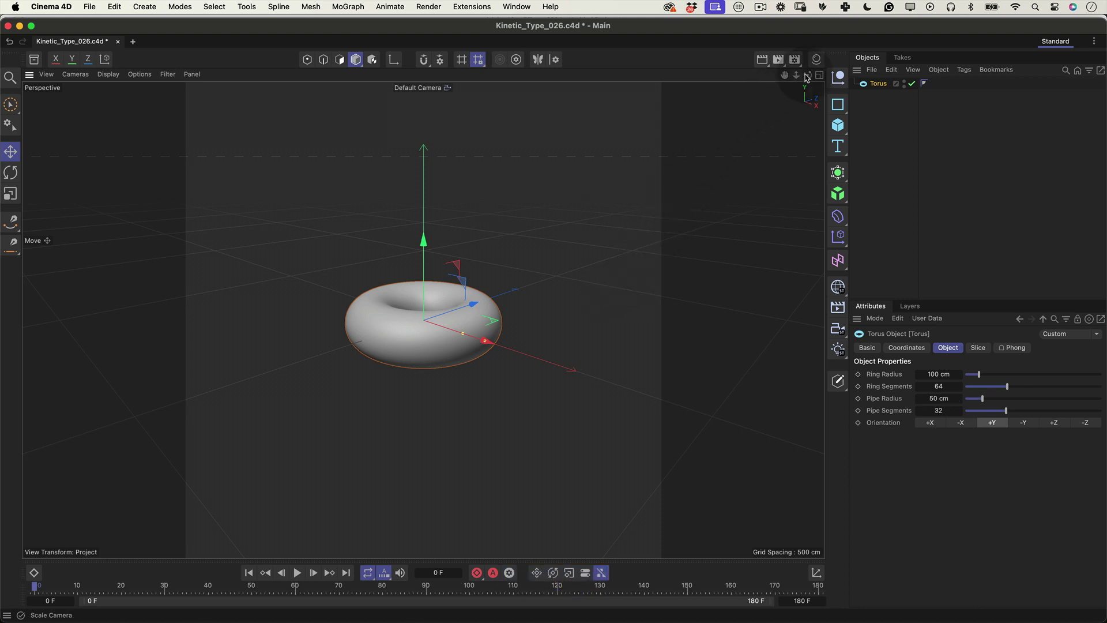
# Create material Mat with Color and Reflectance off and Luminance on.
pyautogui.click(821, 60)
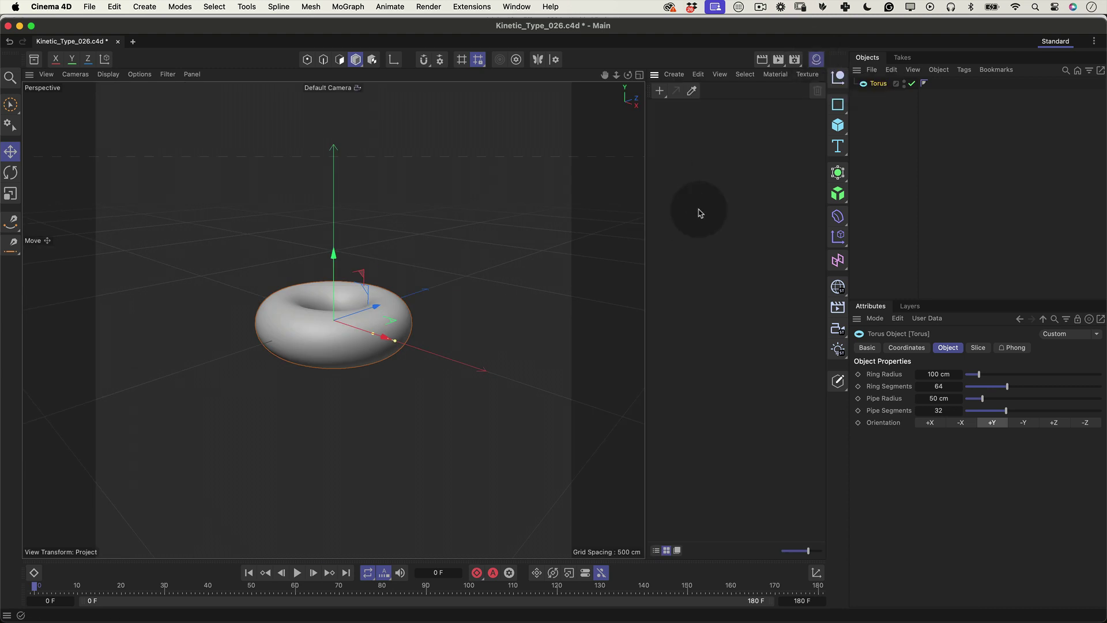
pyautogui.click(659, 91)
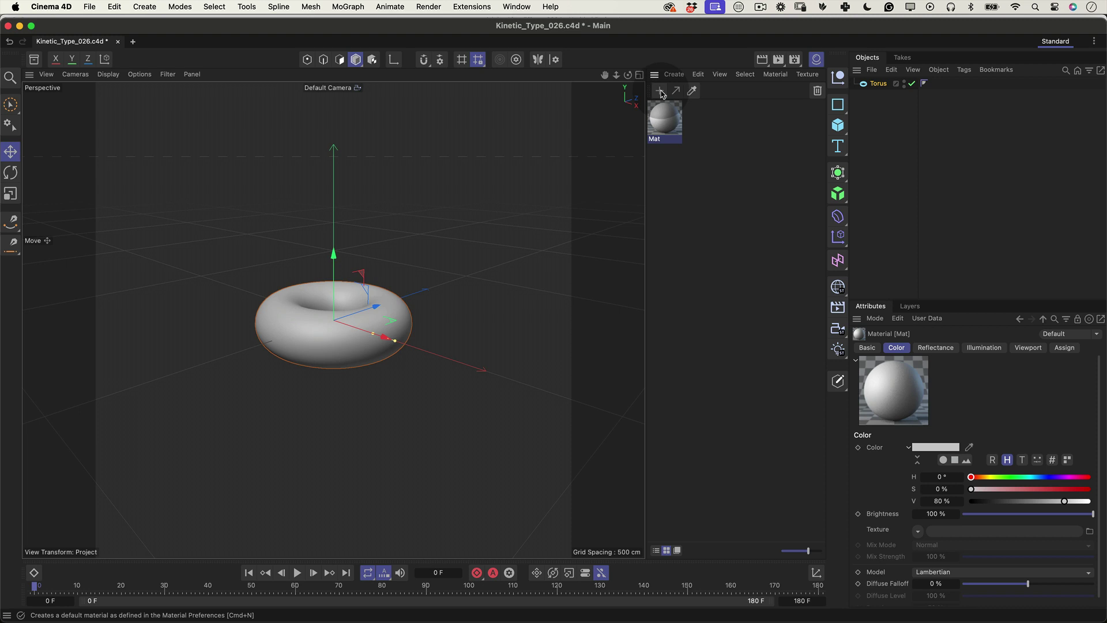
pyautogui.doubleClick(670, 119)
pyautogui.moveTo(761, 119); pyautogui.dragTo(433, 113)
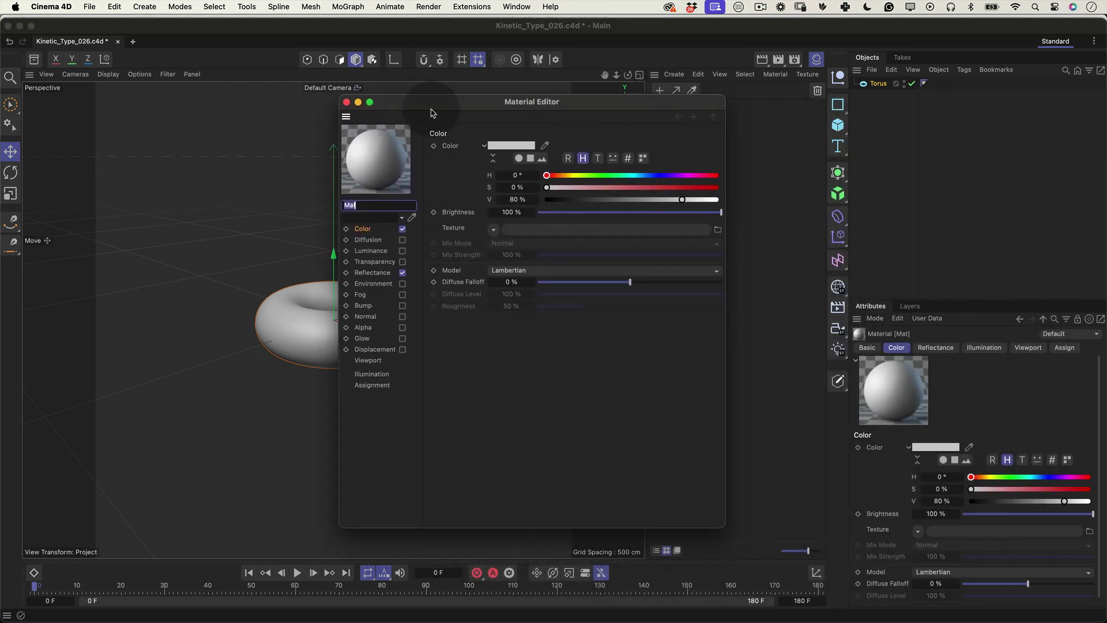
pyautogui.click(402, 229)
pyautogui.click(398, 283)
pyautogui.click(403, 272)
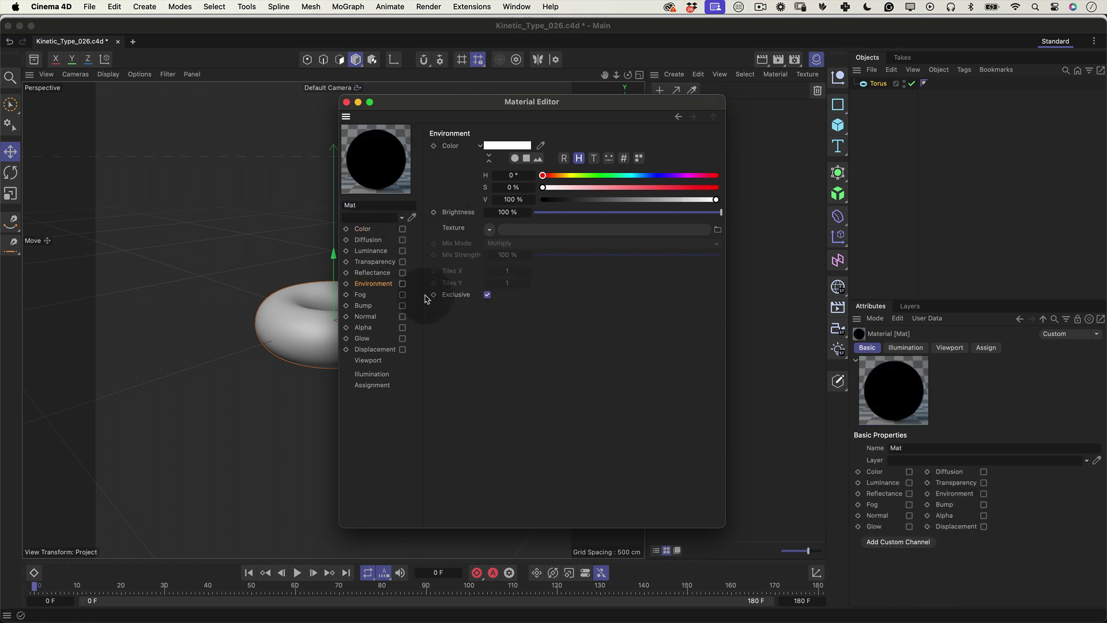
pyautogui.click(403, 251)
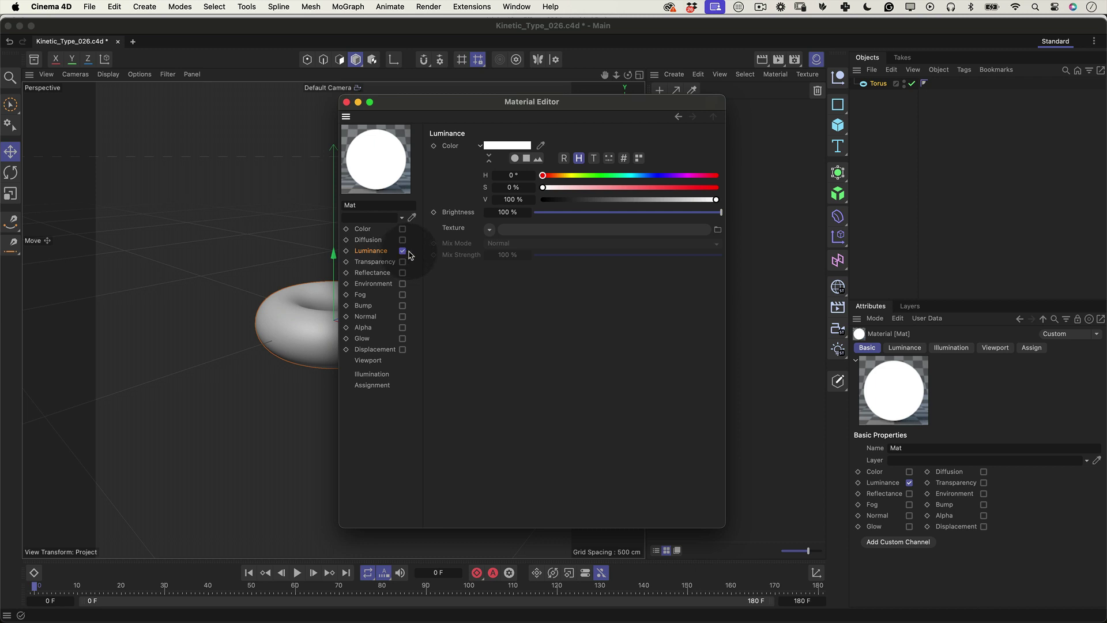
# Load Text_Texture.psd as the Luminance texture and close the material editor.
pyautogui.click(490, 229)
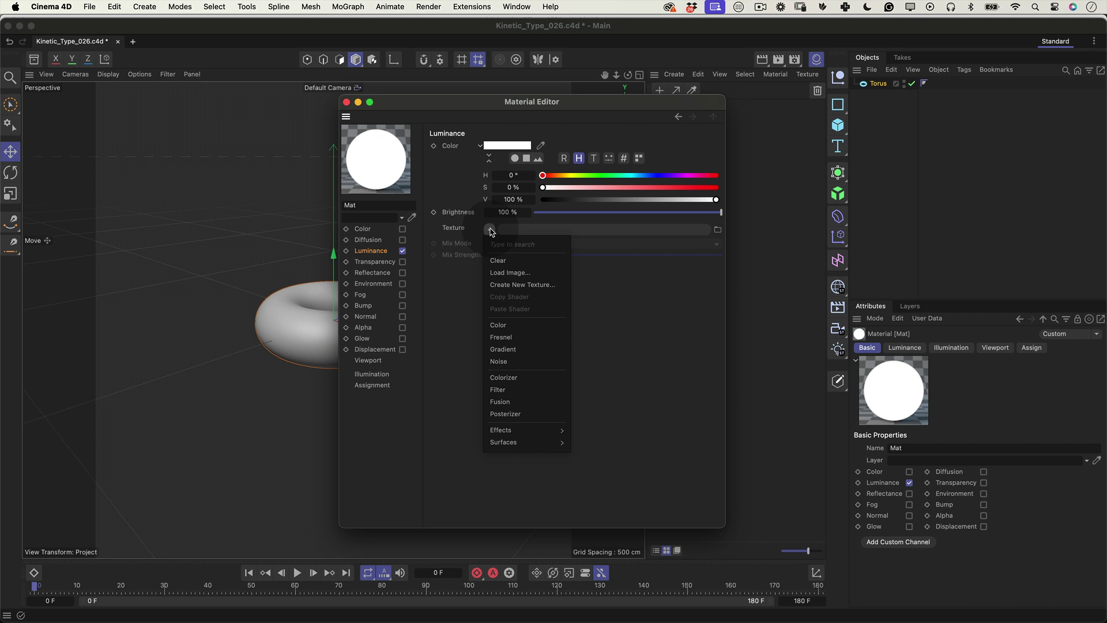
pyautogui.click(500, 273)
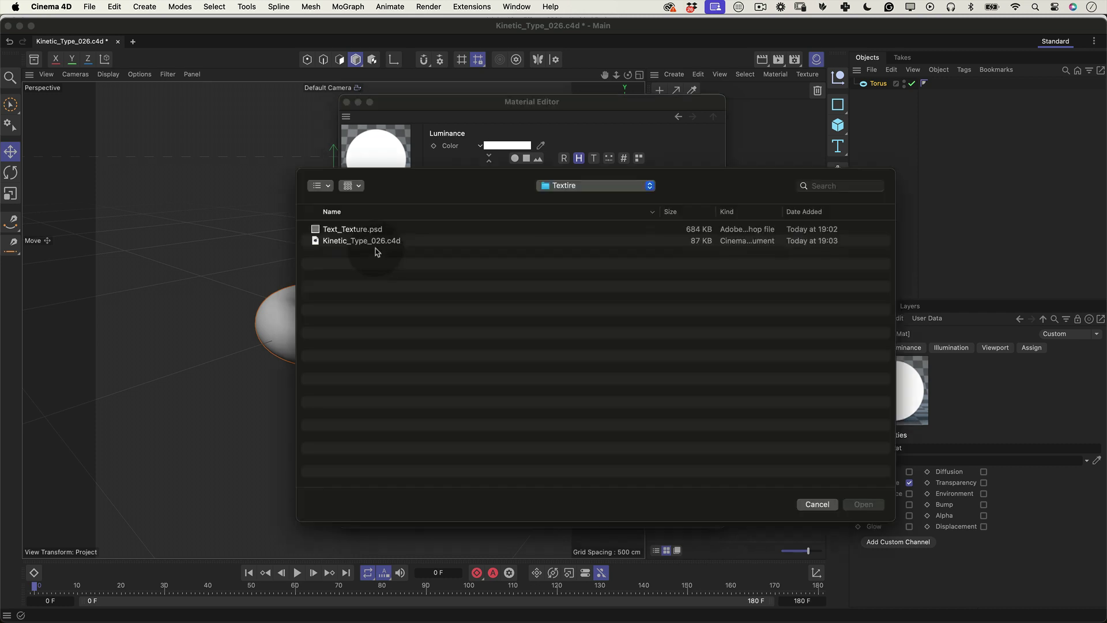
pyautogui.click(358, 230)
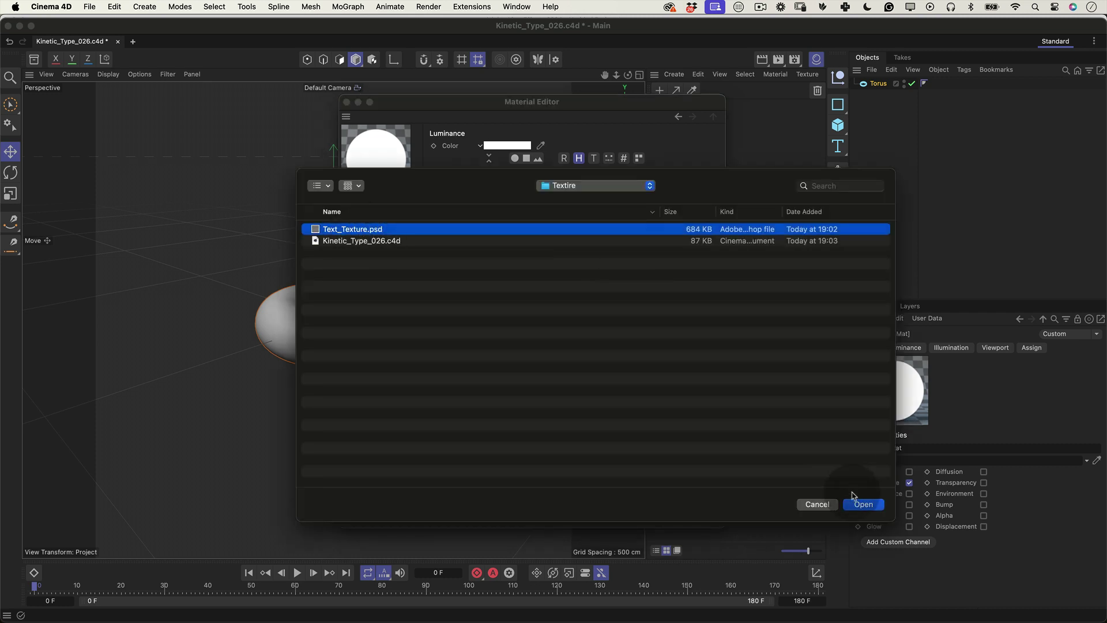
pyautogui.click(863, 505)
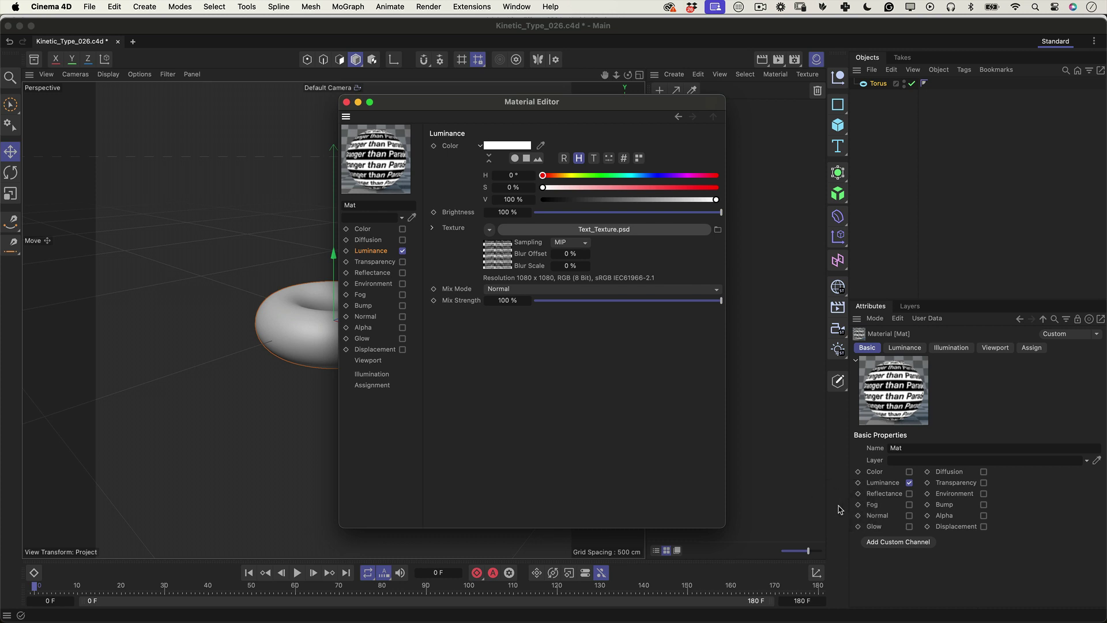
pyautogui.click(339, 289)
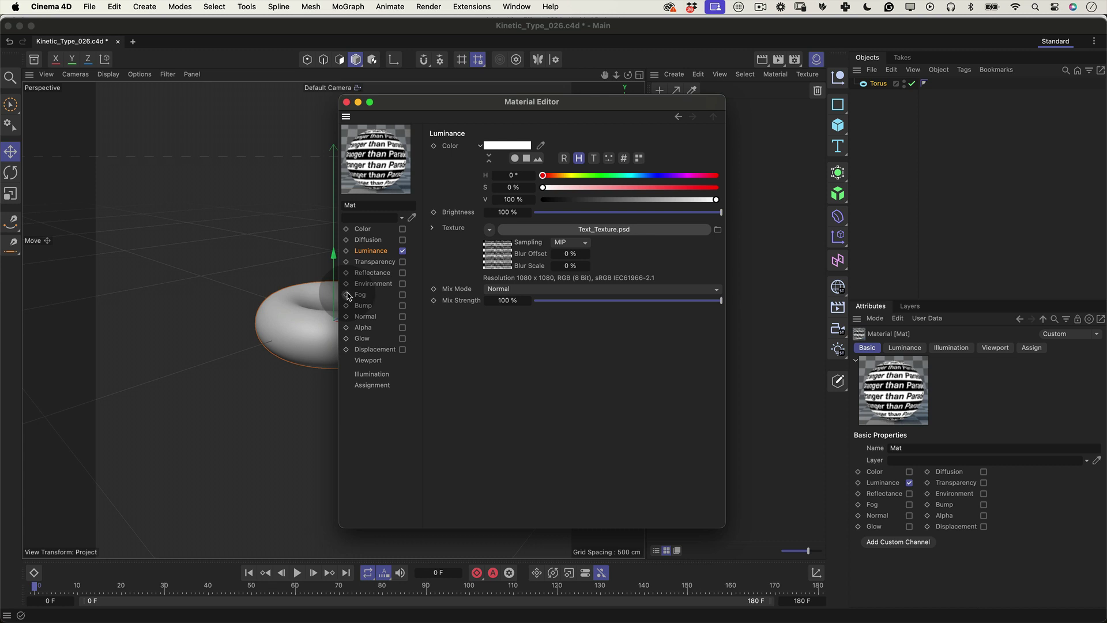
pyautogui.click(347, 104)
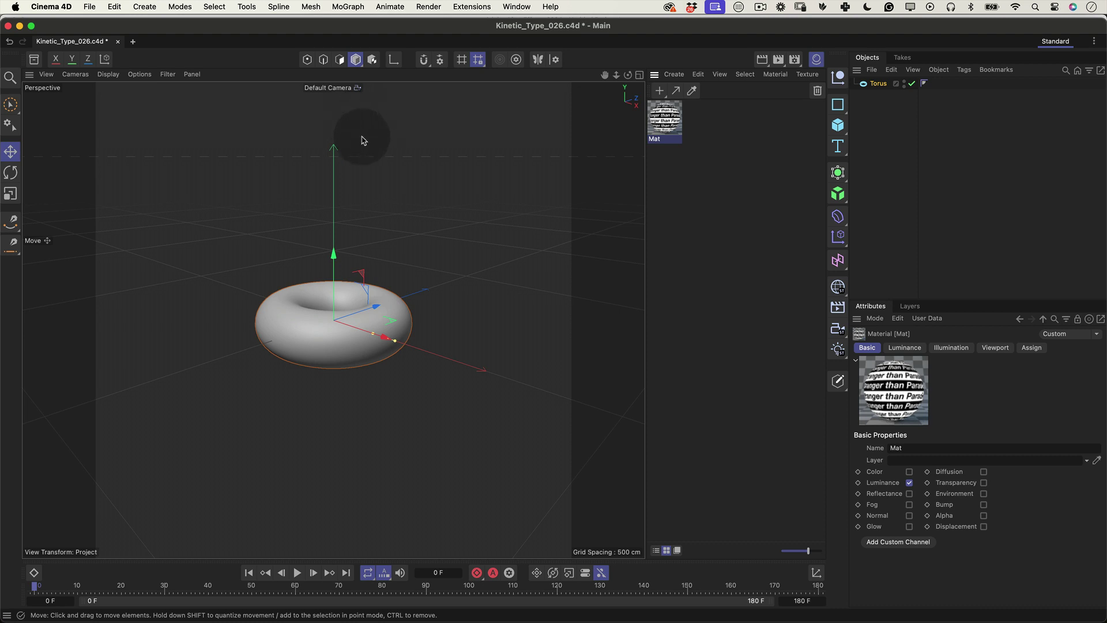
# Apply Mat to the torus with Tiles U 3 and render the view to check.
pyautogui.moveTo(671, 118); pyautogui.dragTo(358, 334)
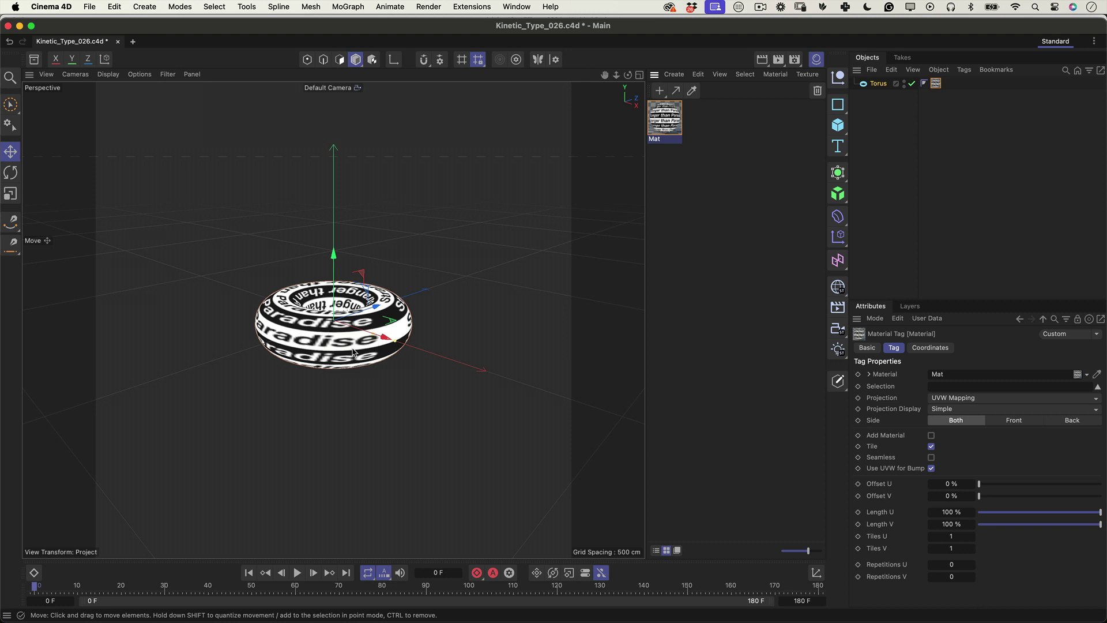
pyautogui.moveTo(617, 75); pyautogui.dragTo(621, 126)
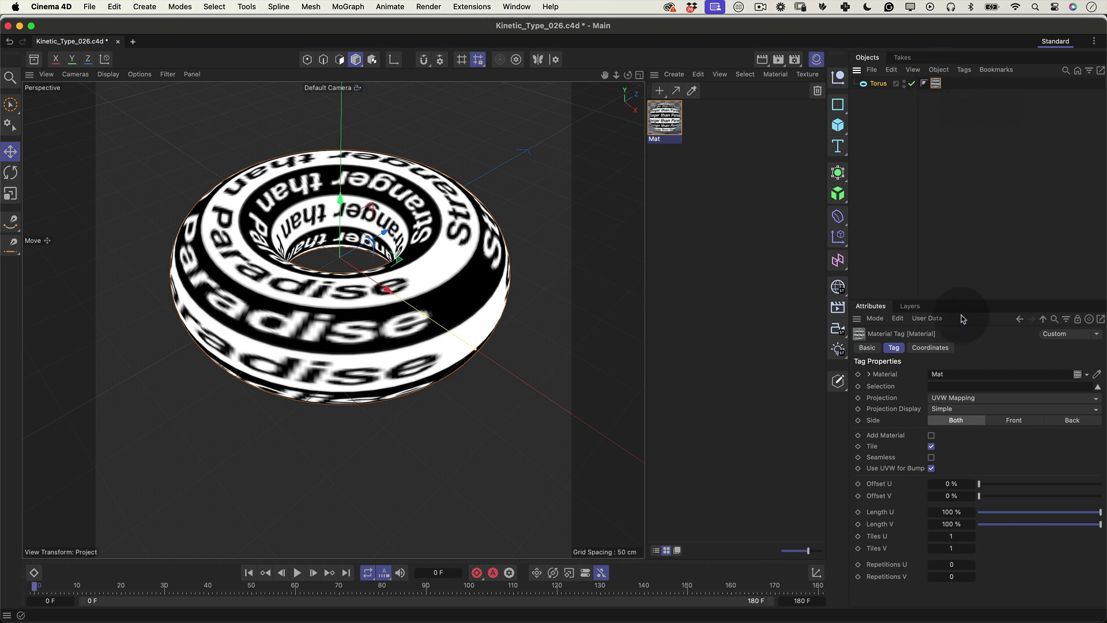
pyautogui.click(962, 537)
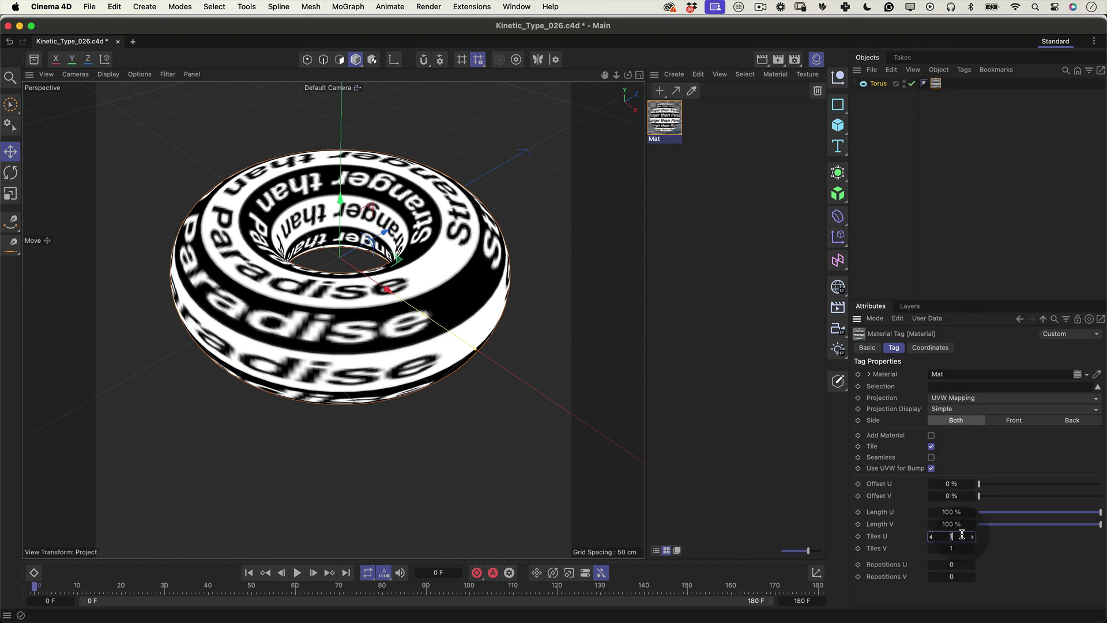
pyautogui.write('3')
pyautogui.press('Return')
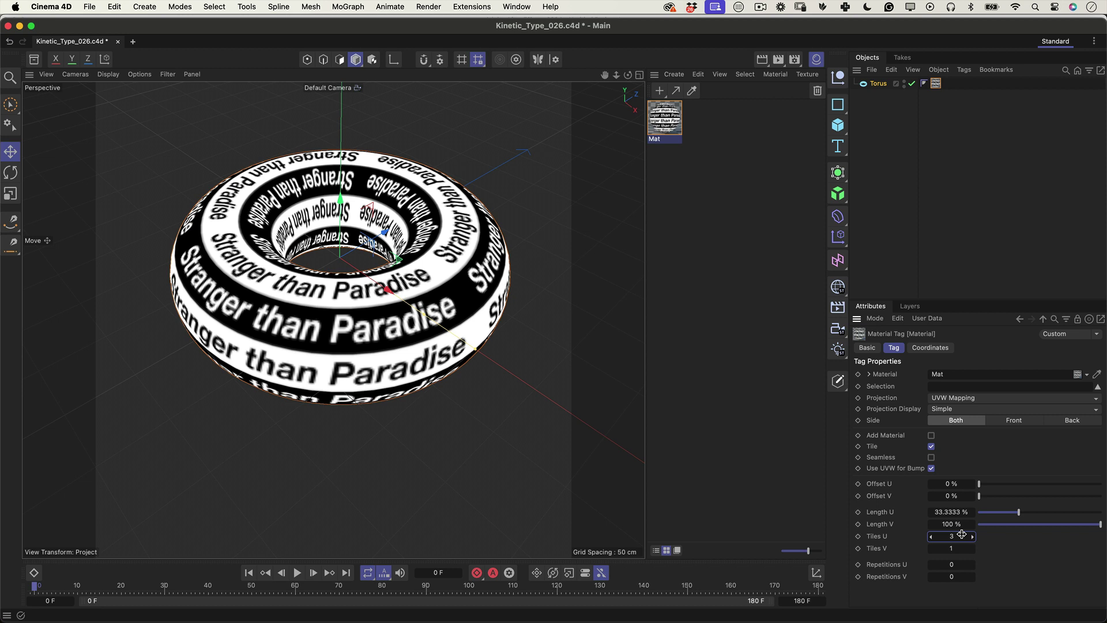
pyautogui.press('super+r')
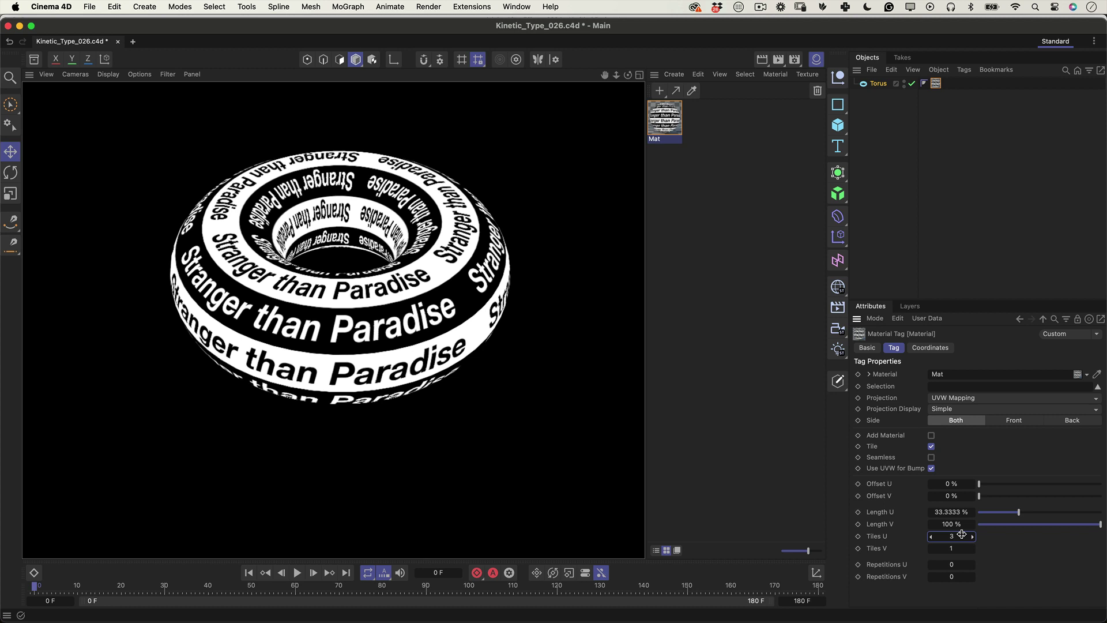
# Keyframe the material tag's Offset V to -100 % at frame 180 and play back.
pyautogui.click(32, 588)
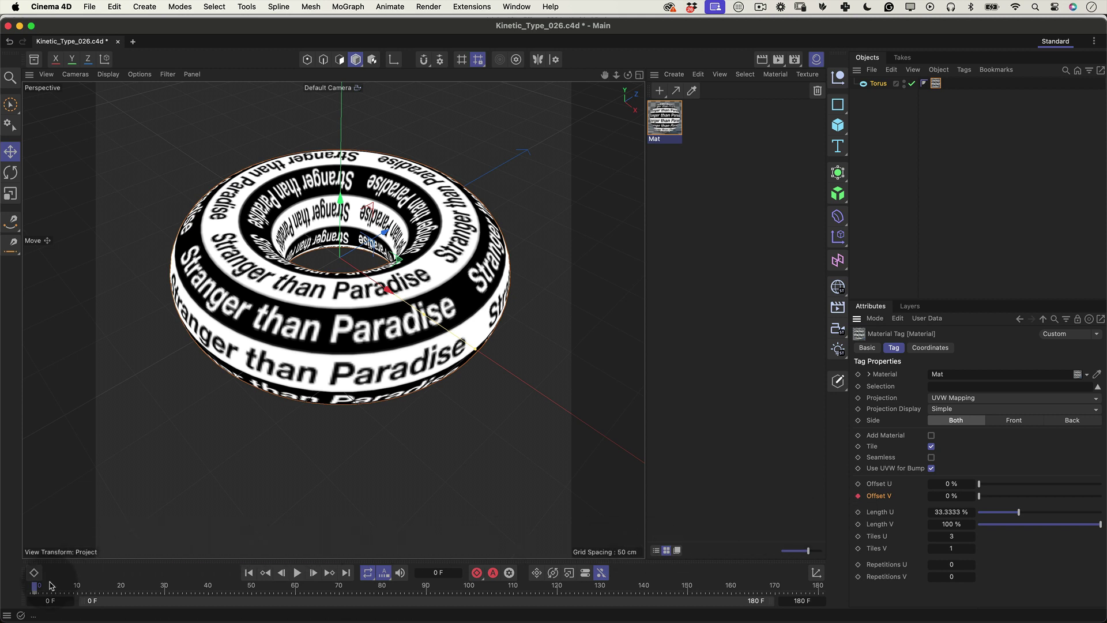
pyautogui.moveTo(35, 589); pyautogui.dragTo(837, 589)
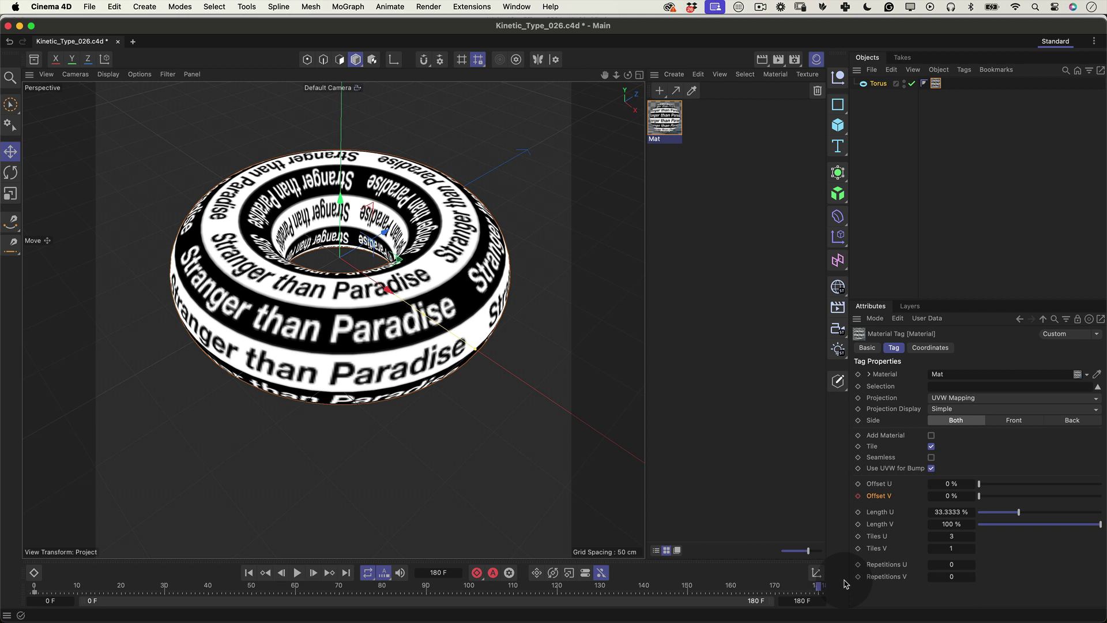
pyautogui.click(960, 497)
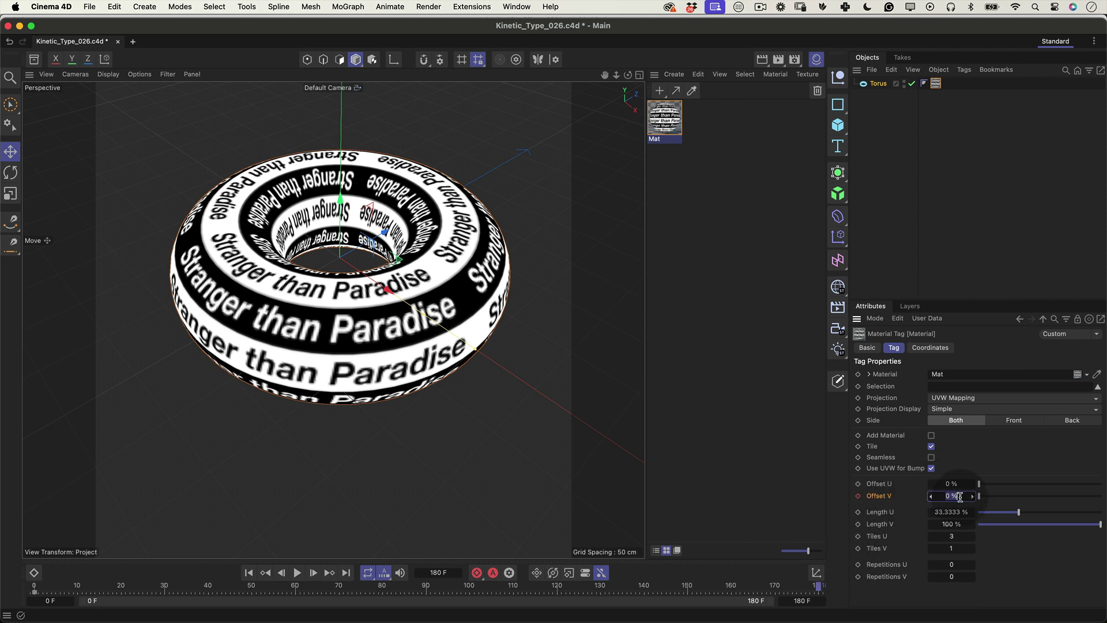
pyautogui.write('-100')
pyautogui.press('Return')
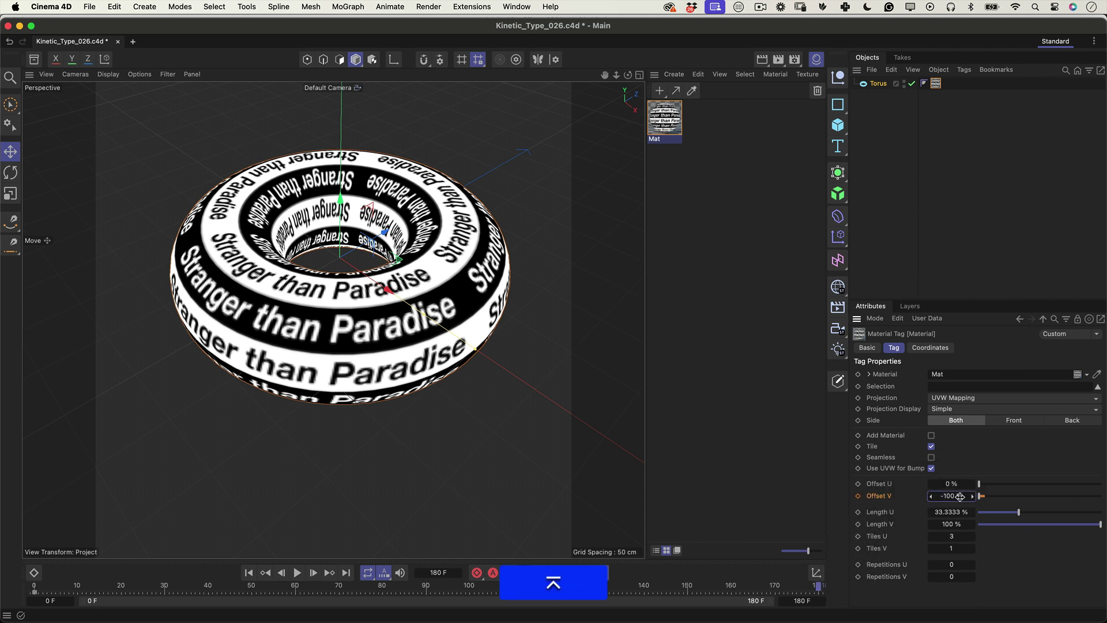
pyautogui.click(859, 496)
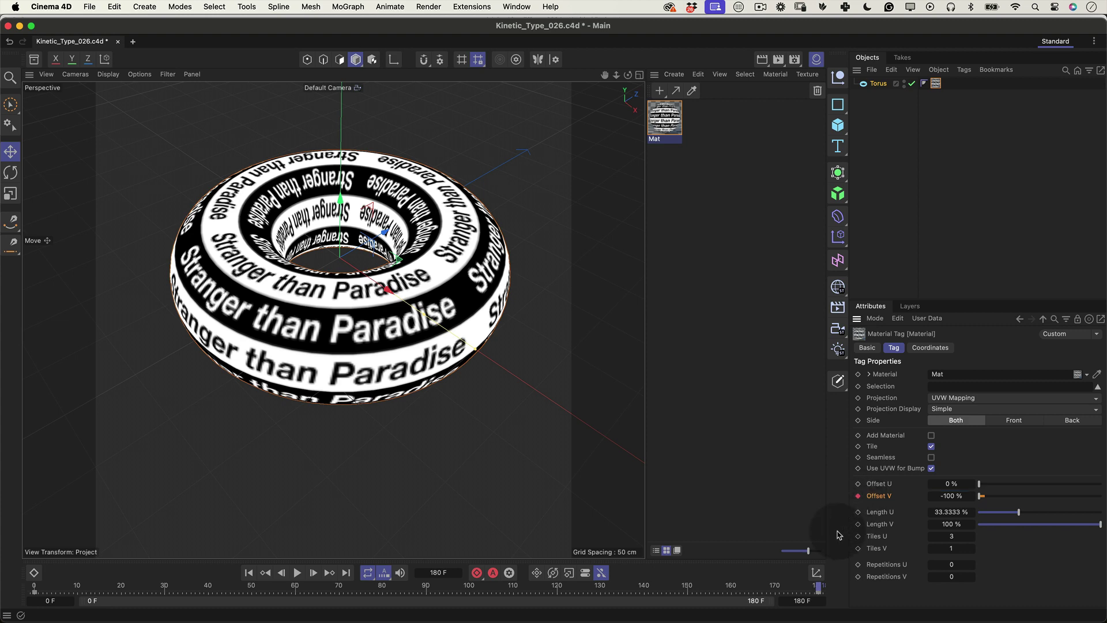
pyautogui.click(297, 573)
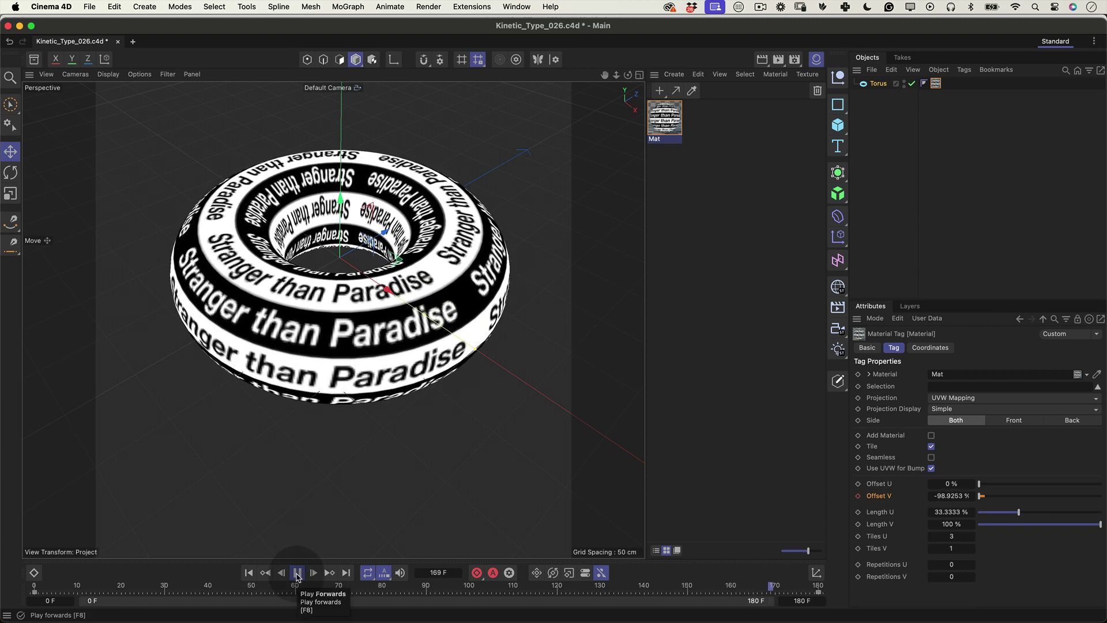
# Set the Offset V keys at 0 F and 180 F to Linear, then replay the animation.
pyautogui.click(298, 574)
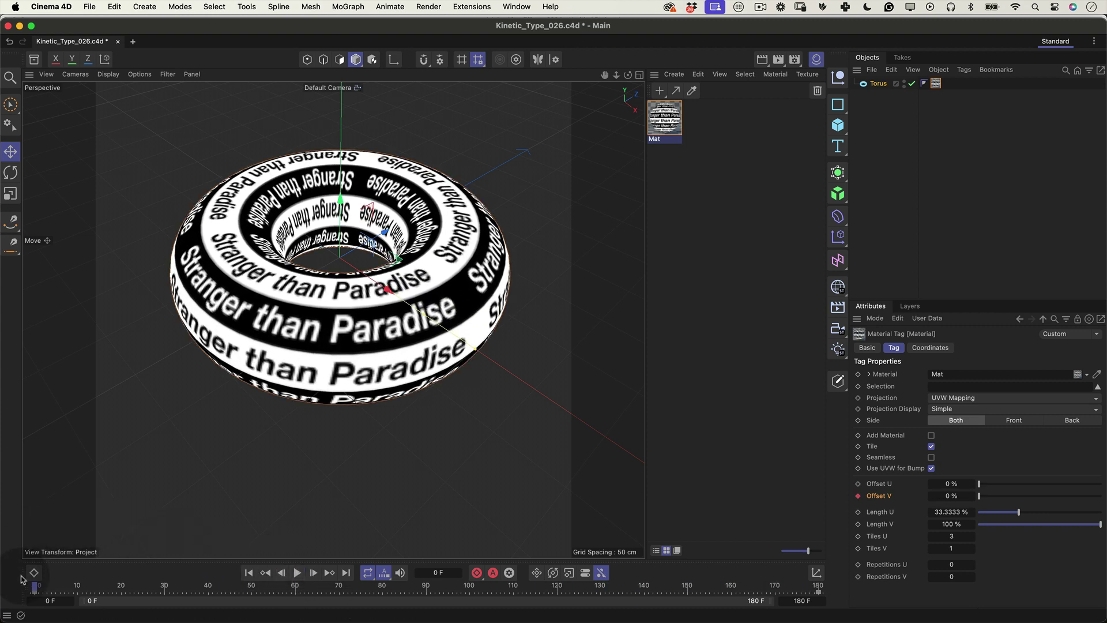
pyautogui.click(35, 593)
pyautogui.rightClick(36, 593)
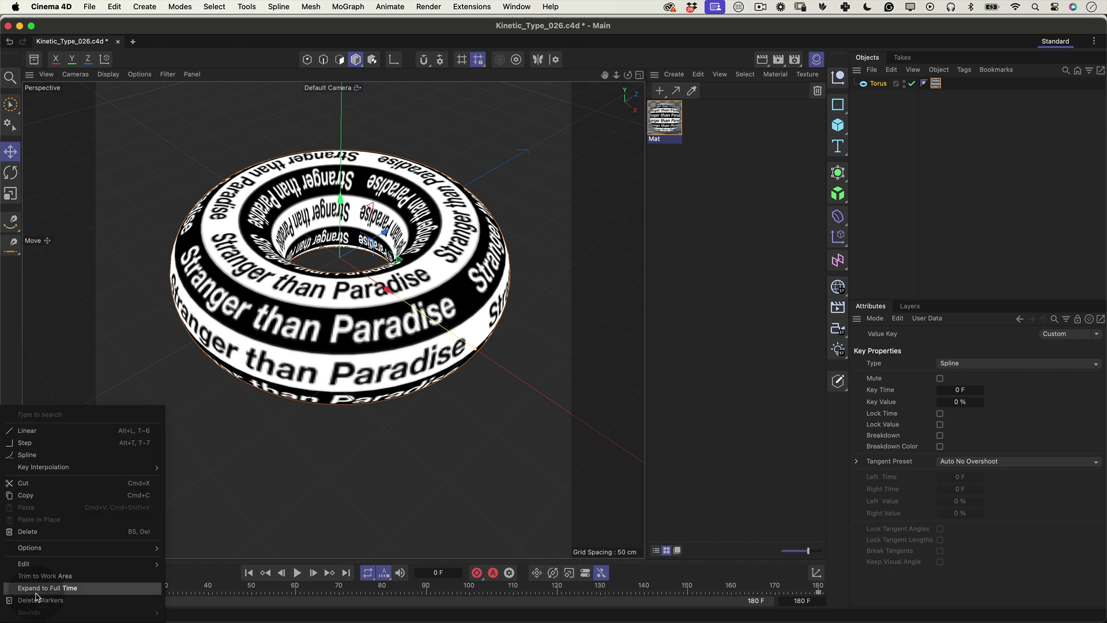
pyautogui.click(41, 433)
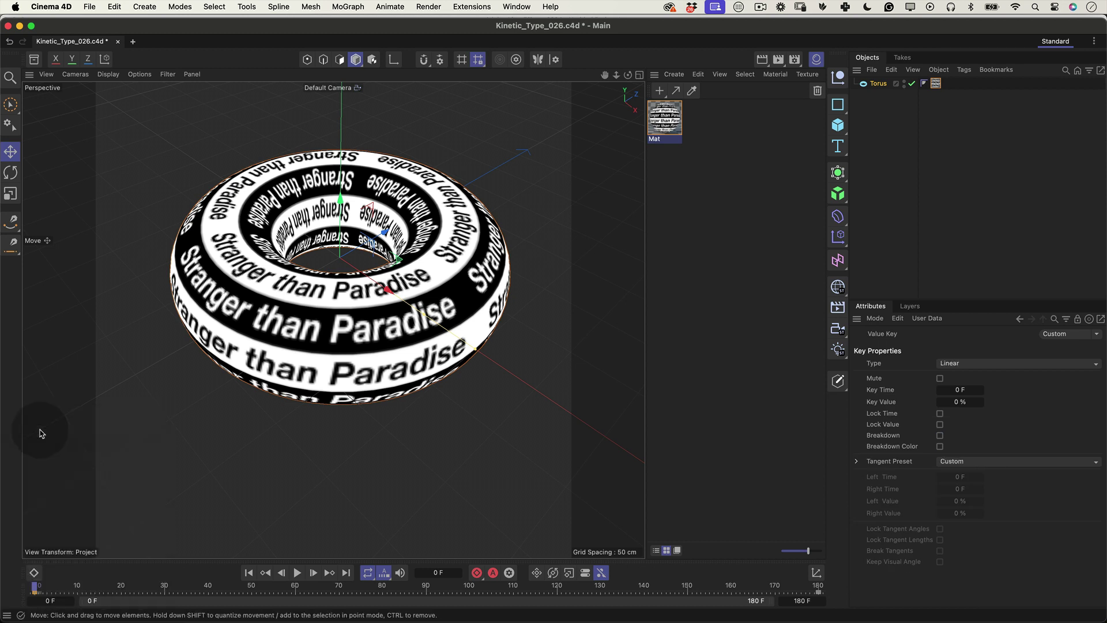
pyautogui.click(819, 593)
pyautogui.rightClick(819, 594)
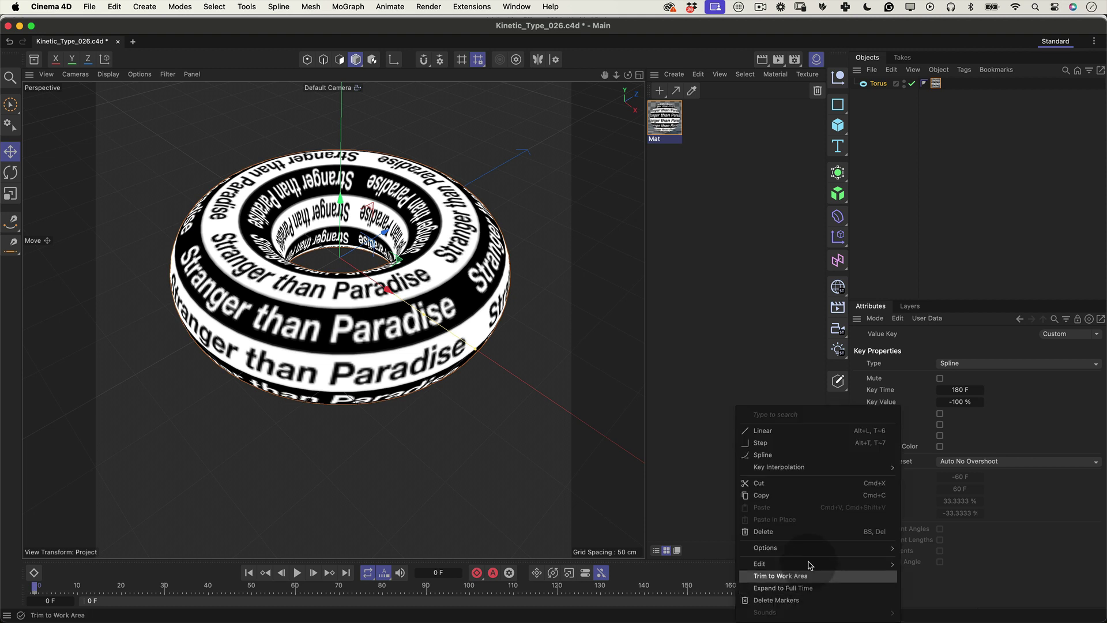
pyautogui.click(775, 433)
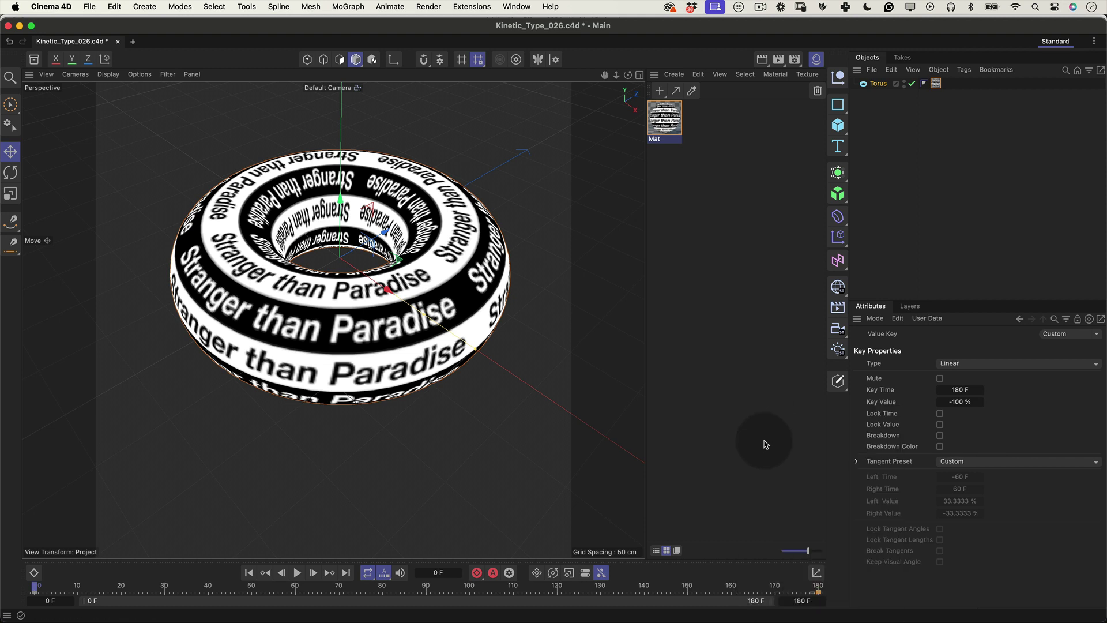
pyautogui.click(297, 573)
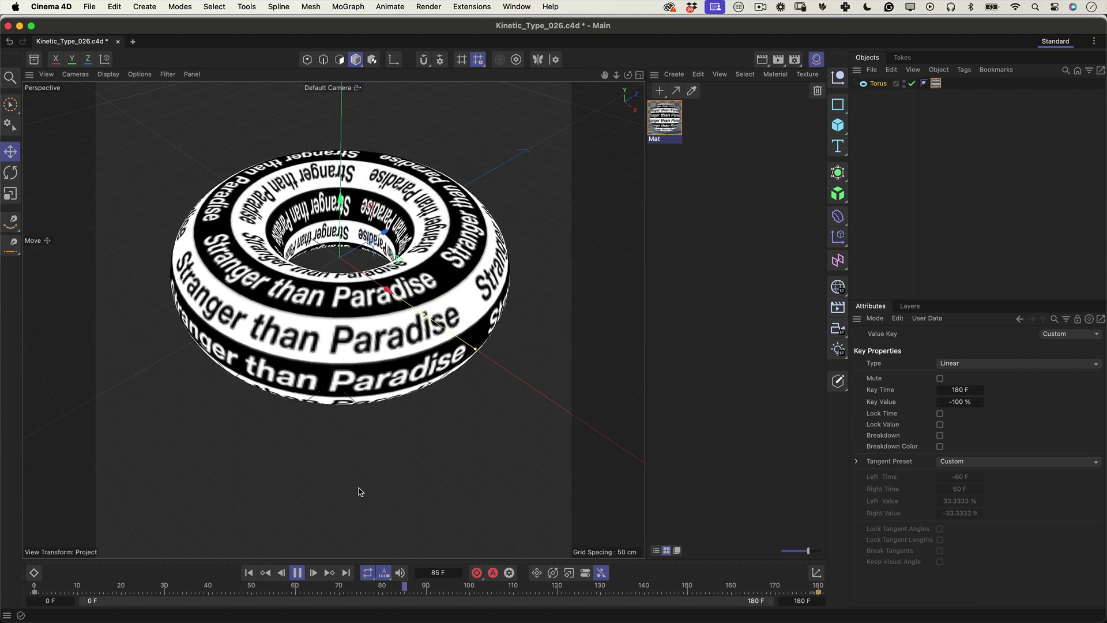
# Duplicate the torus upward as Torus.1 and rotate it 90° onto its side.
pyautogui.moveTo(605, 75); pyautogui.dragTo(600, 138)
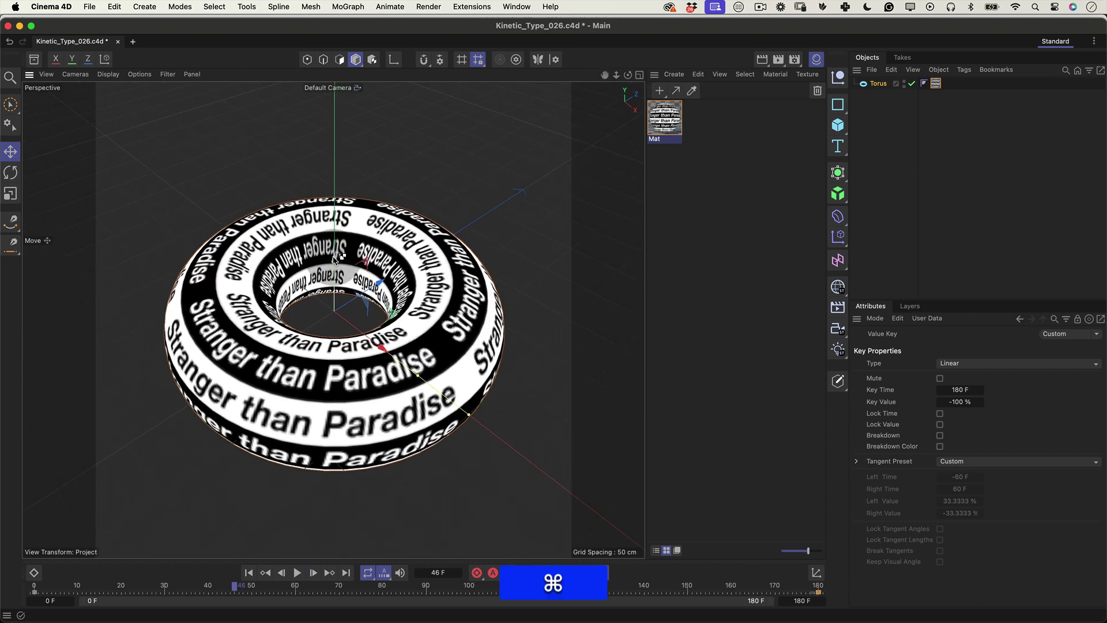
pyautogui.keyDown('super'); pyautogui.moveTo(335, 276); pyautogui.dragTo(331, 173); pyautogui.keyUp('super')
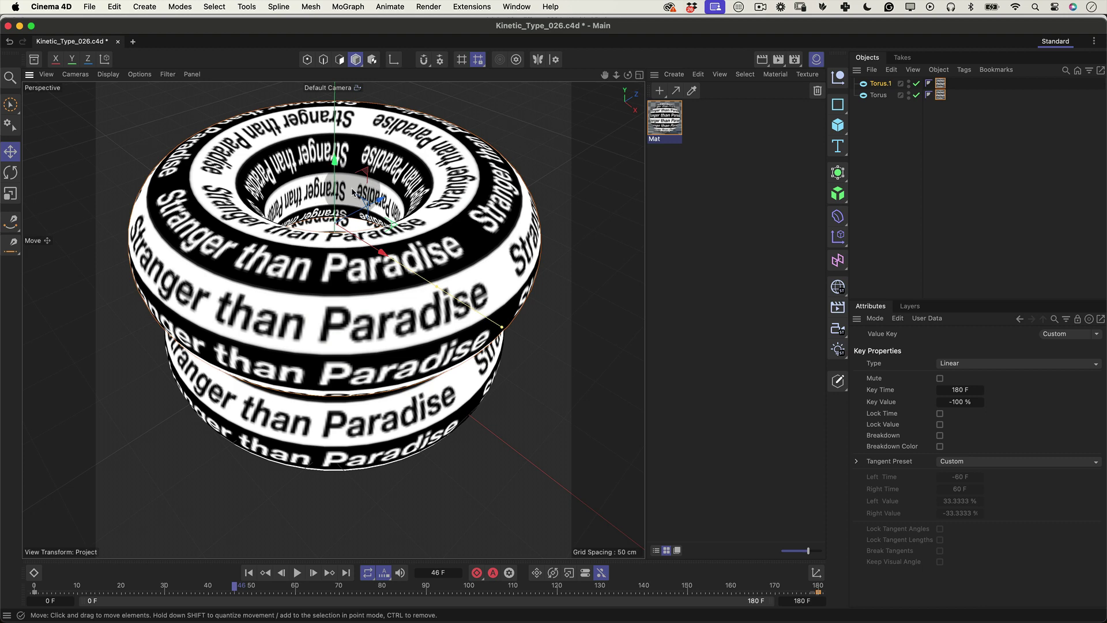
pyautogui.press('r')
pyautogui.keyDown('shift'); pyautogui.moveTo(346, 197); pyautogui.dragTo(370, 255); pyautogui.keyUp('shift')
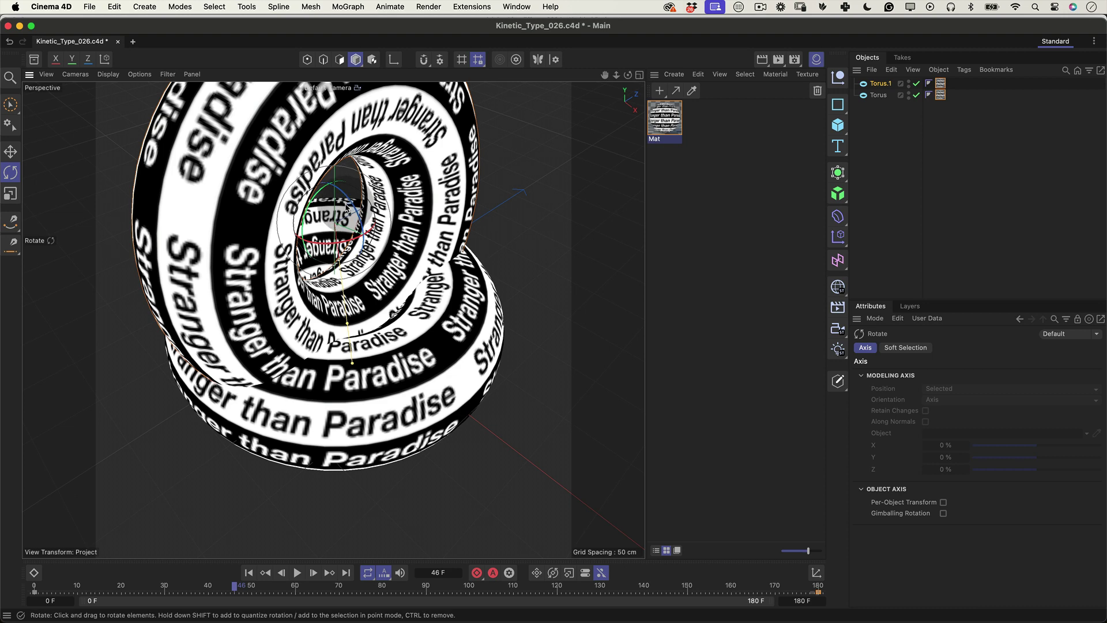
# Move Torus.1 down its Y axis until it links through the original torus.
pyautogui.press('e')
pyautogui.moveTo(349, 207); pyautogui.dragTo(444, 288)
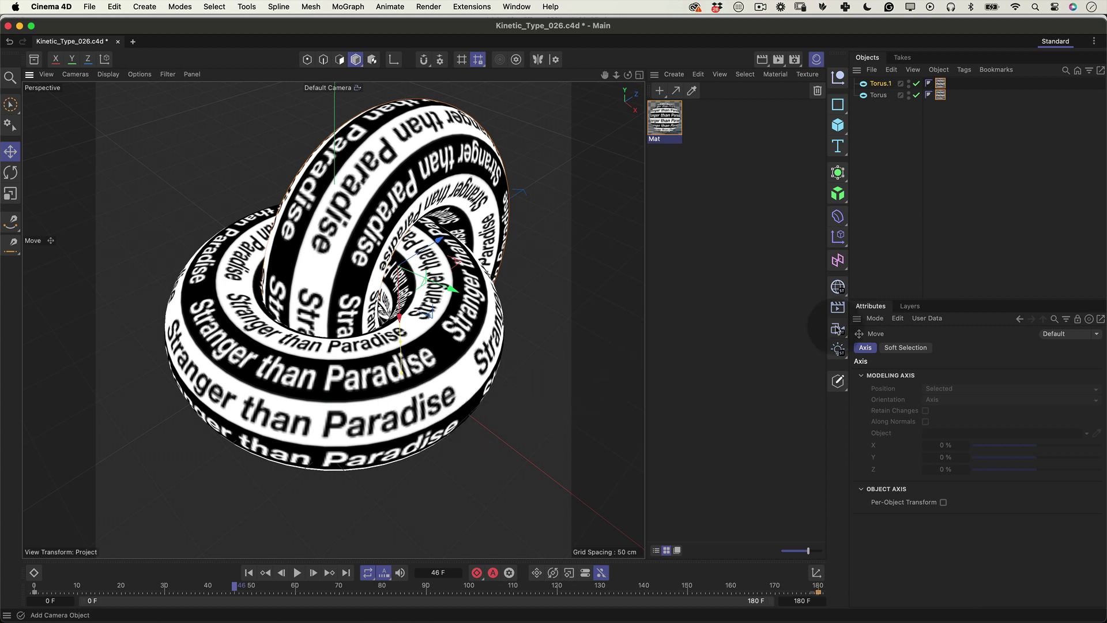
# Add a Camera, make it the active view, and change its Projection from Perspective to Isometric.
pyautogui.moveTo(839, 332); pyautogui.dragTo(887, 353)
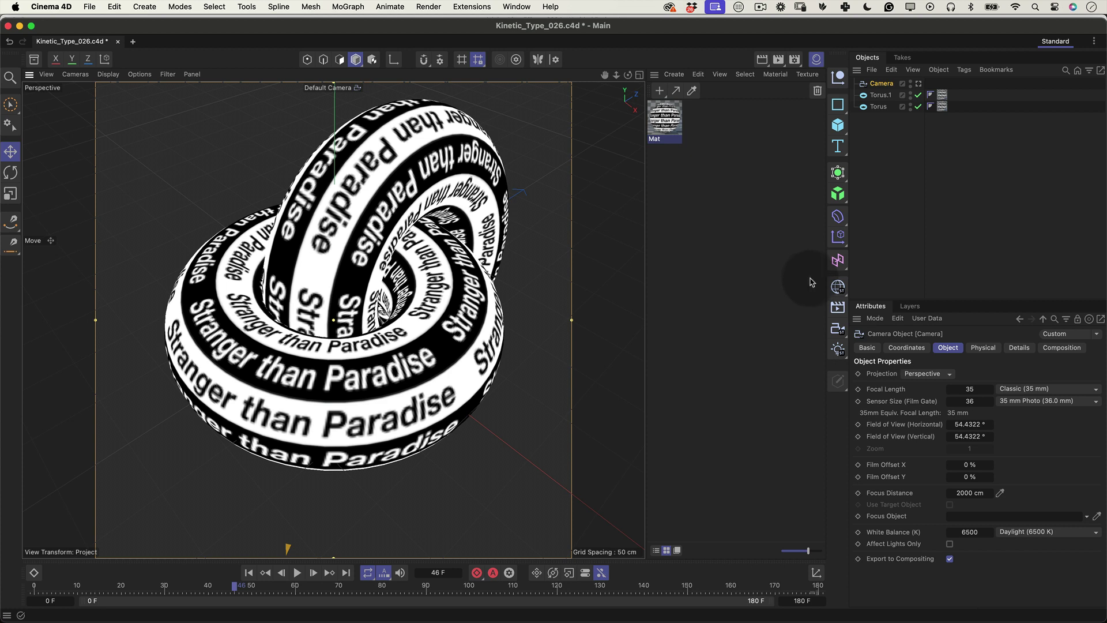
pyautogui.click(918, 85)
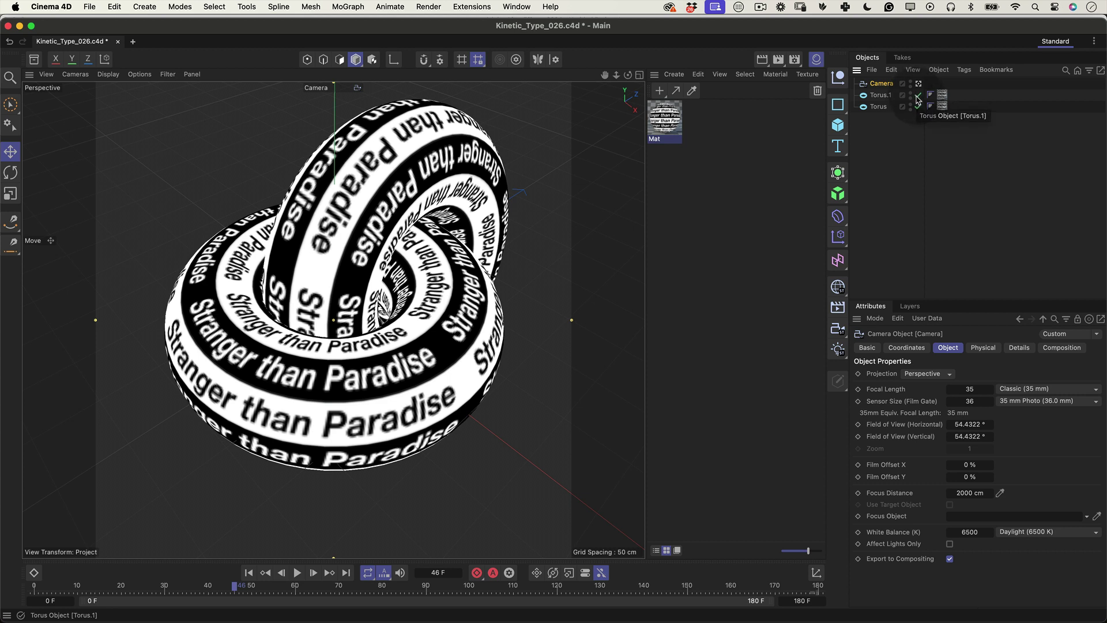
pyautogui.click(926, 375)
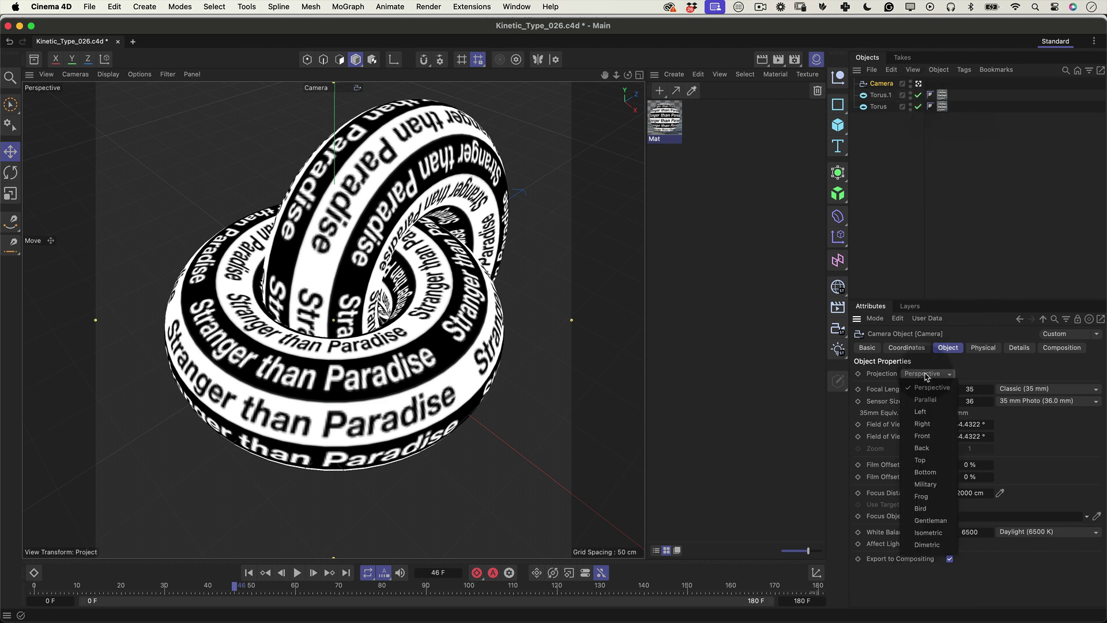
pyautogui.click(932, 533)
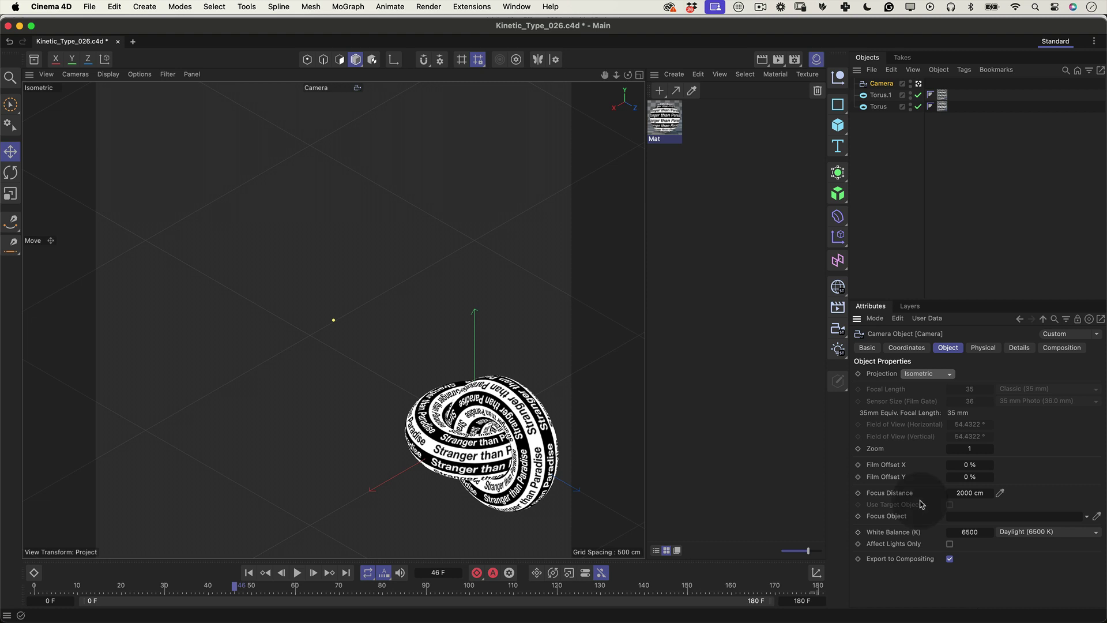
# Enable the camera's composition Grid, pan and zoom so the tori fill the frame, and select both tori.
pyautogui.click(1067, 349)
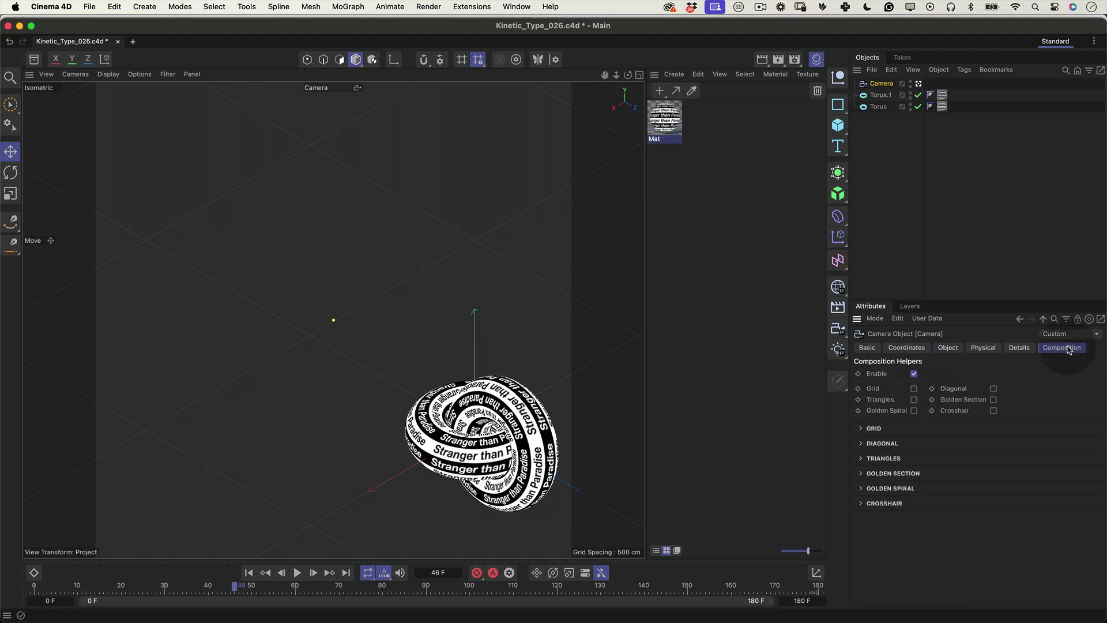
pyautogui.click(914, 389)
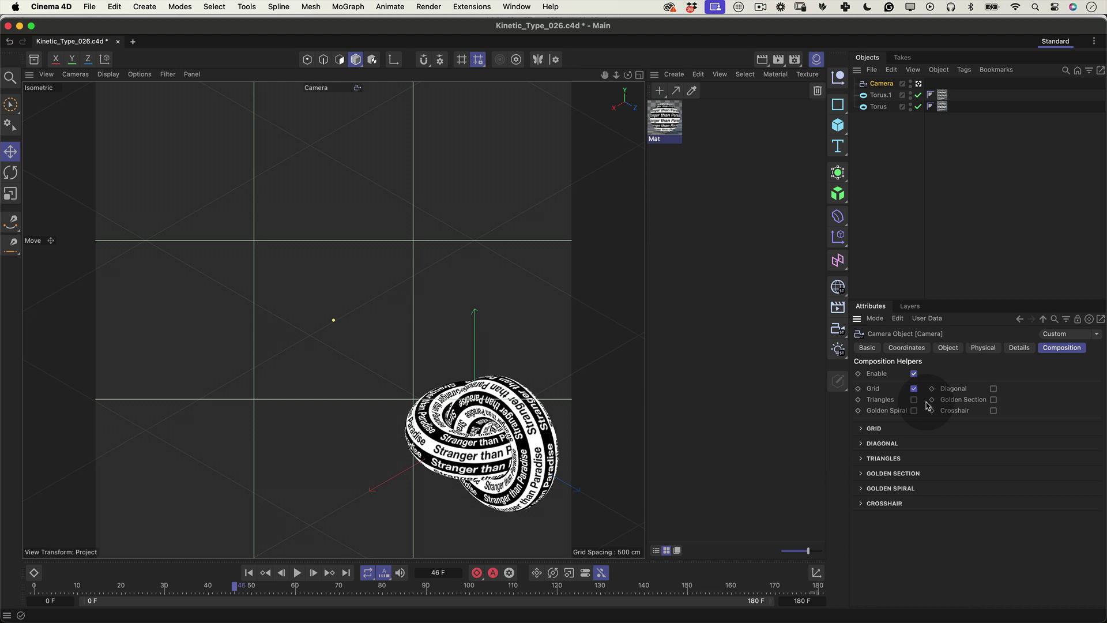
pyautogui.moveTo(616, 74); pyautogui.dragTo(546, 22)
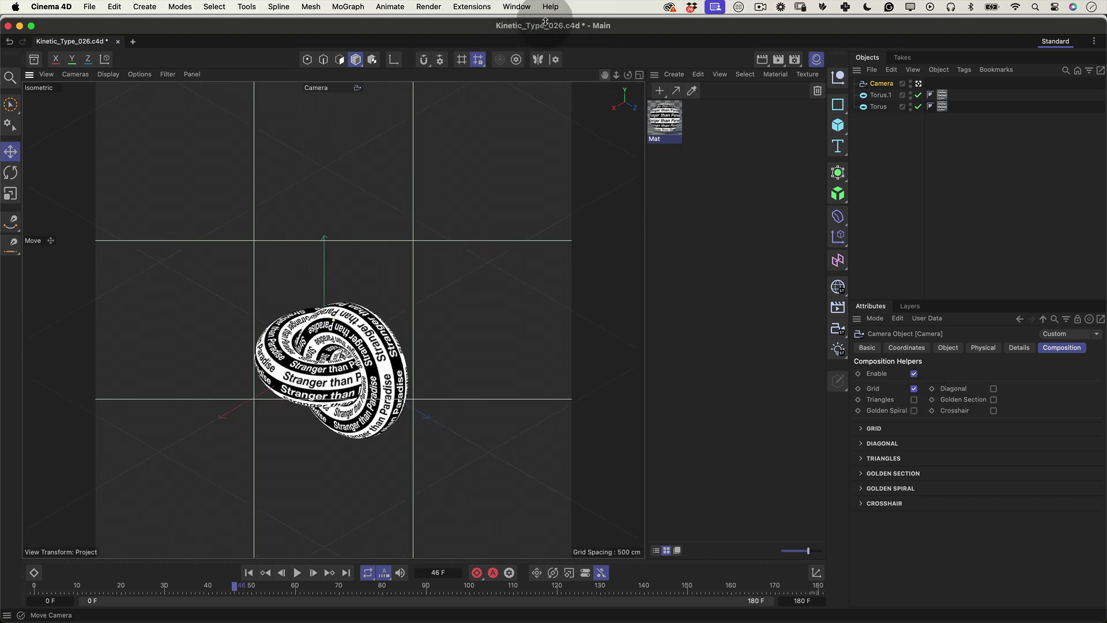
pyautogui.moveTo(615, 74); pyautogui.dragTo(612, 29)
pyautogui.moveTo(616, 74); pyautogui.dragTo(647, 42)
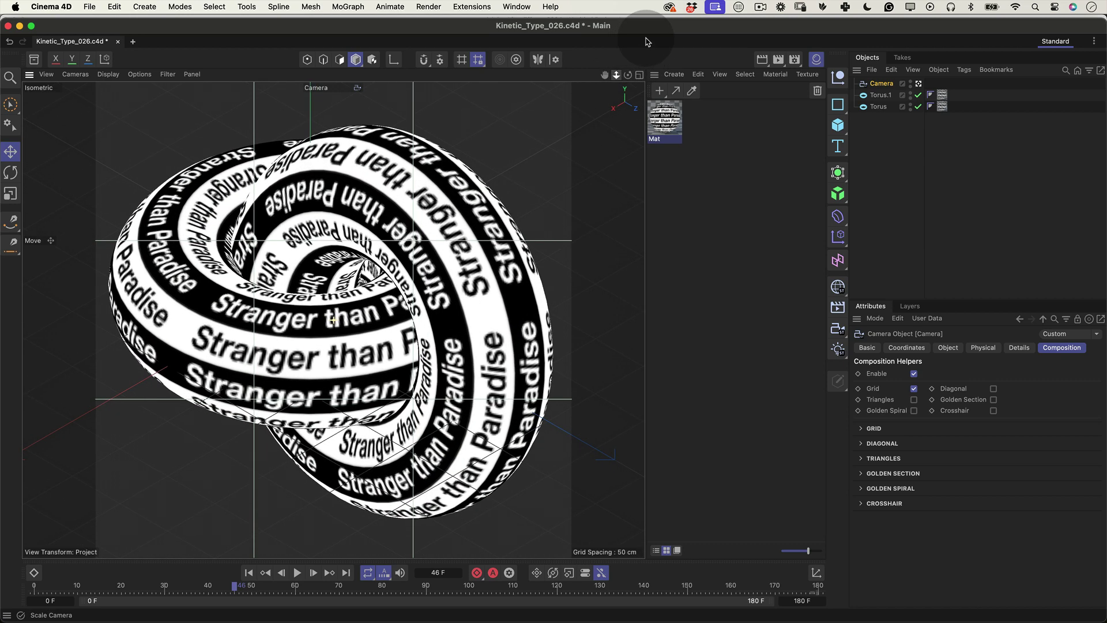
pyautogui.moveTo(605, 75); pyautogui.dragTo(607, 75)
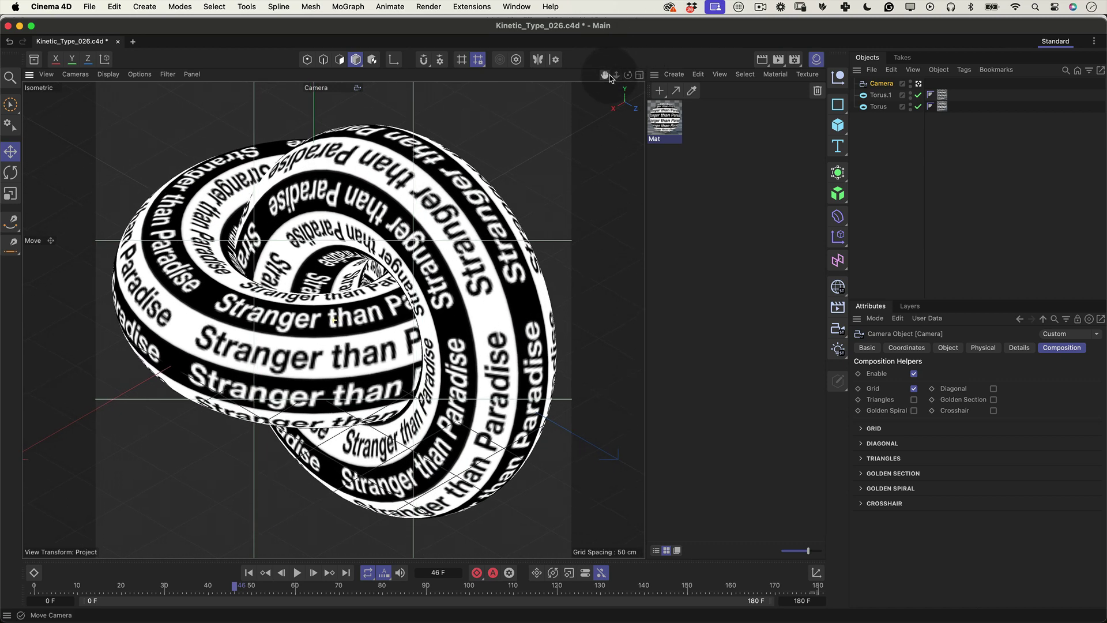
pyautogui.moveTo(886, 165); pyautogui.dragTo(885, 99)
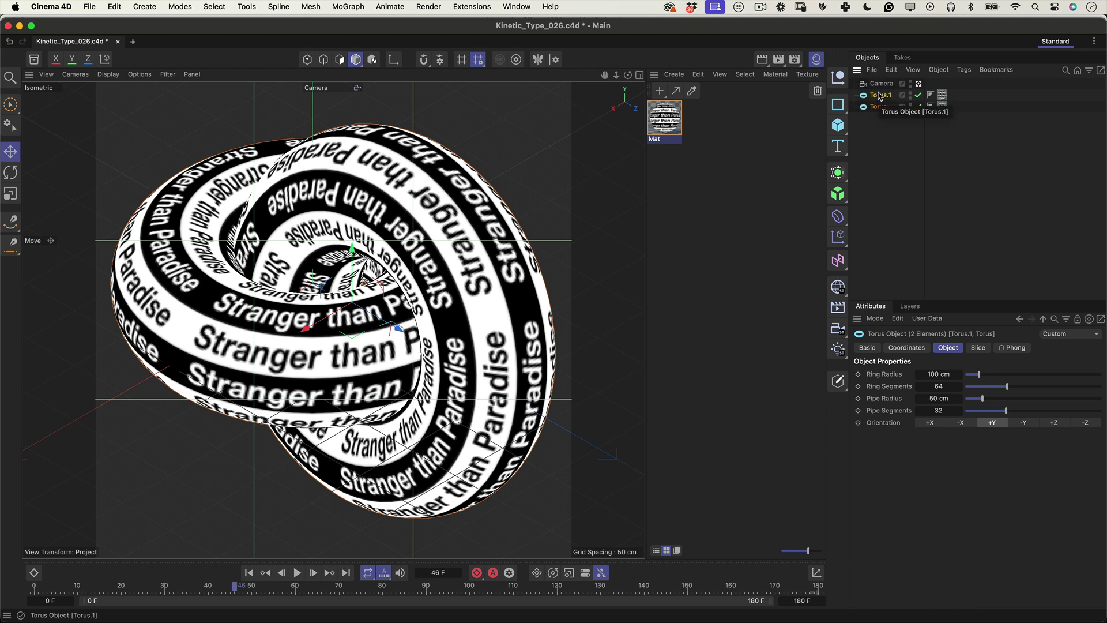
# Group both tori under a Null with Alt+G and rotate the Null 10°.
pyautogui.press('alt')
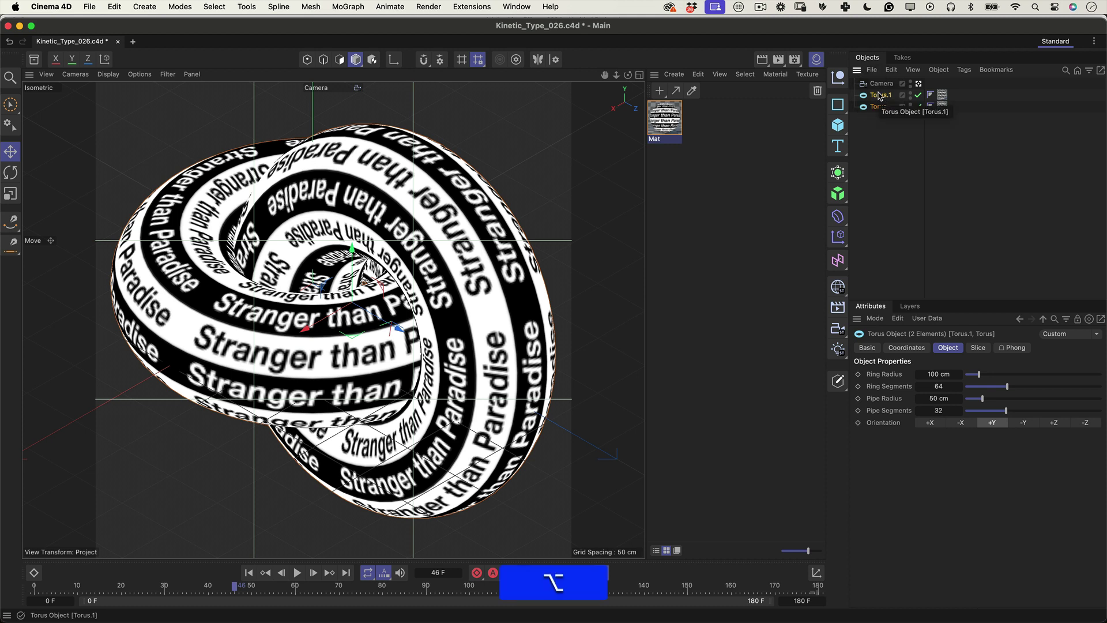
pyautogui.hotkey('alt', 'g')
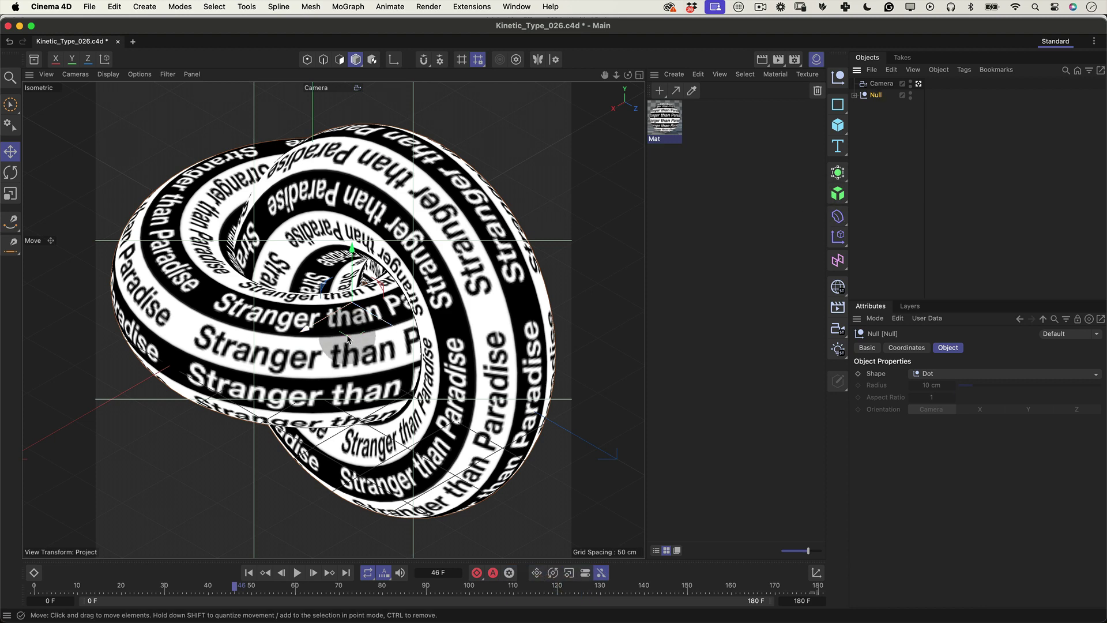
pyautogui.press('r')
pyautogui.keyDown('shift'); pyautogui.moveTo(353, 329); pyautogui.dragTo(430, 312); pyautogui.keyUp('shift')
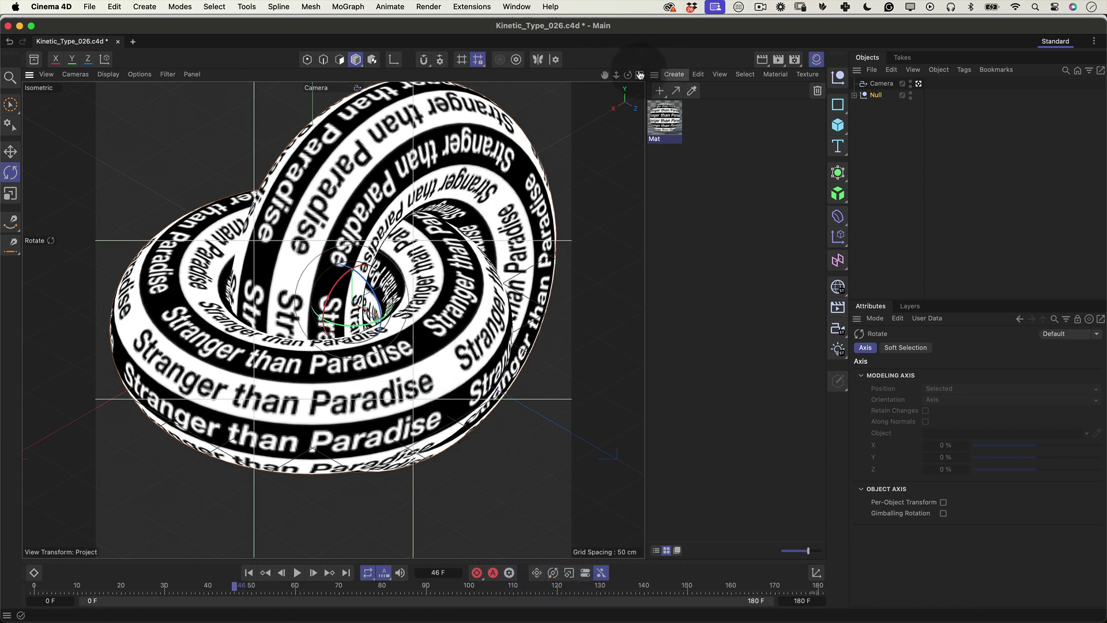
# Reframe the isometric view, save the scene, and switch to After Effects.
pyautogui.moveTo(605, 74); pyautogui.dragTo(606, 118)
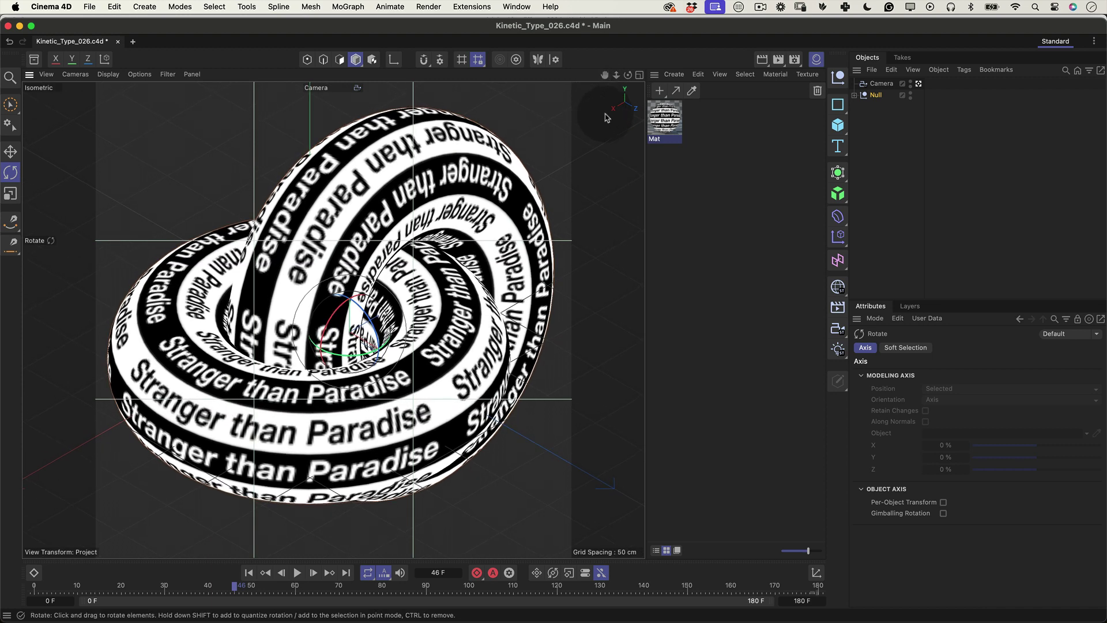
pyautogui.moveTo(616, 74); pyautogui.dragTo(597, 90)
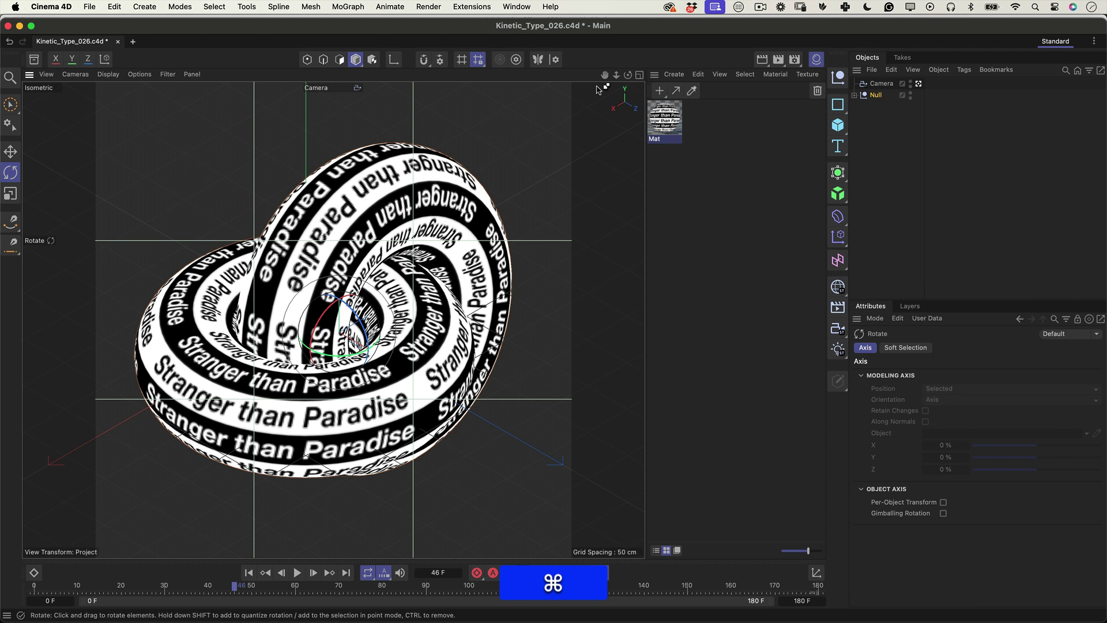
pyautogui.press('super+s')
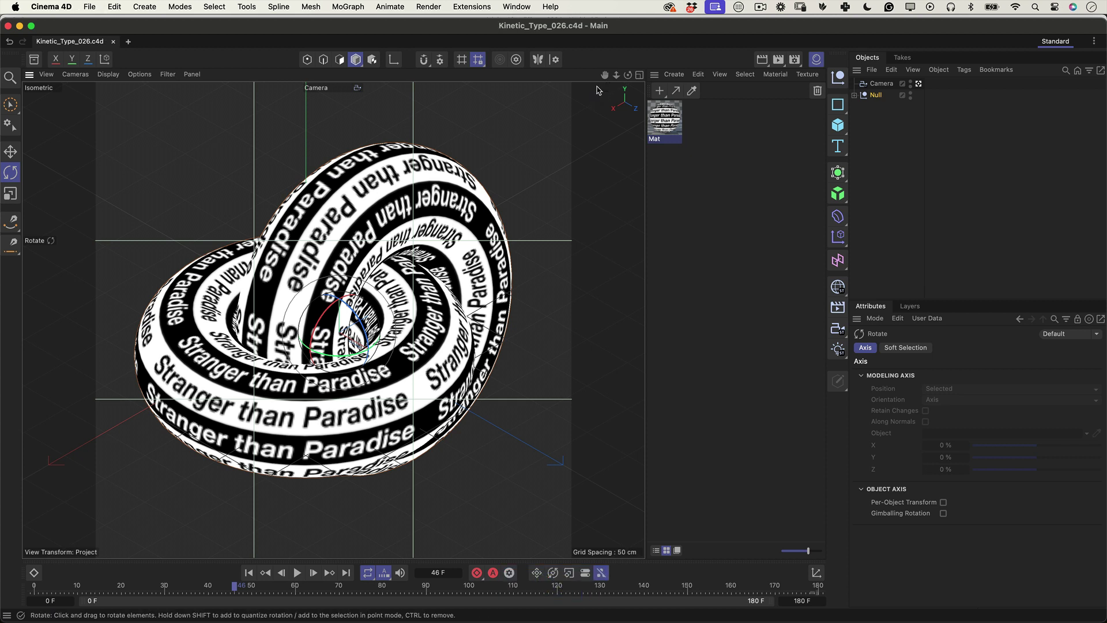
pyautogui.press('super+Tab')
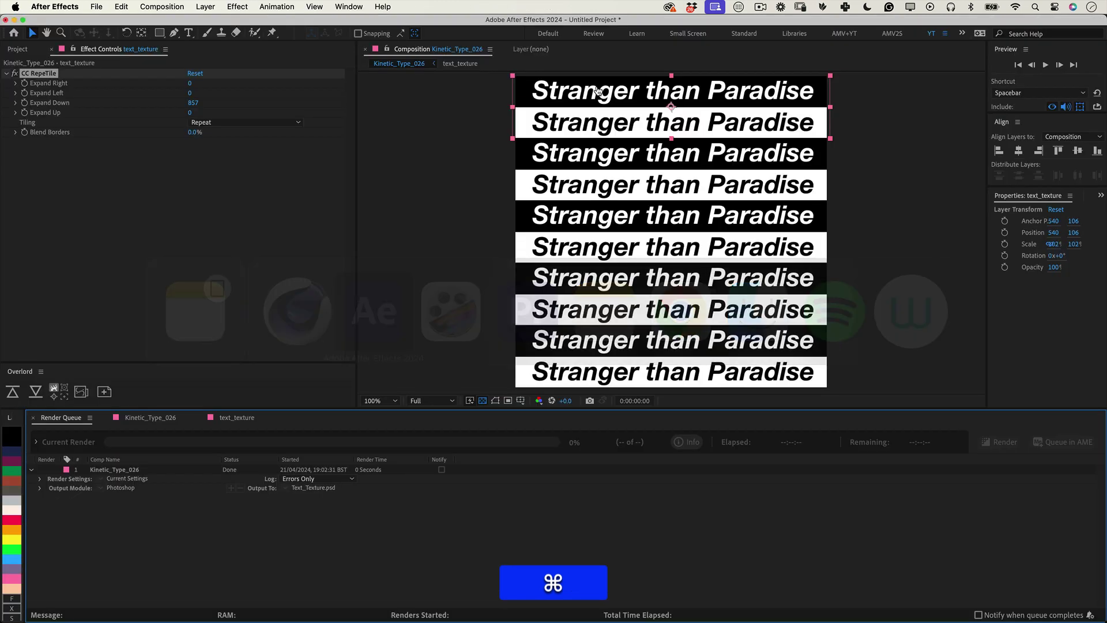
# Add Kinetic_Type_026.c4d from the Project panel to the Kinetic_Type_026 composition.
pyautogui.click(17, 49)
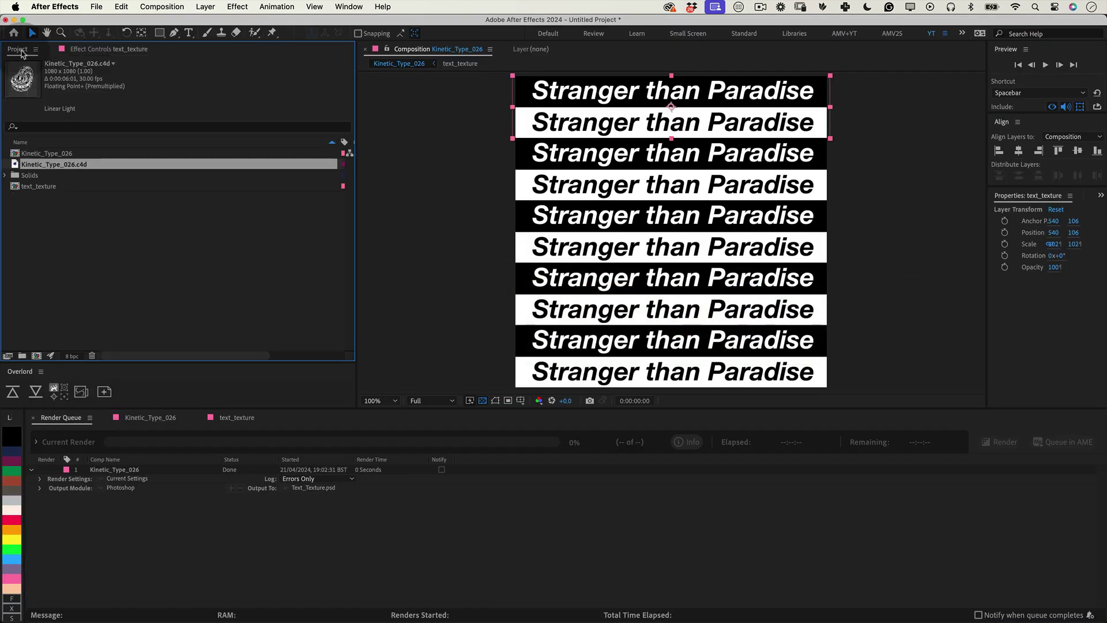
pyautogui.click(89, 249)
pyautogui.click(110, 277)
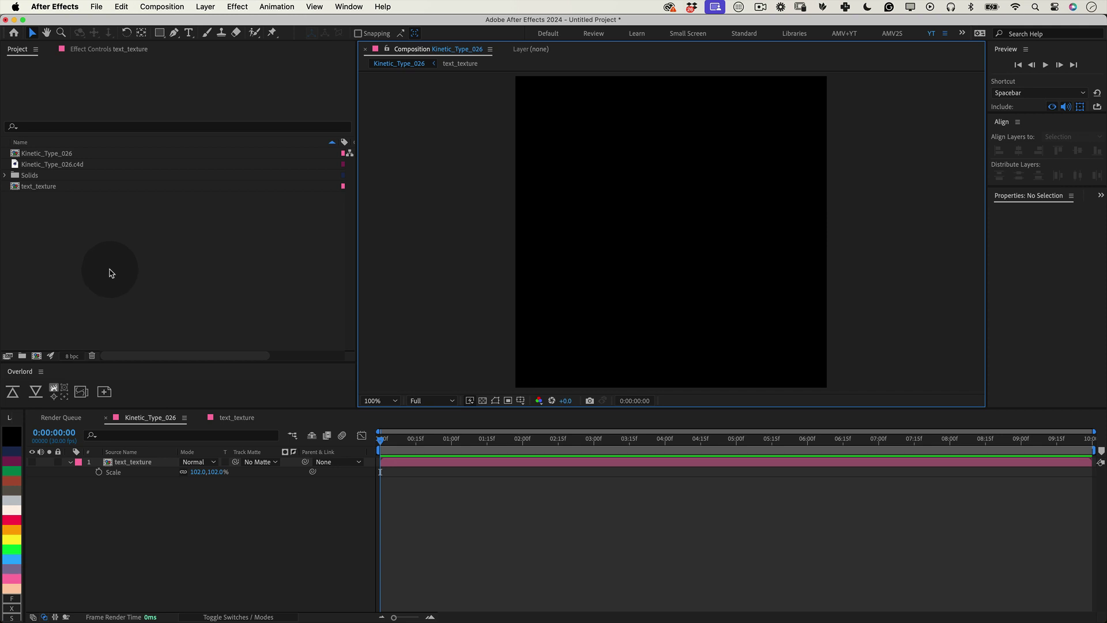
pyautogui.moveTo(52, 165); pyautogui.dragTo(673, 236)
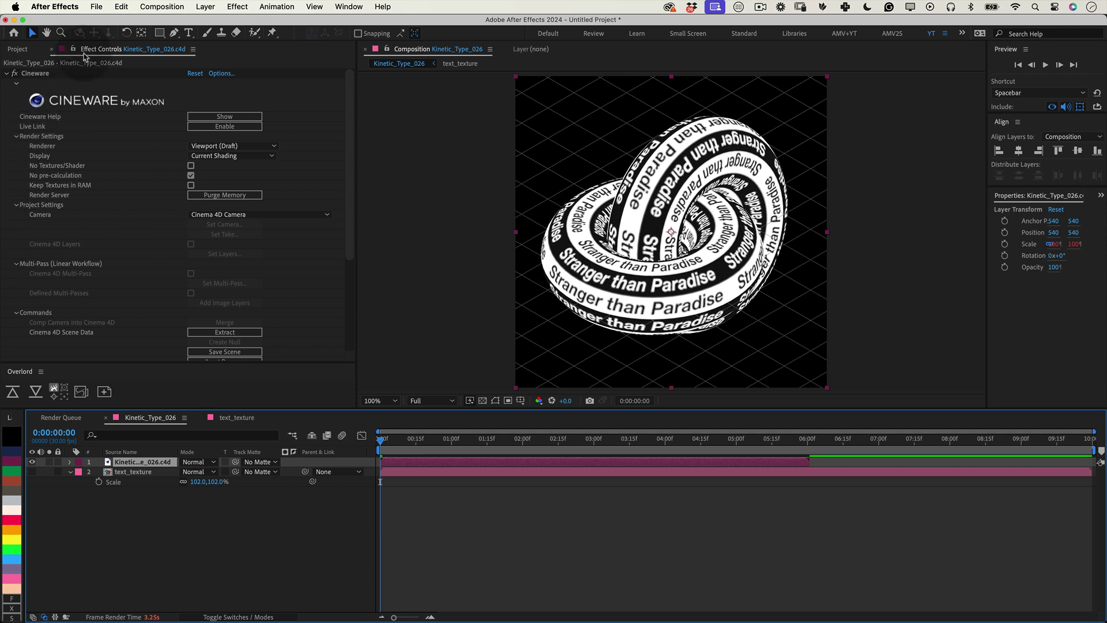
# Switch the Cineware Renderer from Viewport (Draft) to Current, then reselect the Cinema 4D layer.
pyautogui.click(91, 59)
pyautogui.click(217, 127)
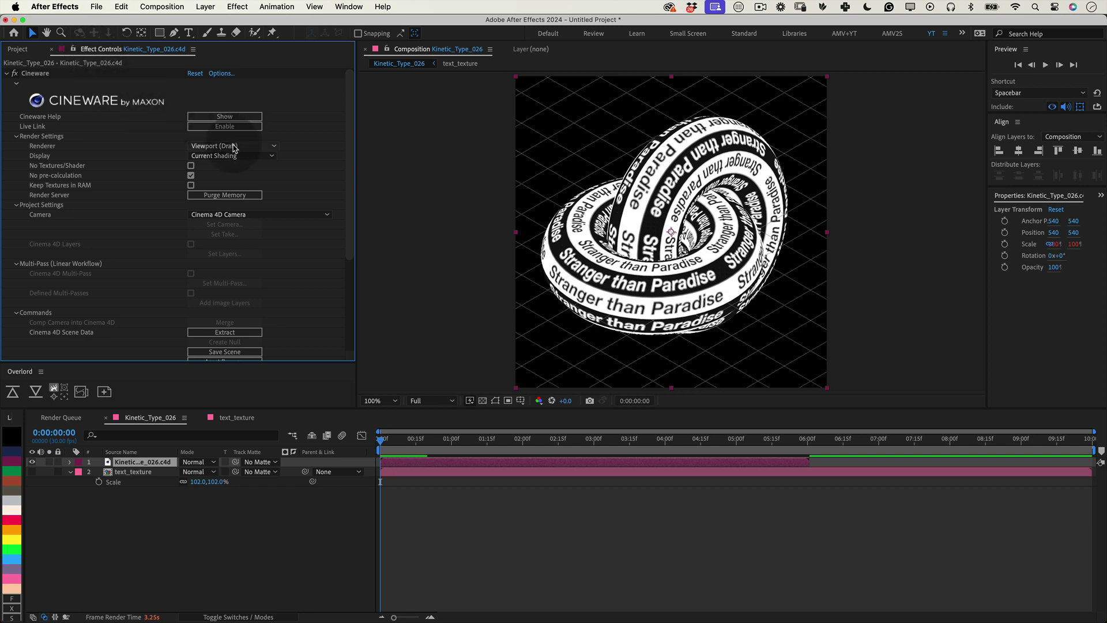
pyautogui.click(234, 147)
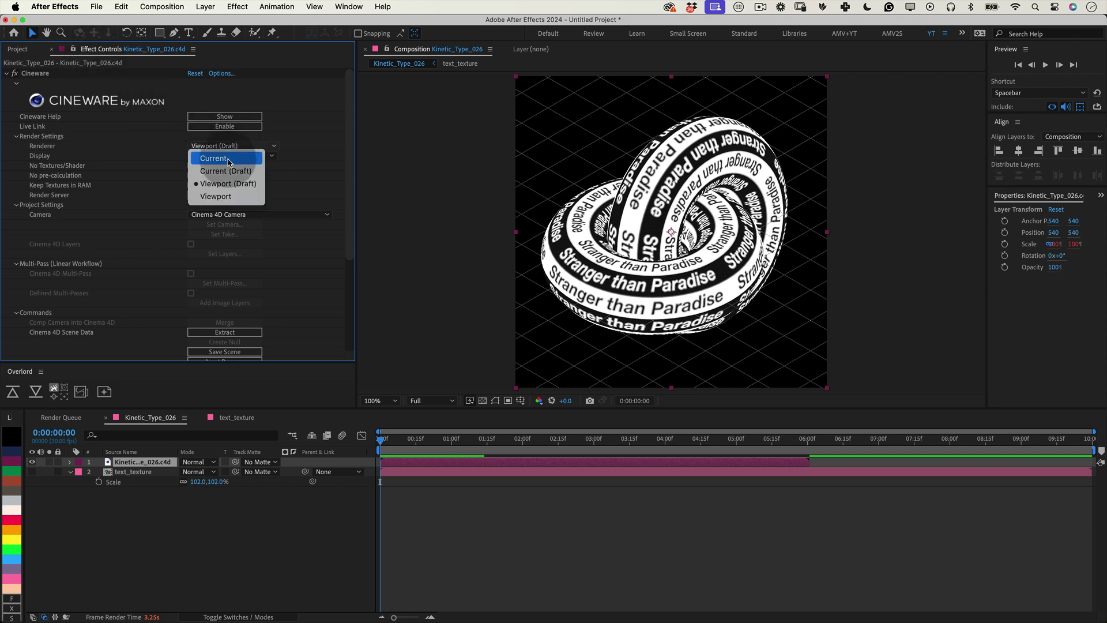
pyautogui.click(230, 158)
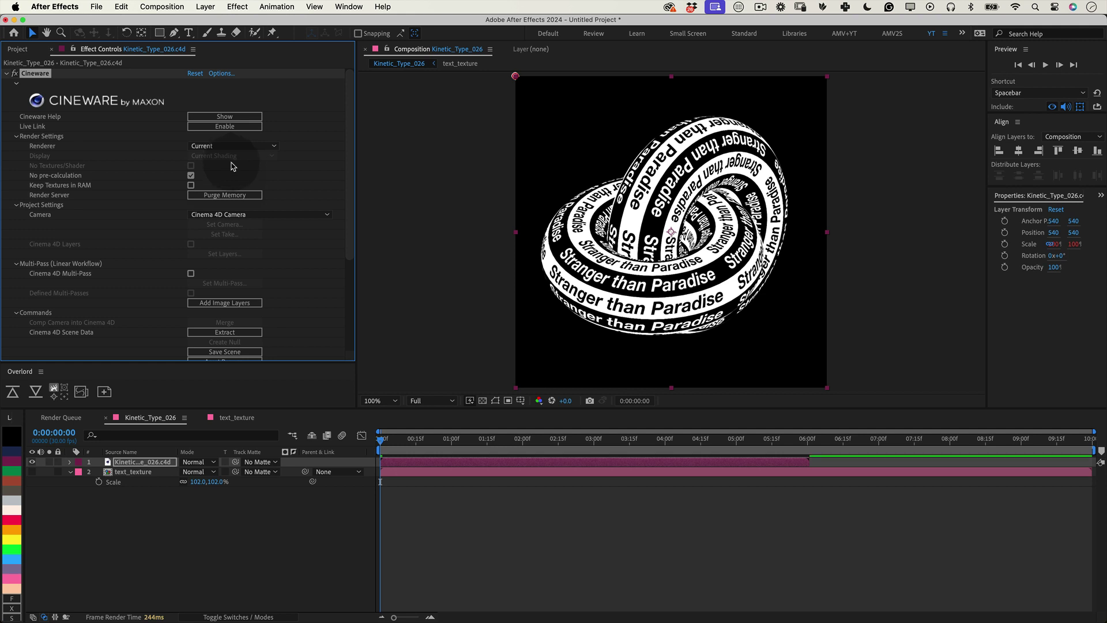
pyautogui.click(213, 546)
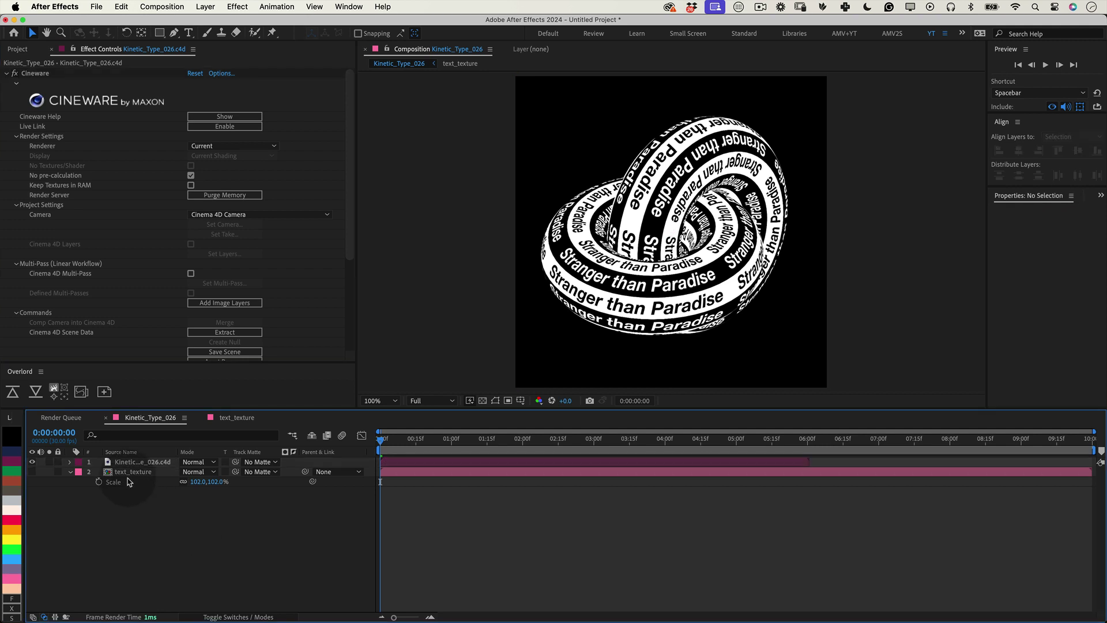
pyautogui.click(133, 463)
# Pre-compose the Cinema 4D scene layer into a new comp named Kinetic_Type_3D, moving all attributes.
pyautogui.keyDown('shift'); pyautogui.keyDown('super'); pyautogui.click(133, 472); pyautogui.keyUp('super'); pyautogui.keyUp('shift')
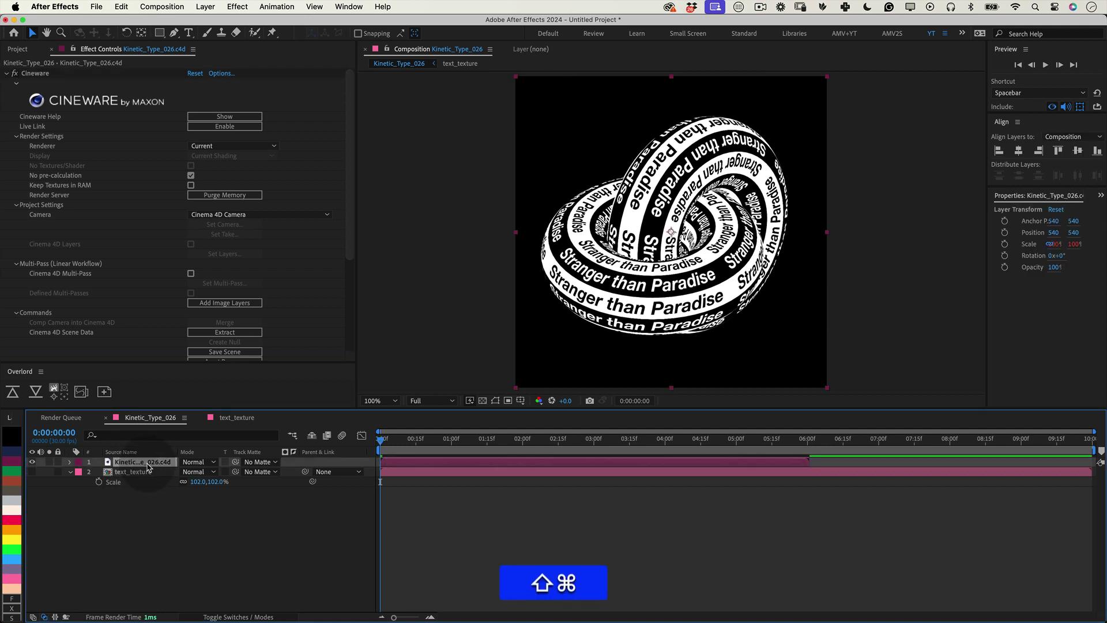
pyautogui.rightClick(148, 472)
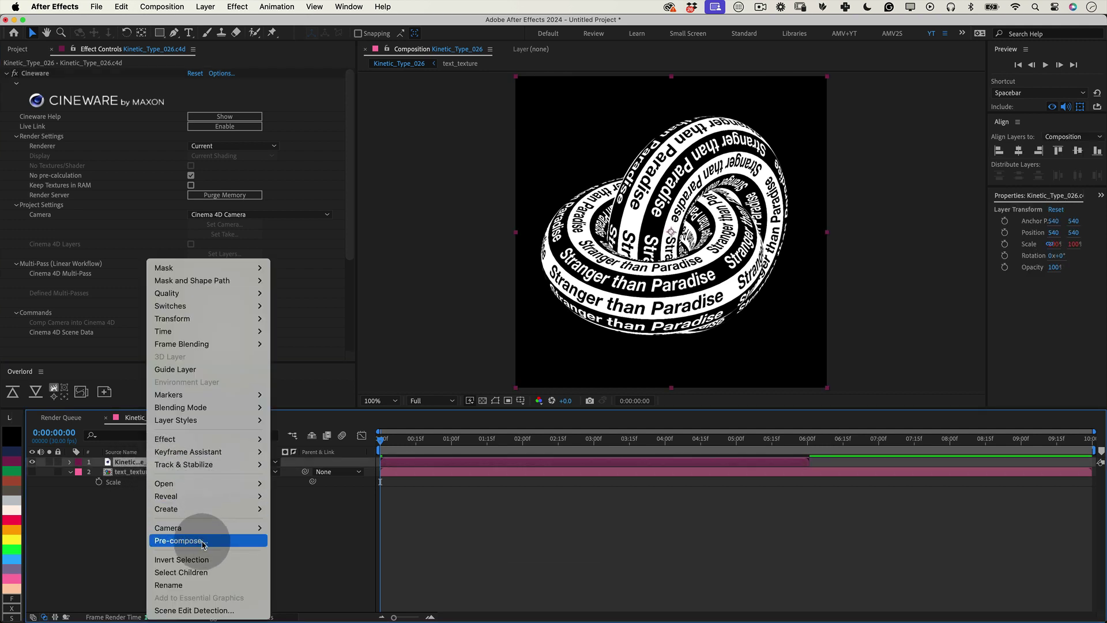
pyautogui.click(203, 541)
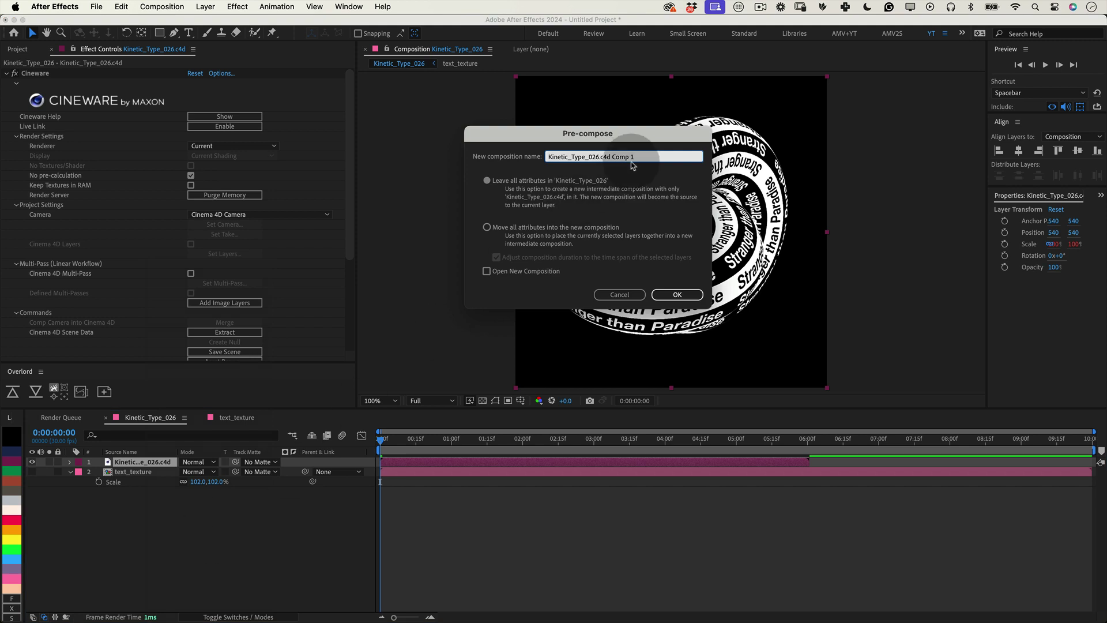
pyautogui.write('Kinetic_Type_')
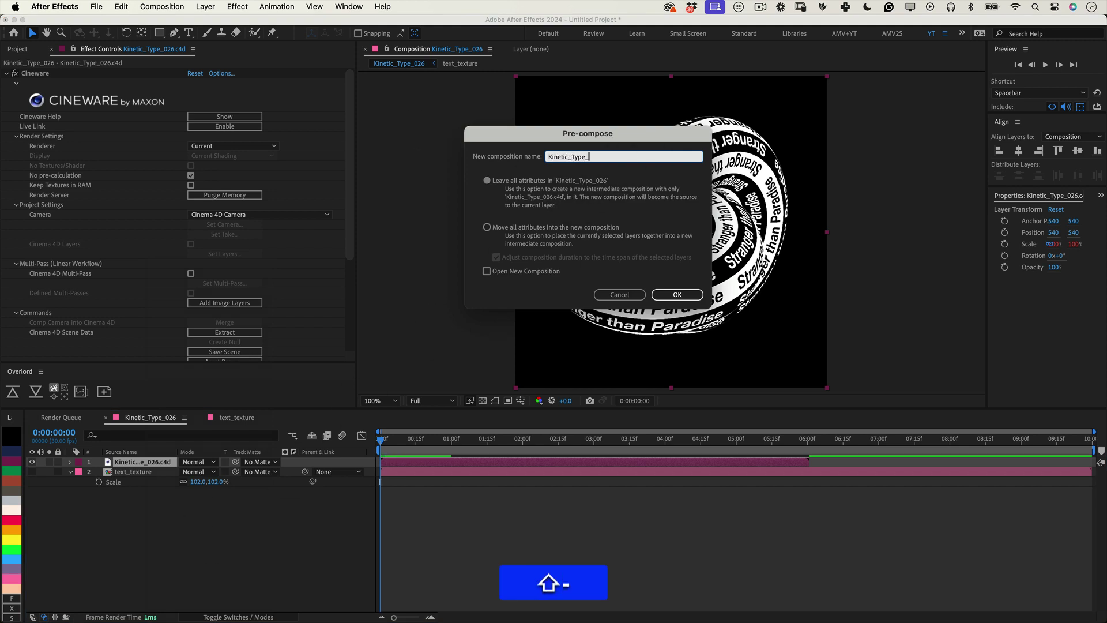
pyautogui.write('3D')
pyautogui.click(487, 227)
pyautogui.click(677, 295)
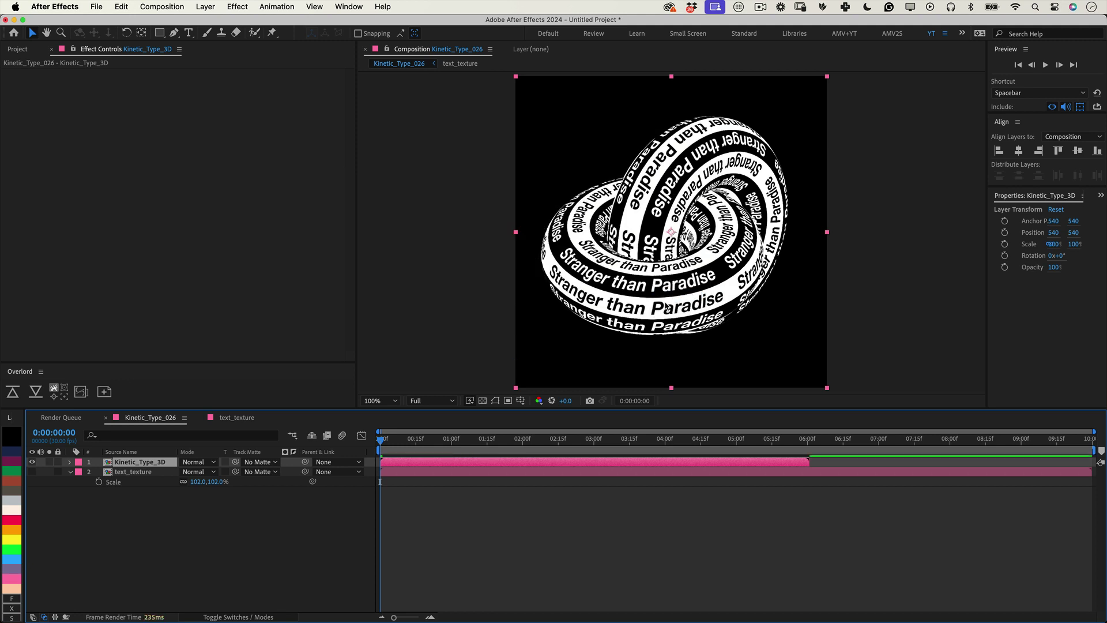
# At 6:00, add a comp-sized black solid and send it to the bottom of the layer stack.
pyautogui.press('o')
pyautogui.rightClick(245, 537)
pyautogui.moveTo(363, 470)
pyautogui.click(413, 507)
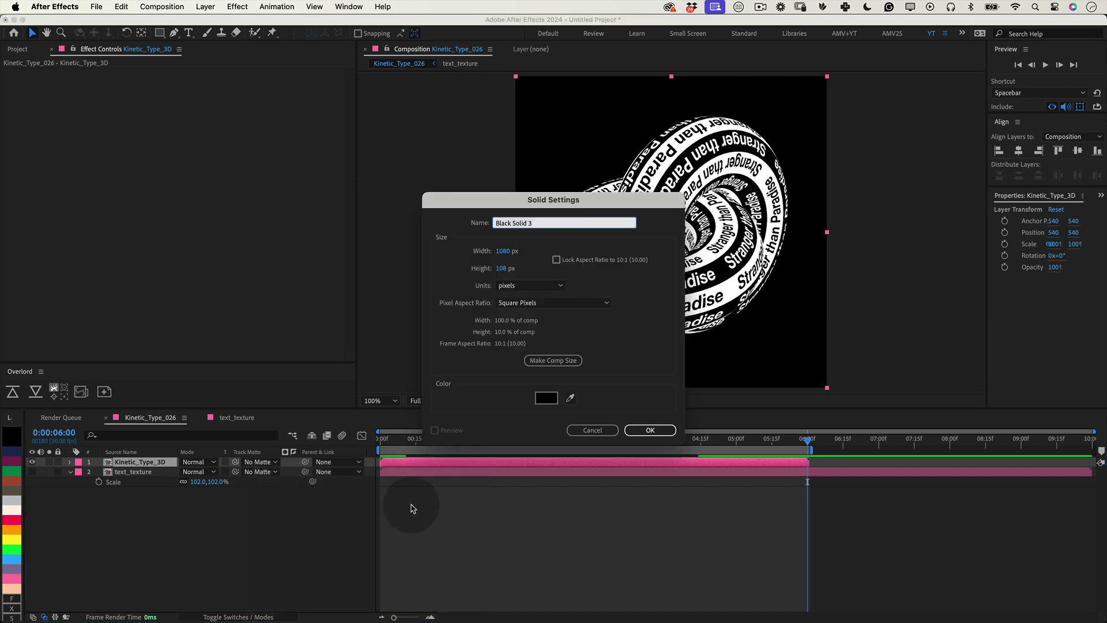
pyautogui.click(553, 360)
pyautogui.click(546, 398)
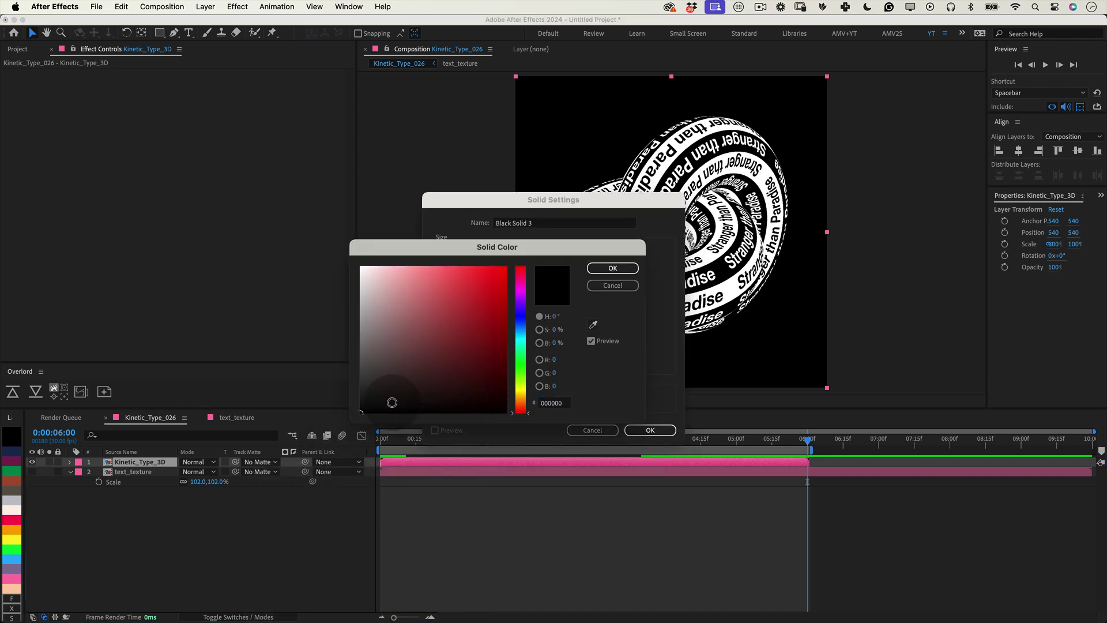
pyautogui.press('Return')
pyautogui.press('Return')
pyautogui.press('super+shift+bracketleft')
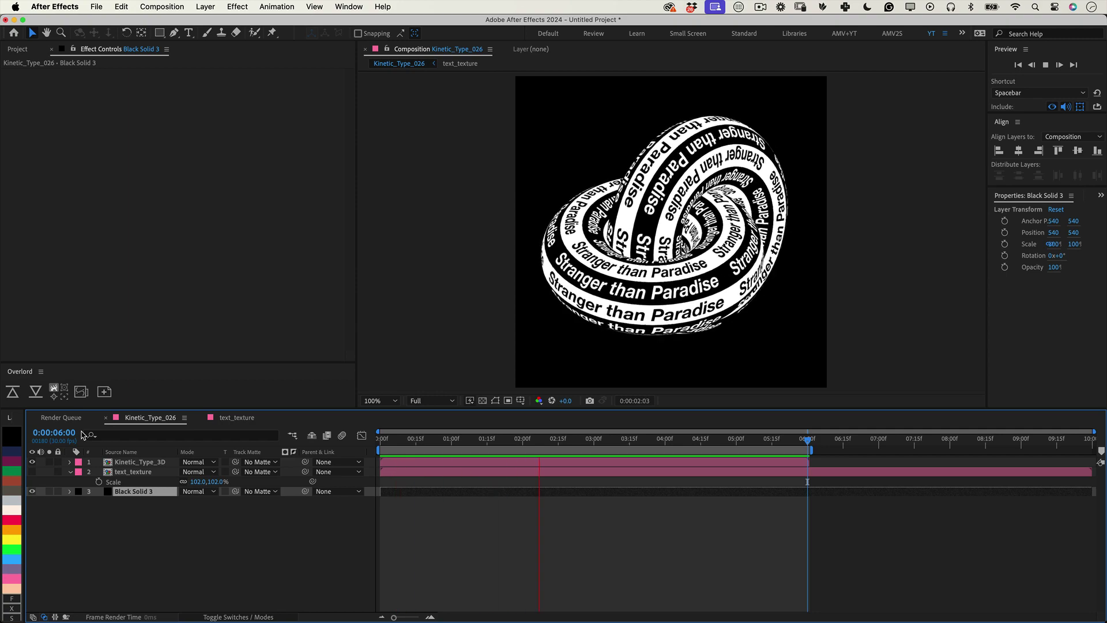
# Stop the preview and apply the Tint effect to the Kinetic_Type_3D layer.
pyautogui.click(147, 466)
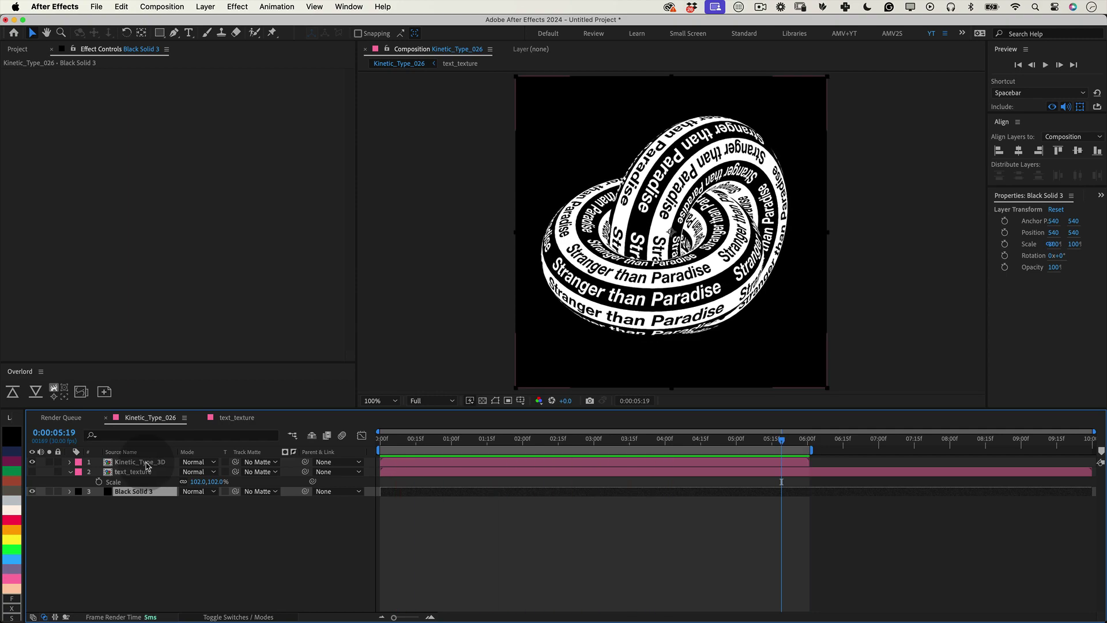
pyautogui.click(147, 466)
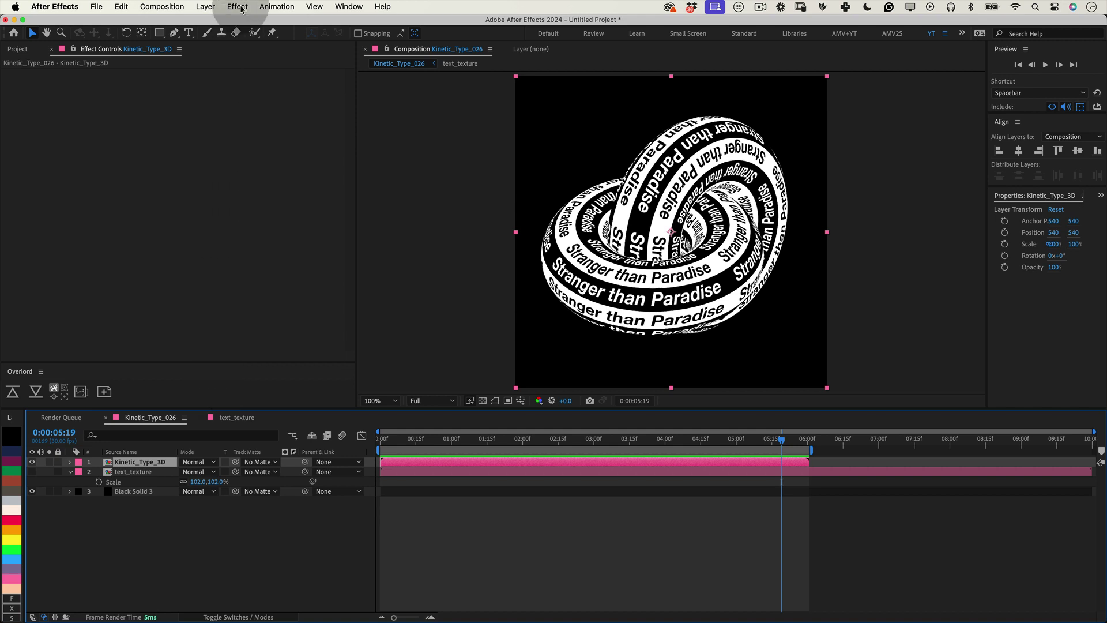
pyautogui.click(238, 7)
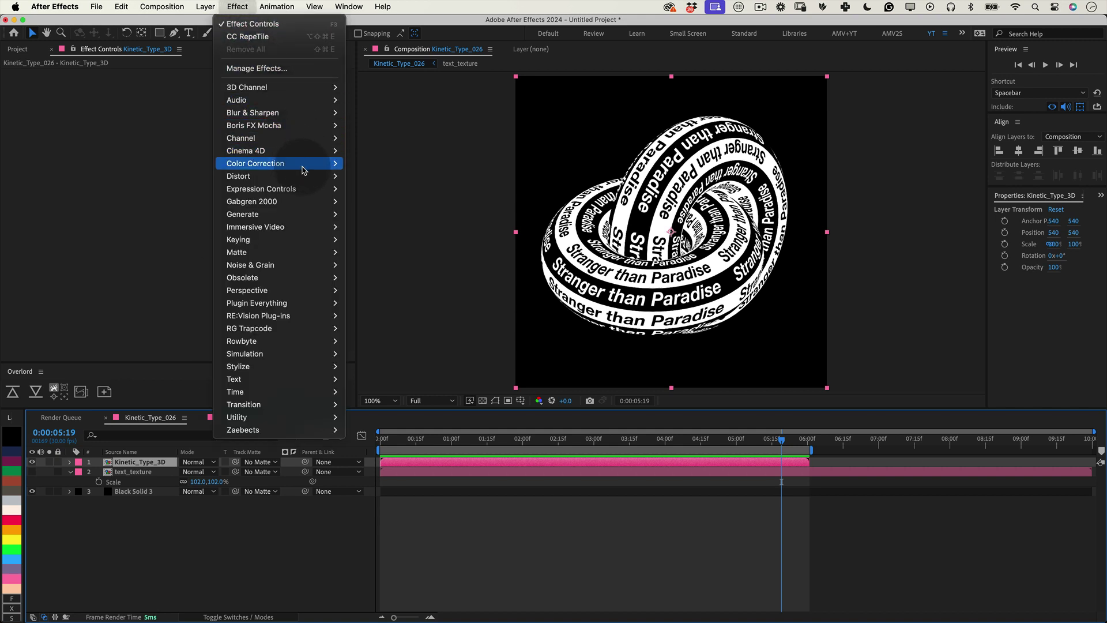
pyautogui.moveTo(331, 164)
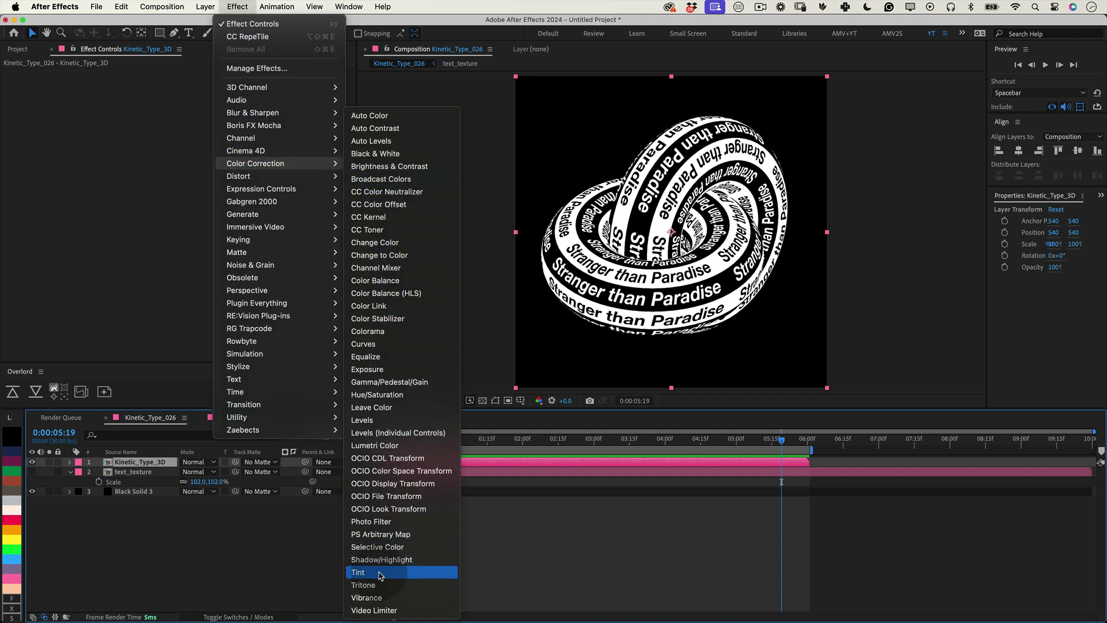
pyautogui.click(369, 572)
# Set the Tint's Map Black To colour to a saturated blue-violet.
pyautogui.click(193, 83)
pyautogui.click(521, 306)
pyautogui.click(493, 269)
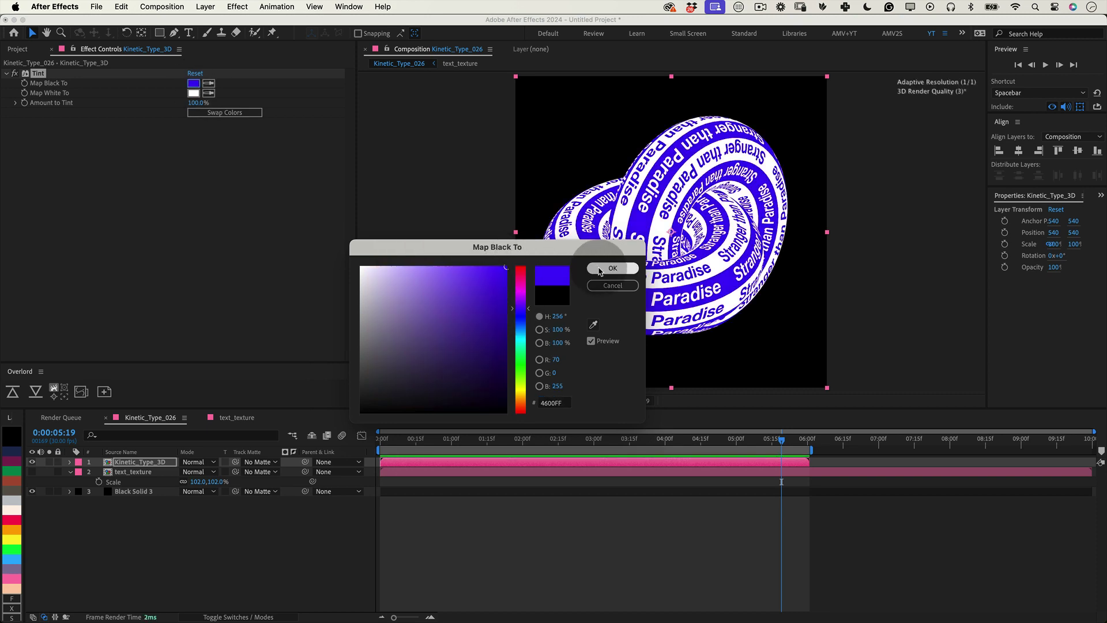
pyautogui.press('Return')
# Change the Tint's Map White To colour to a new bright hue.
pyautogui.click(193, 93)
pyautogui.click(492, 267)
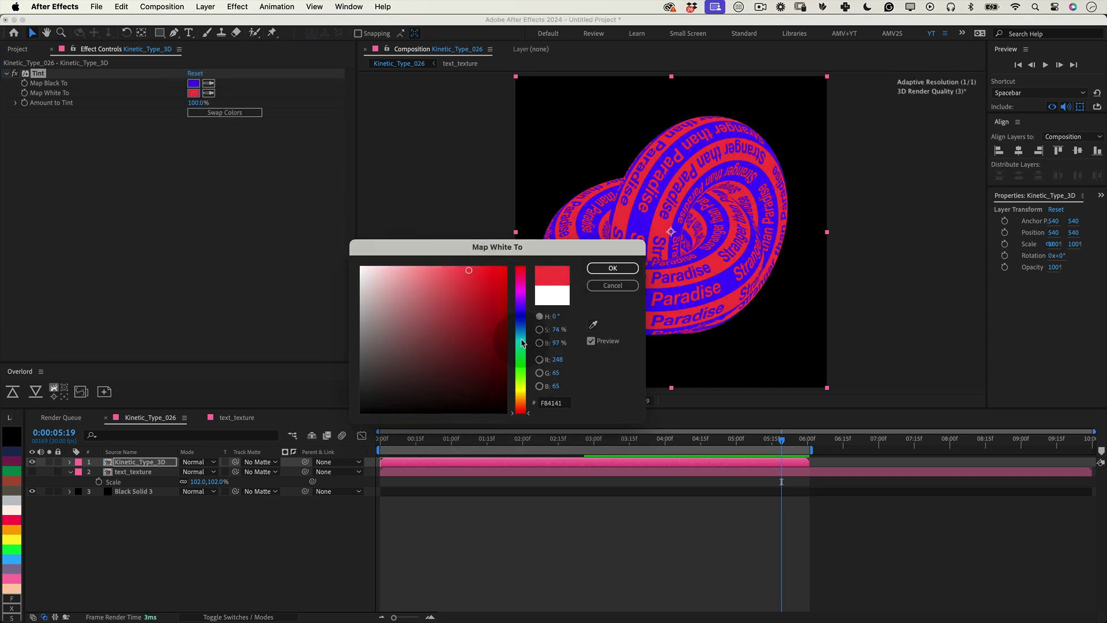
pyautogui.click(522, 361)
pyautogui.click(596, 271)
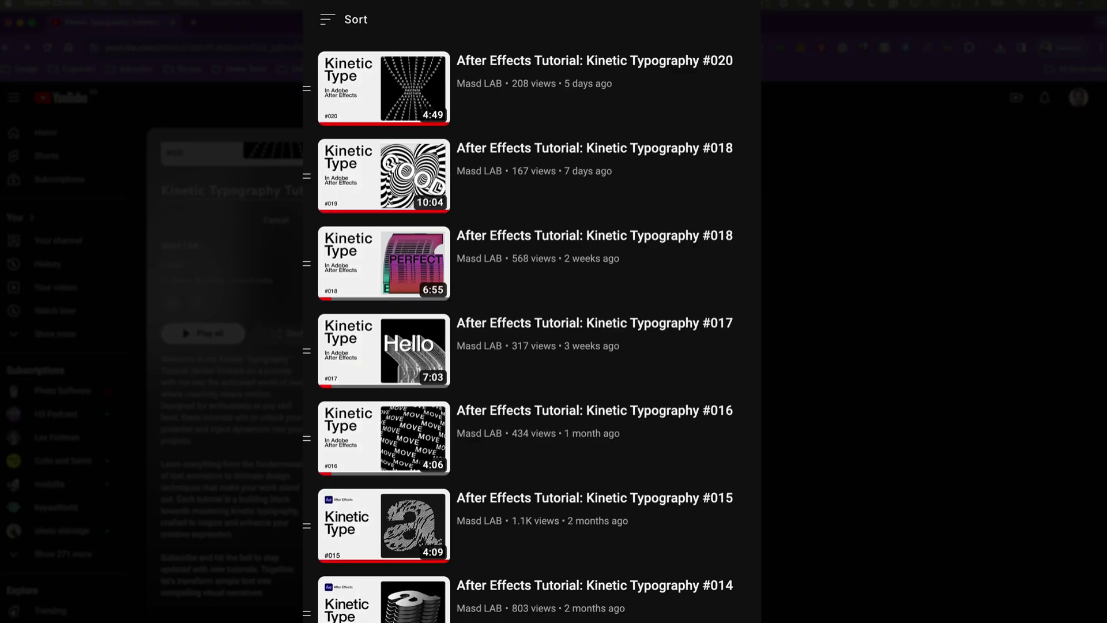
# Scroll down the browser shop page listing Kinetic Typography working files at $2.99.
pyautogui.scroll(-3, 531, 312)
pyautogui.scroll(-10, 531, 312)
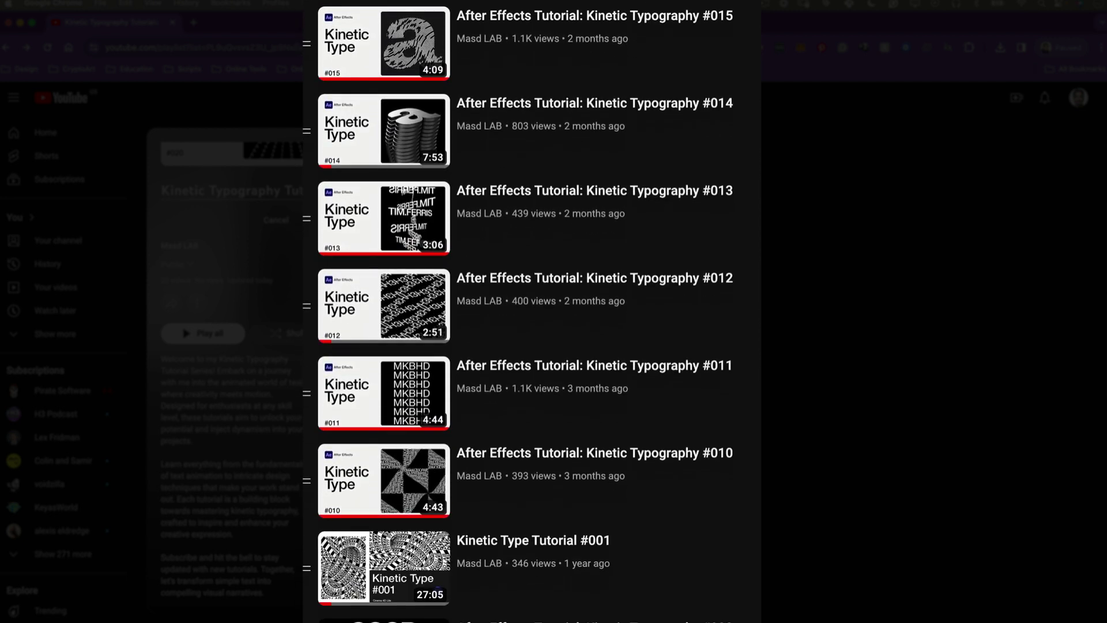
pyautogui.scroll(-5, 531, 312)
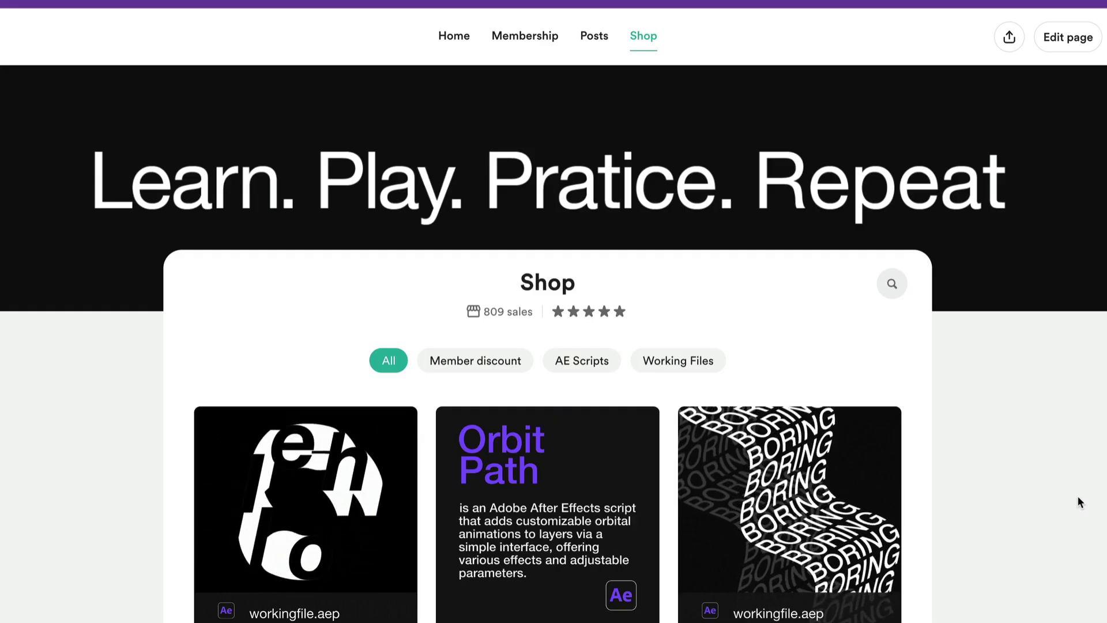
pyautogui.scroll(-10, 1078, 497)
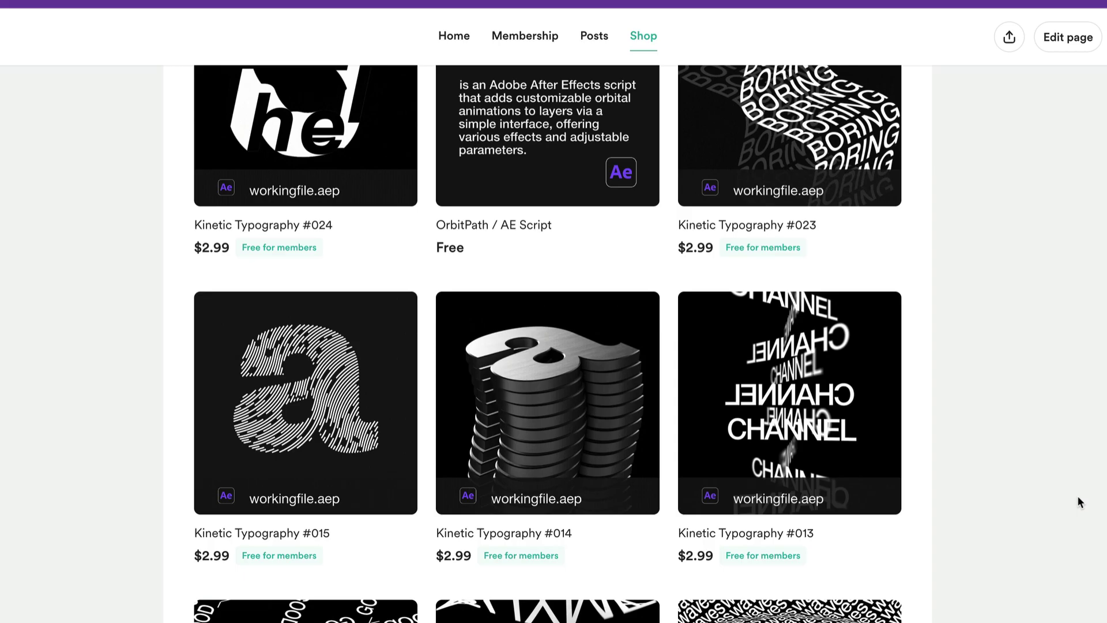
# Browse pages 2 and 3 of the Buy Me a Coffee shop's product listing.
pyautogui.scroll(-1, 1078, 496)
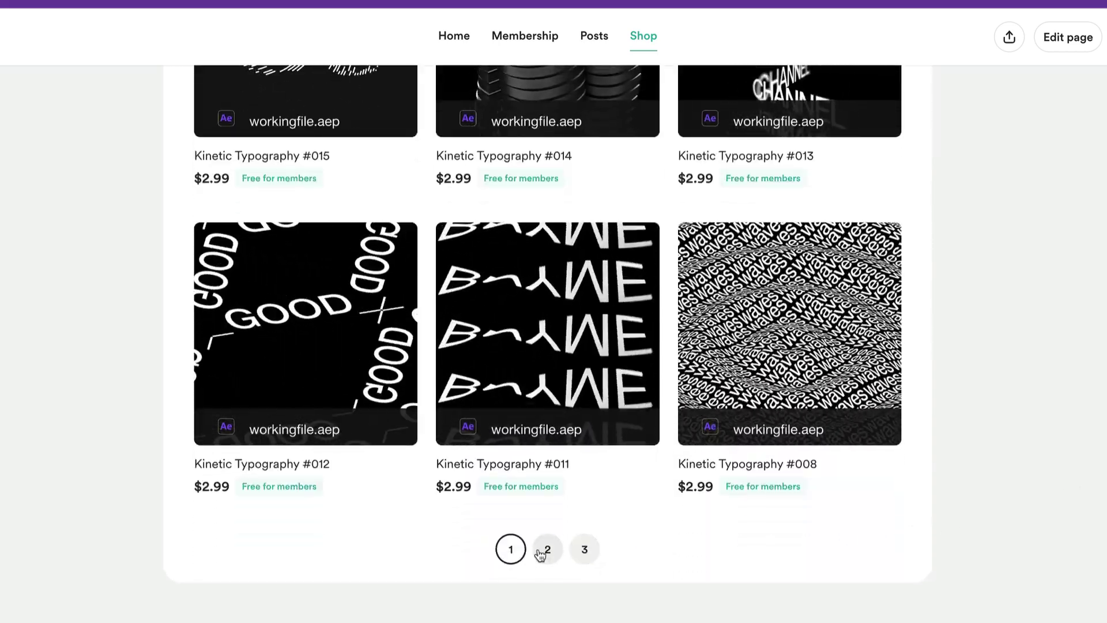
pyautogui.click(546, 548)
pyautogui.scroll(12, 1051, 435)
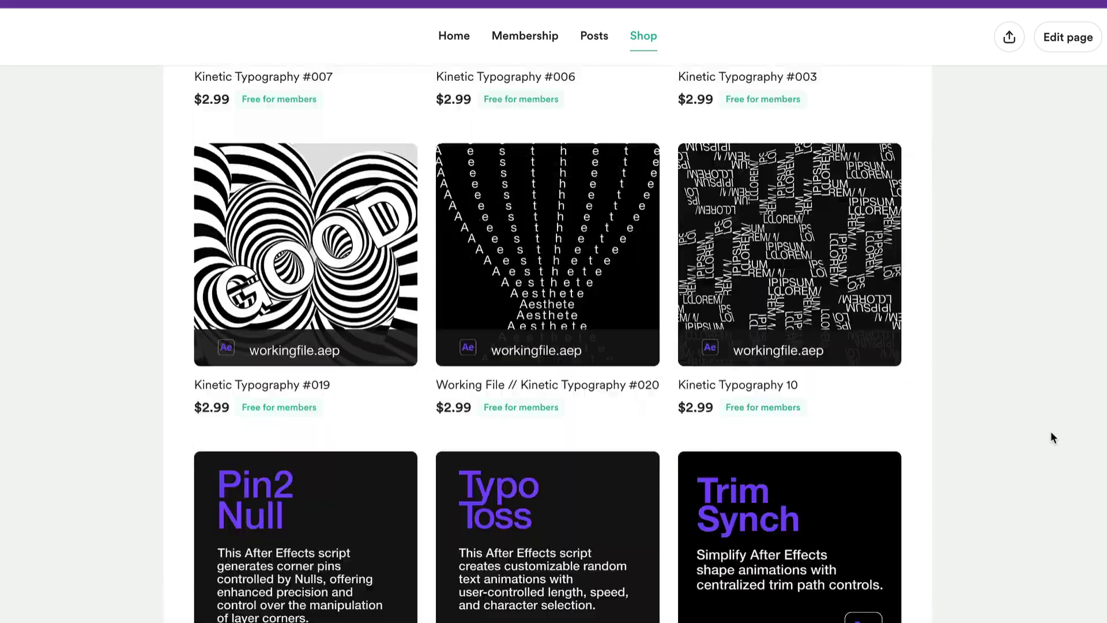
pyautogui.scroll(-13, 1051, 431)
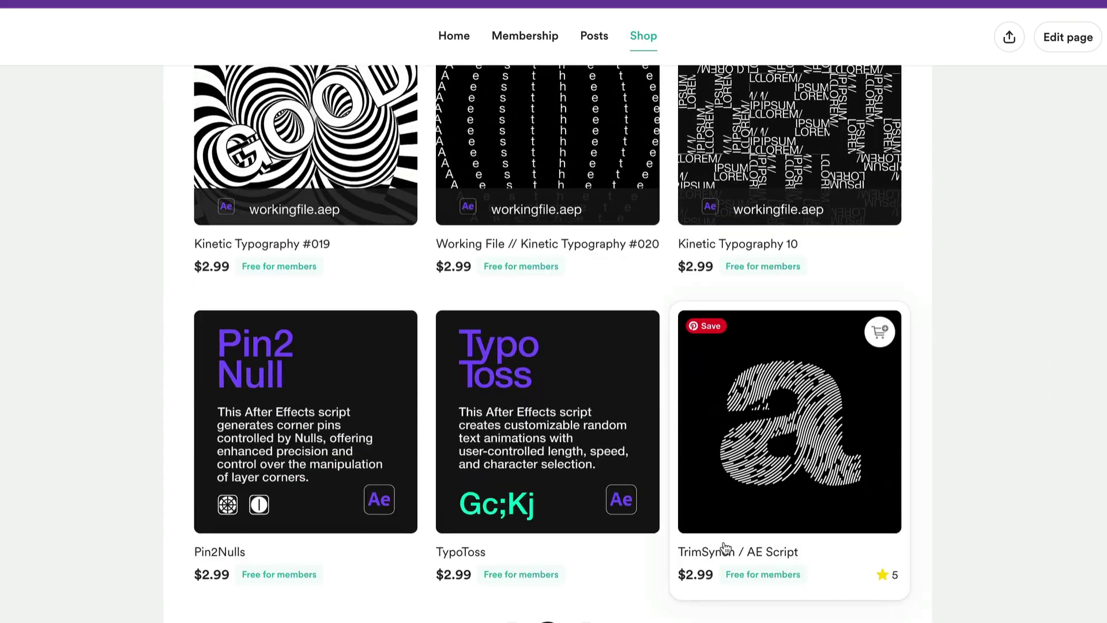
pyautogui.click(546, 548)
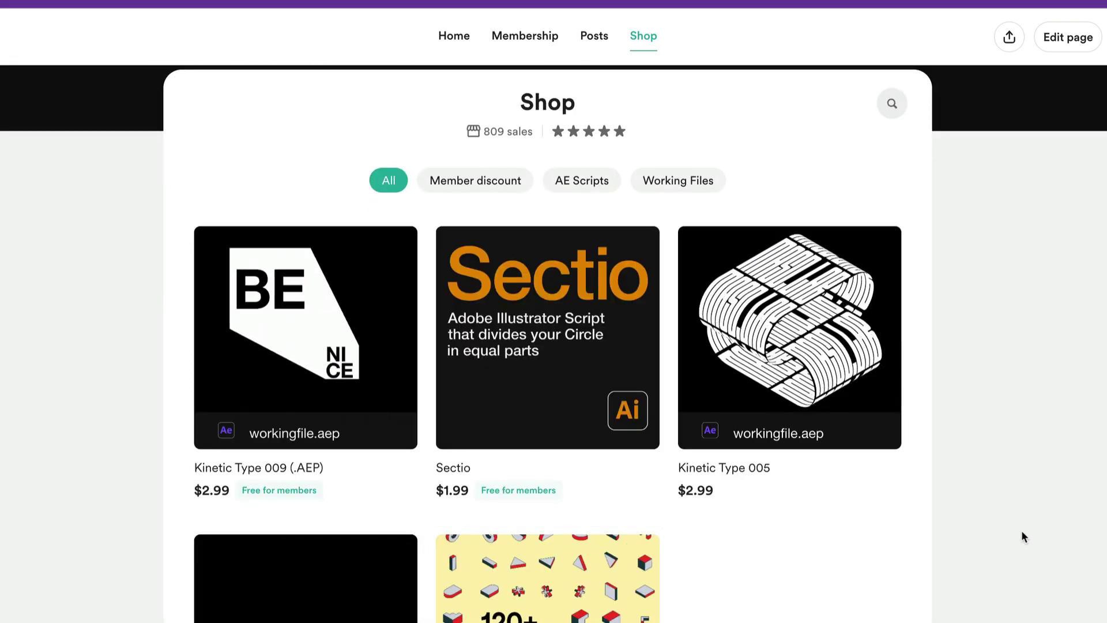
pyautogui.scroll(-1, 1032, 542)
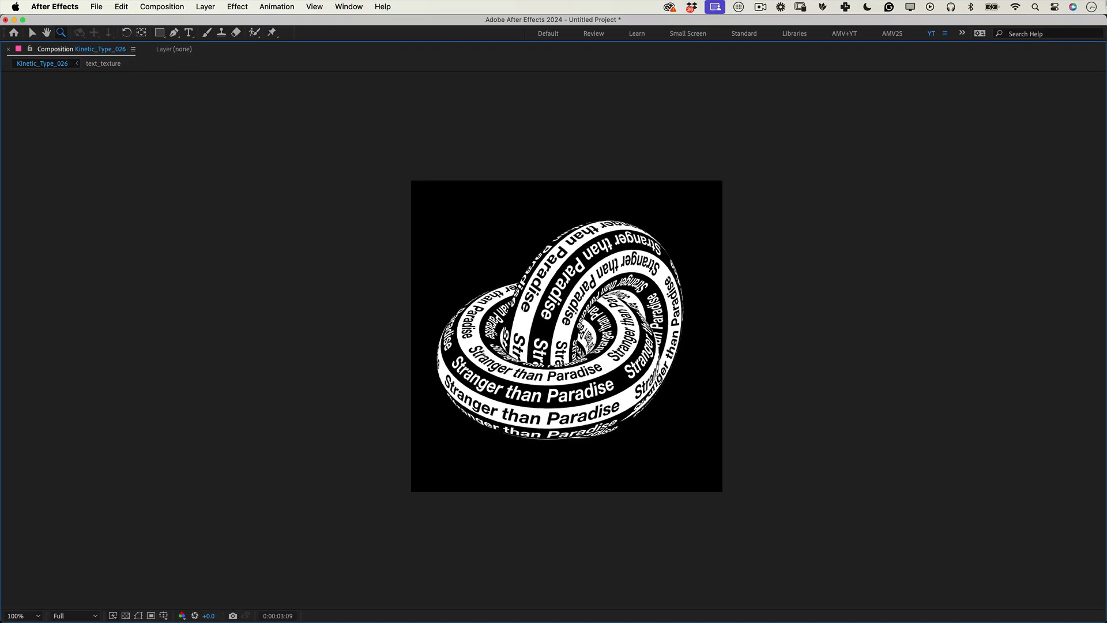